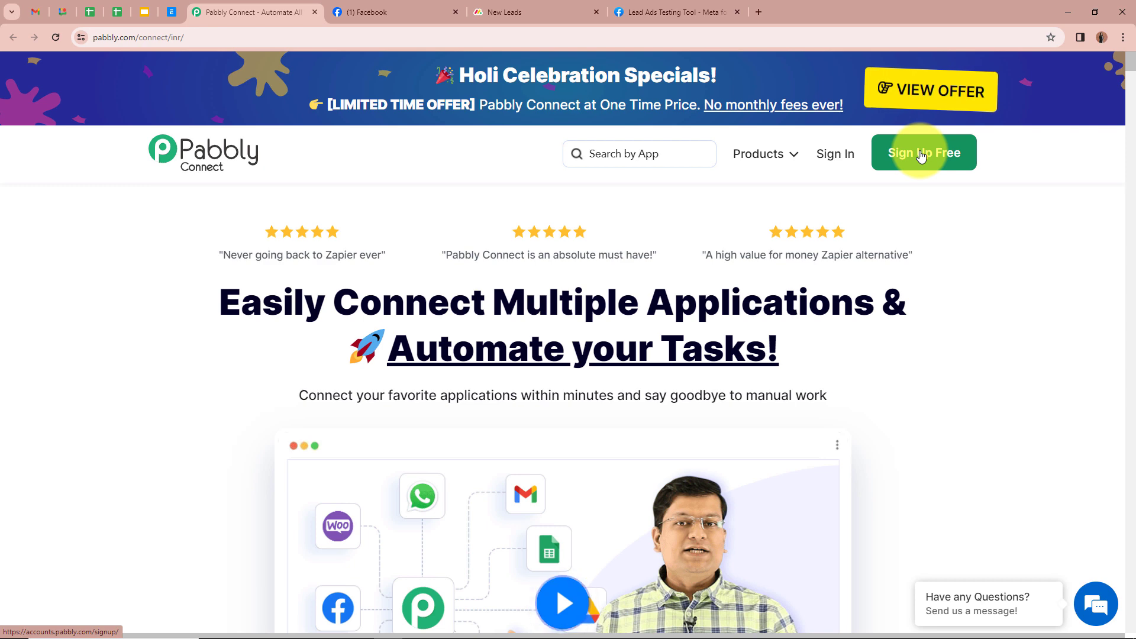
Step: Sign in to Pabbly and launch Pabbly Connect from the All Pabbly Apps page
click(845, 155)
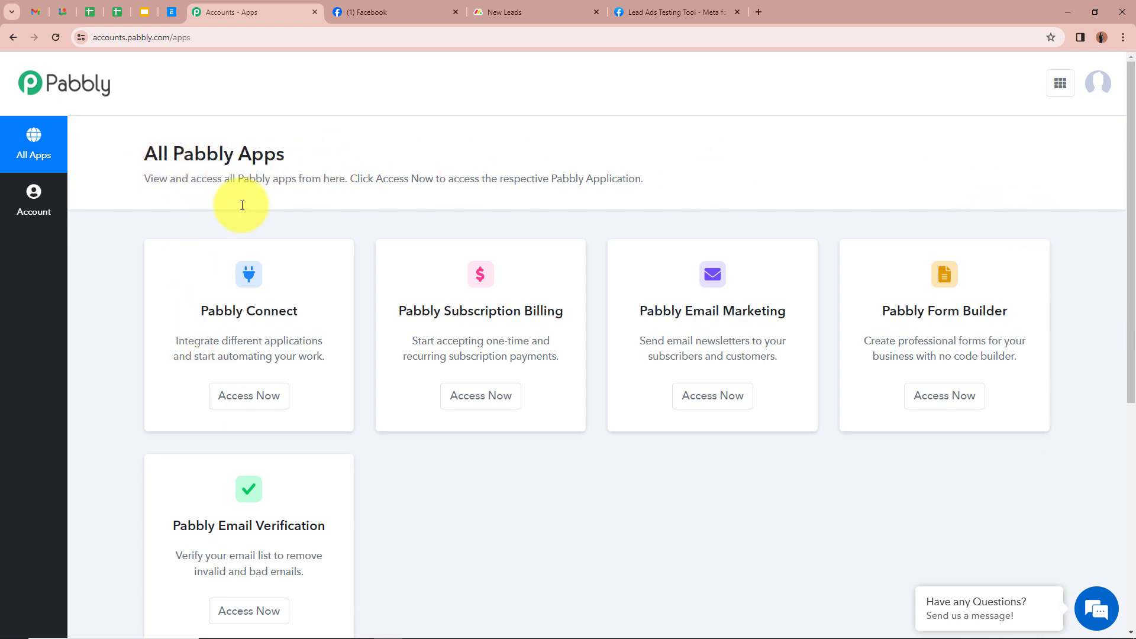
click(274, 396)
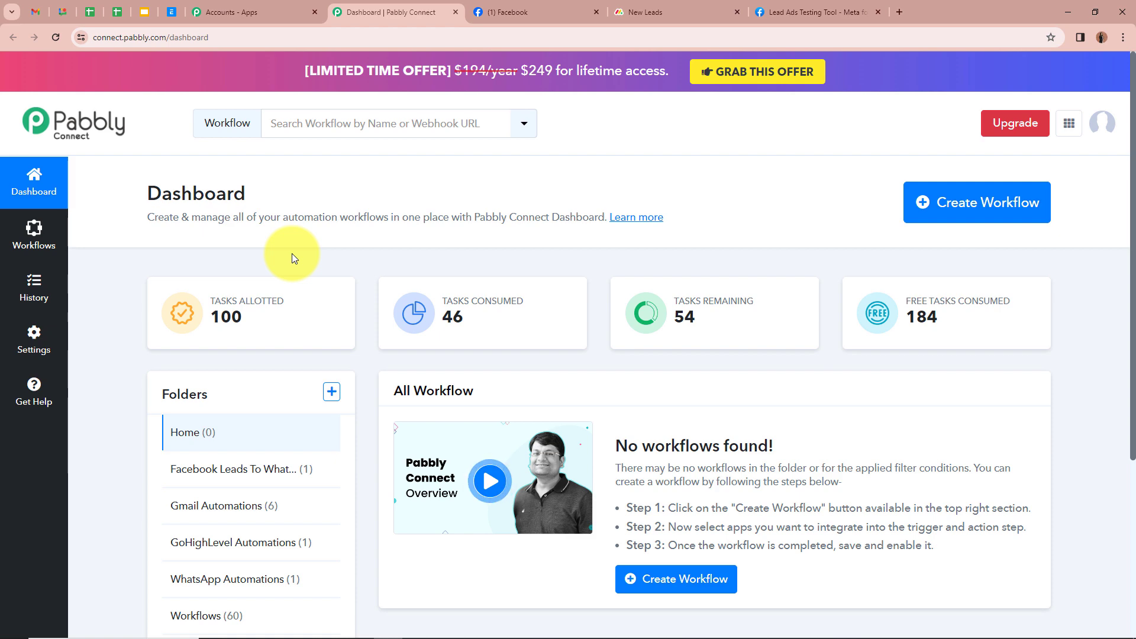
Step: Start a new workflow named 'Create Monday.com Item for Facebook Lead Ads'
click(994, 212)
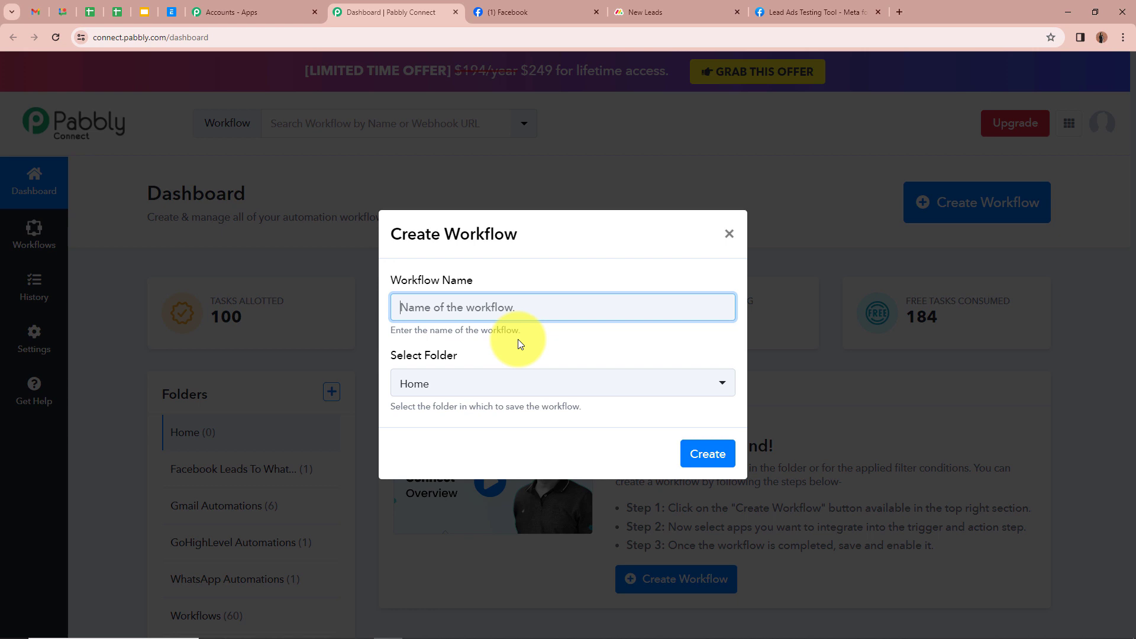
text(Create Monday.com Item for Facebook Lead Ads)
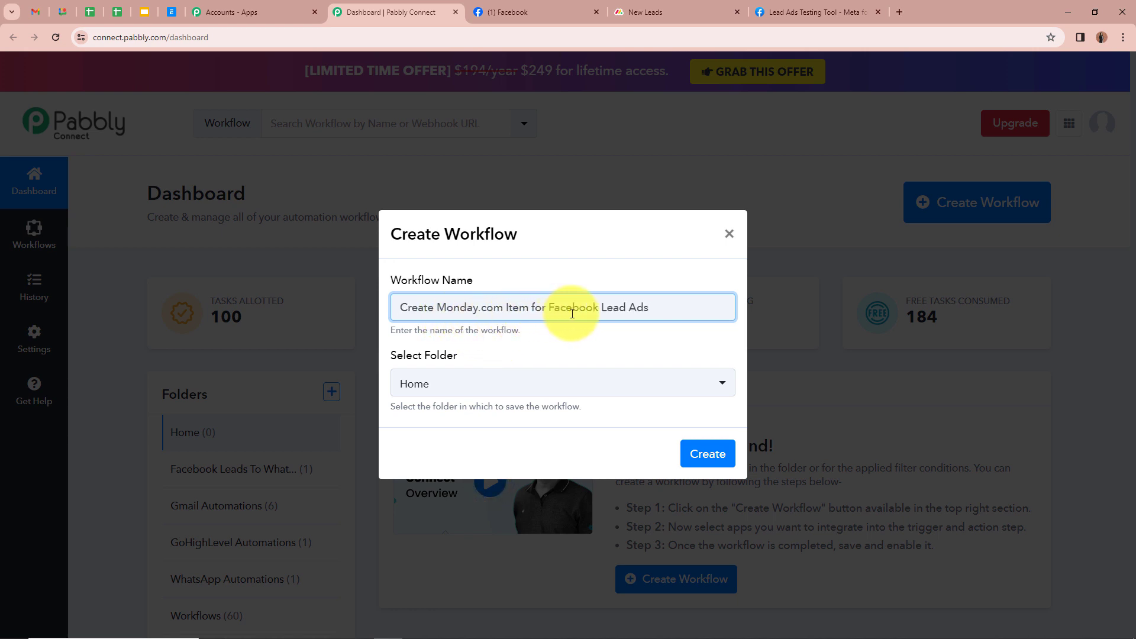
click(654, 341)
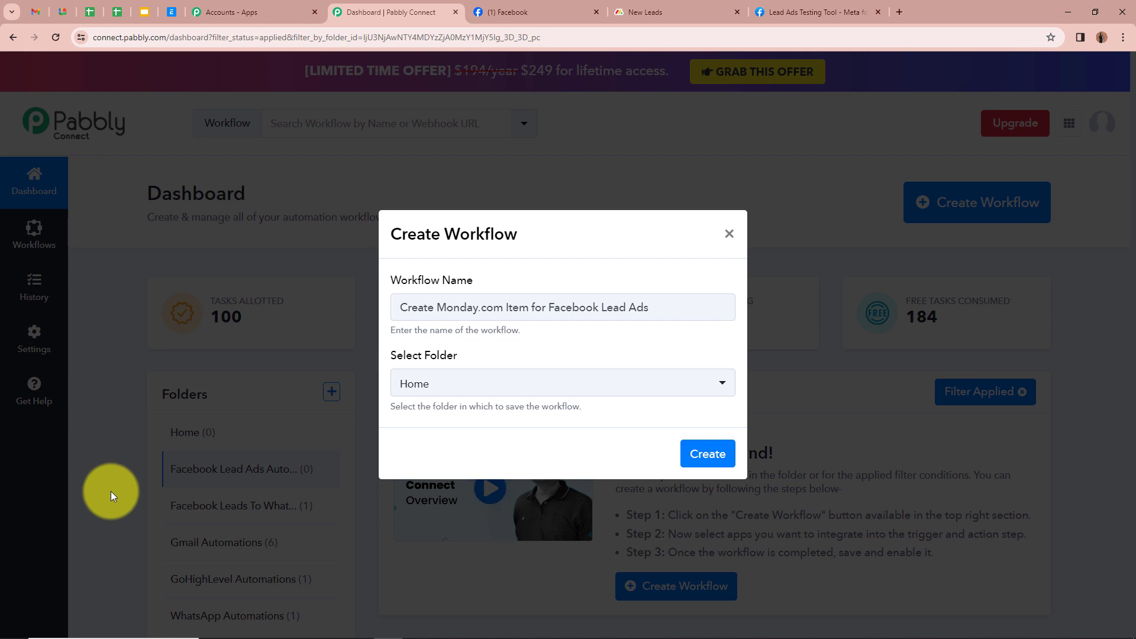
drag(653, 308, 374, 335)
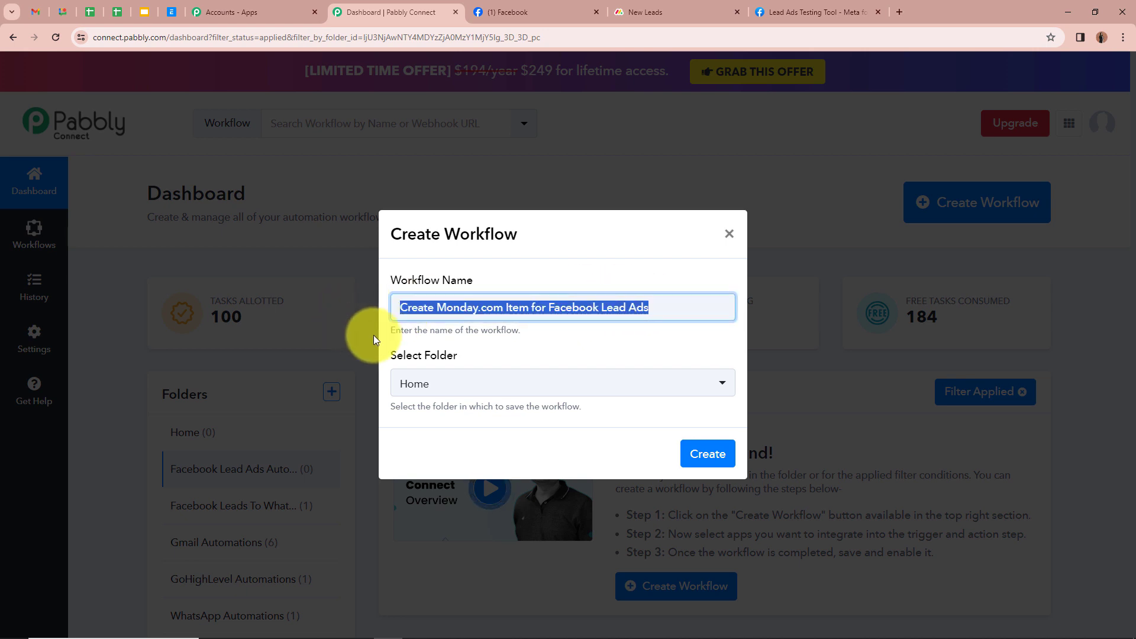
Step: Put the workflow in the Facebook Lead Ads Automations folder and create it
click(527, 343)
click(731, 385)
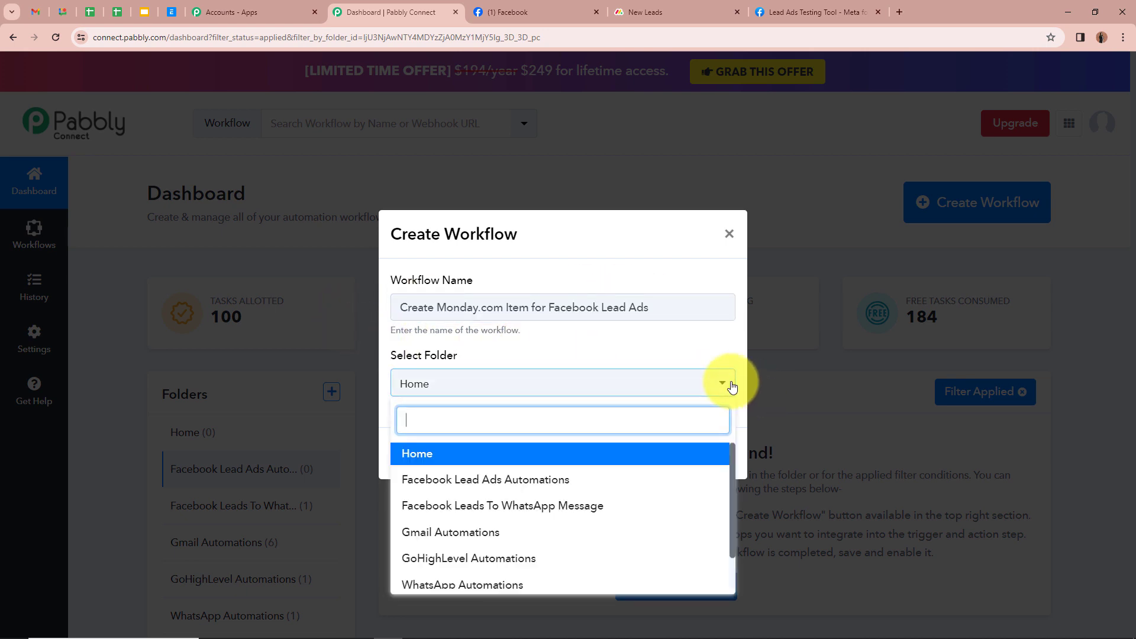
scroll(612, 488, down, 1)
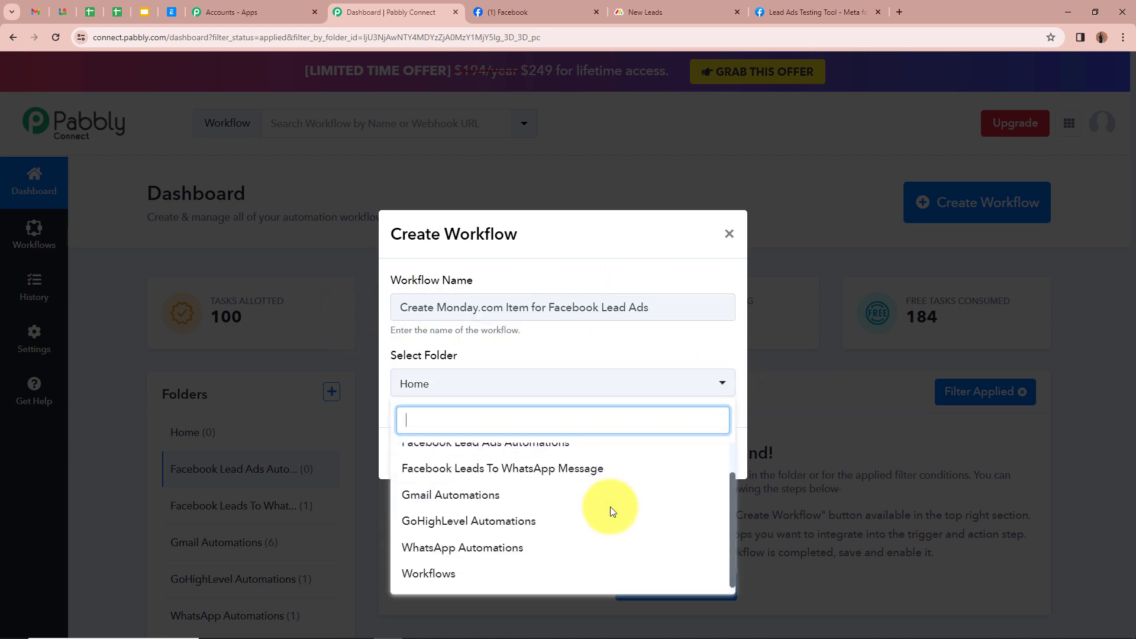
scroll(610, 507, up, 1)
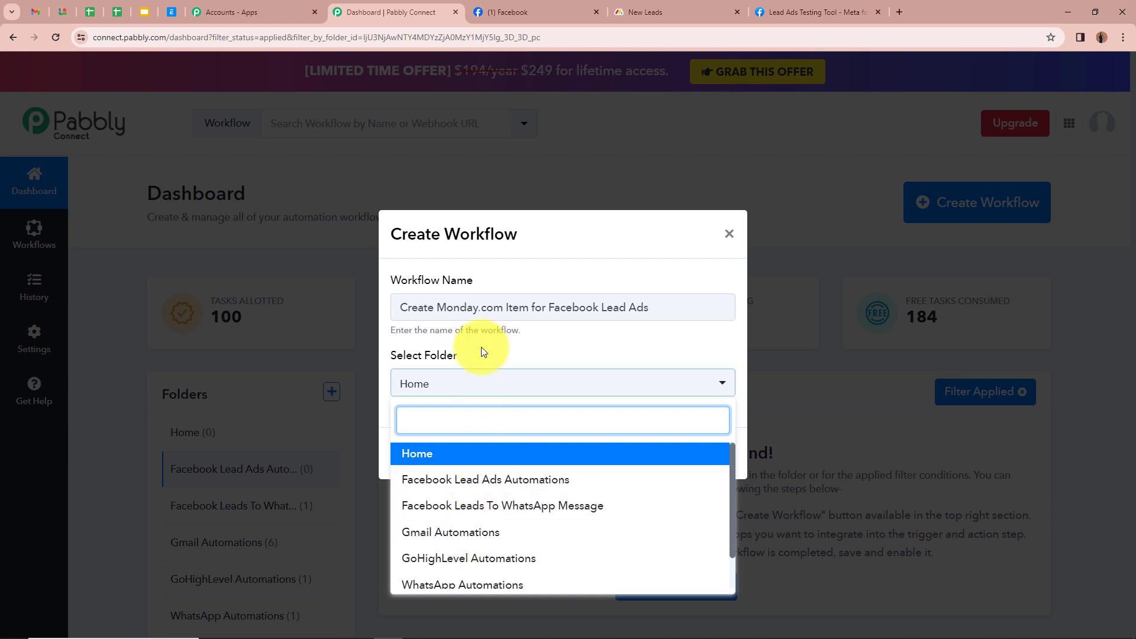
click(405, 482)
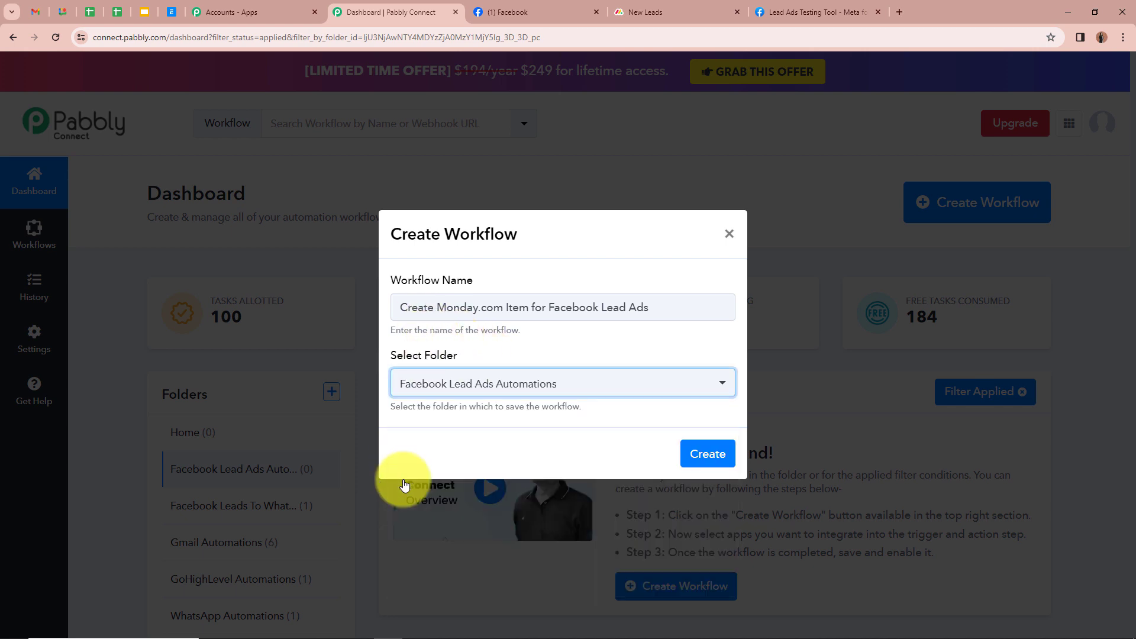
click(415, 451)
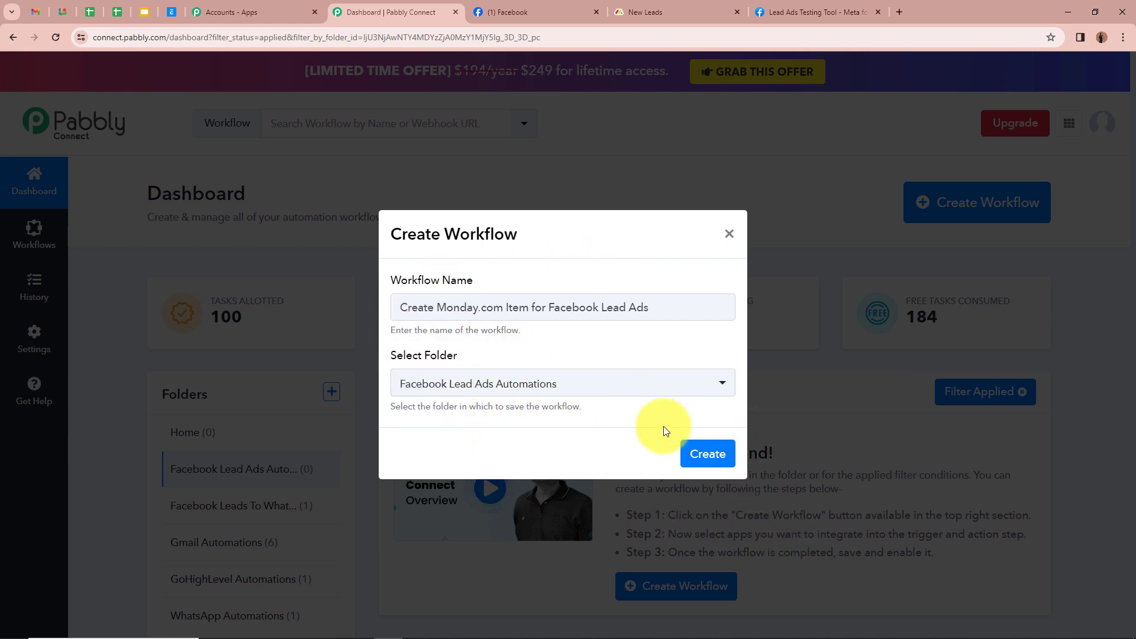
click(704, 453)
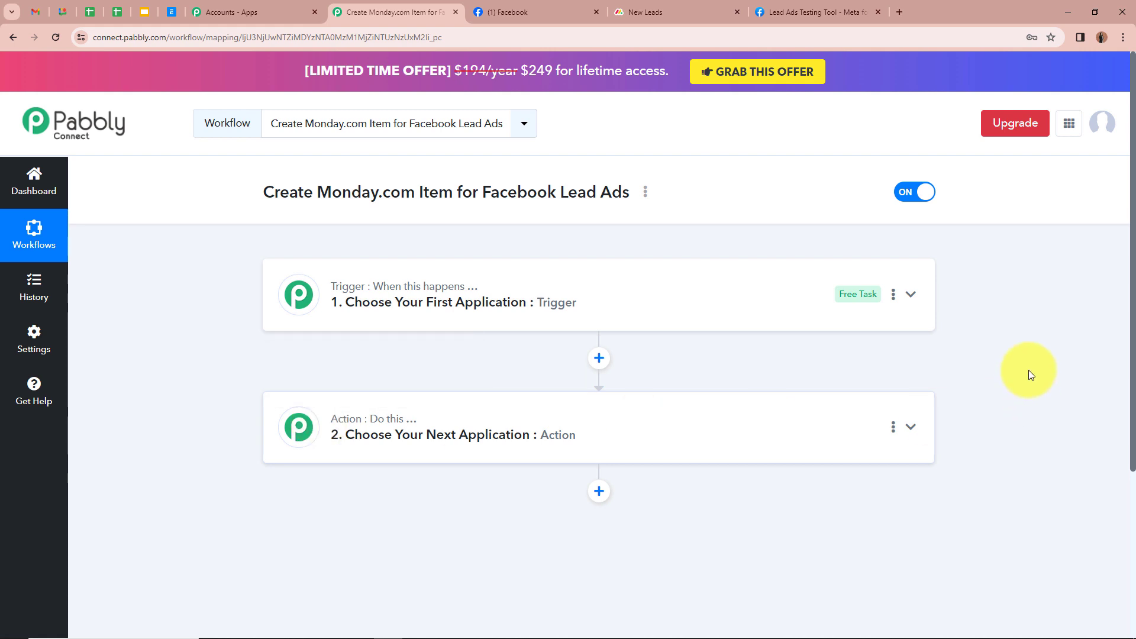
Step: Search 'Face' in the trigger's app list and pick Facebook Lead Ads
click(911, 296)
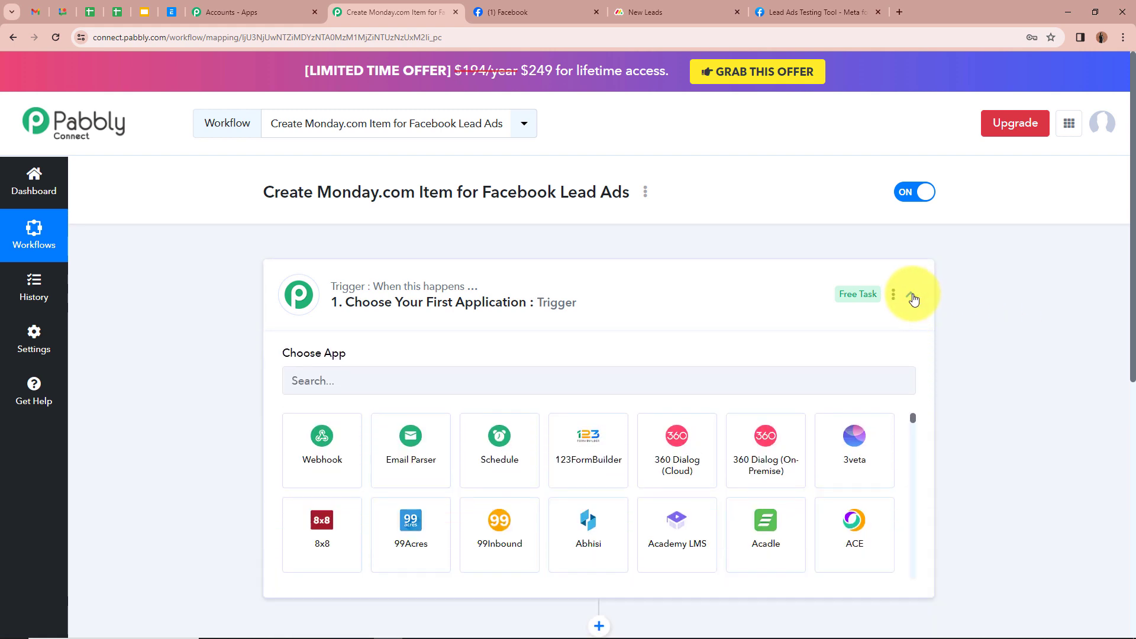
click(388, 373)
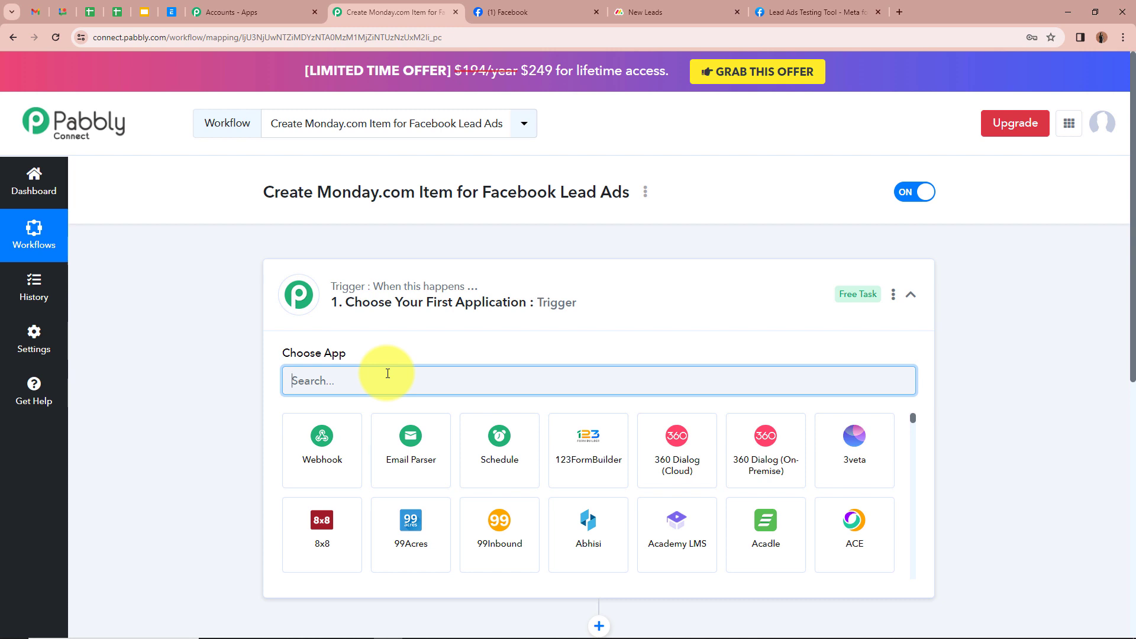
text(Face)
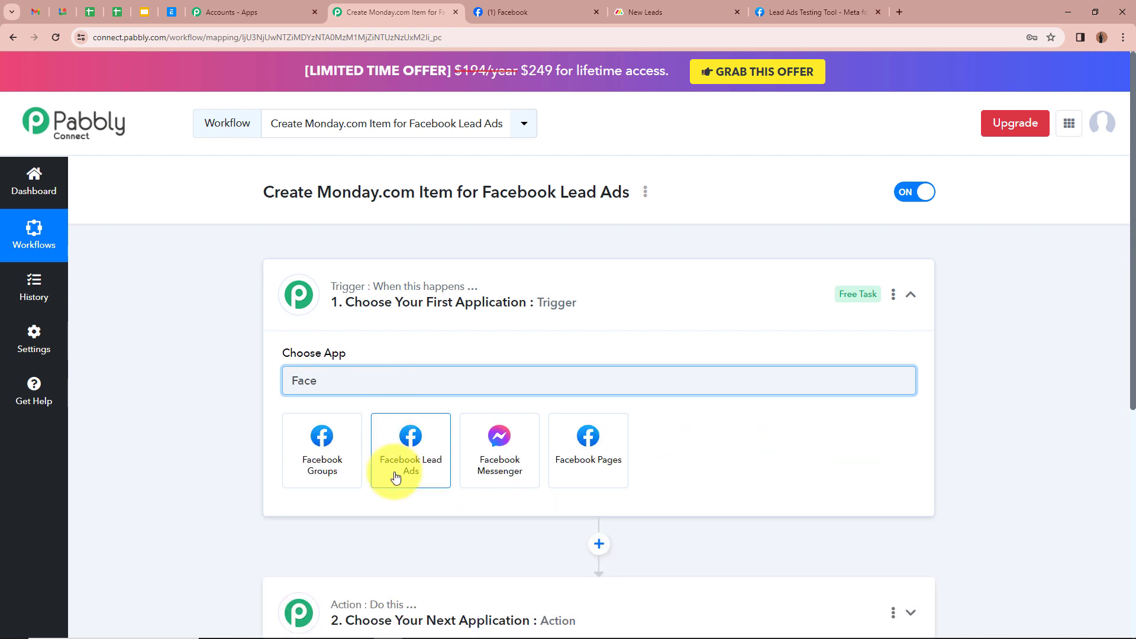
click(393, 464)
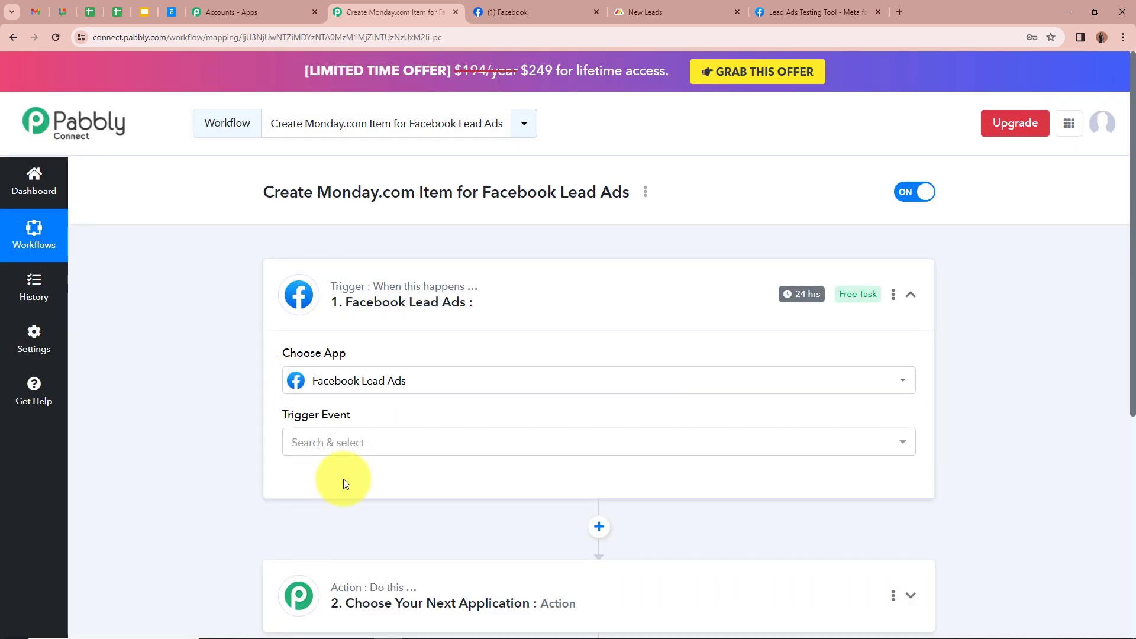
Step: Set the trigger event to New Lead (Instant) and authorize a new Facebook Lead Ads connection
click(385, 438)
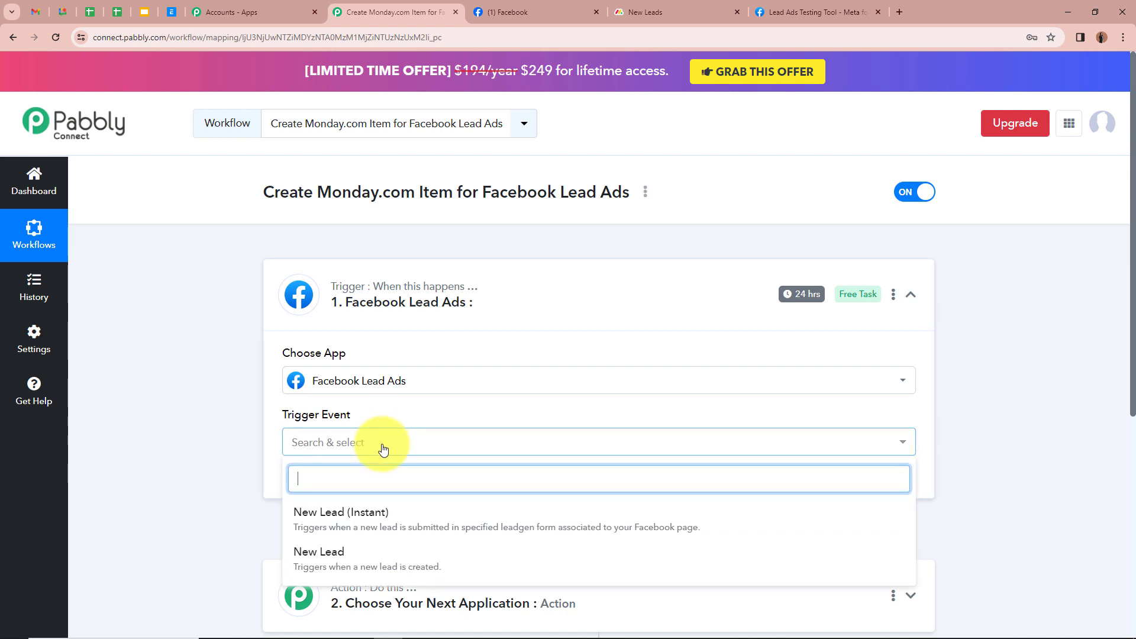
click(361, 511)
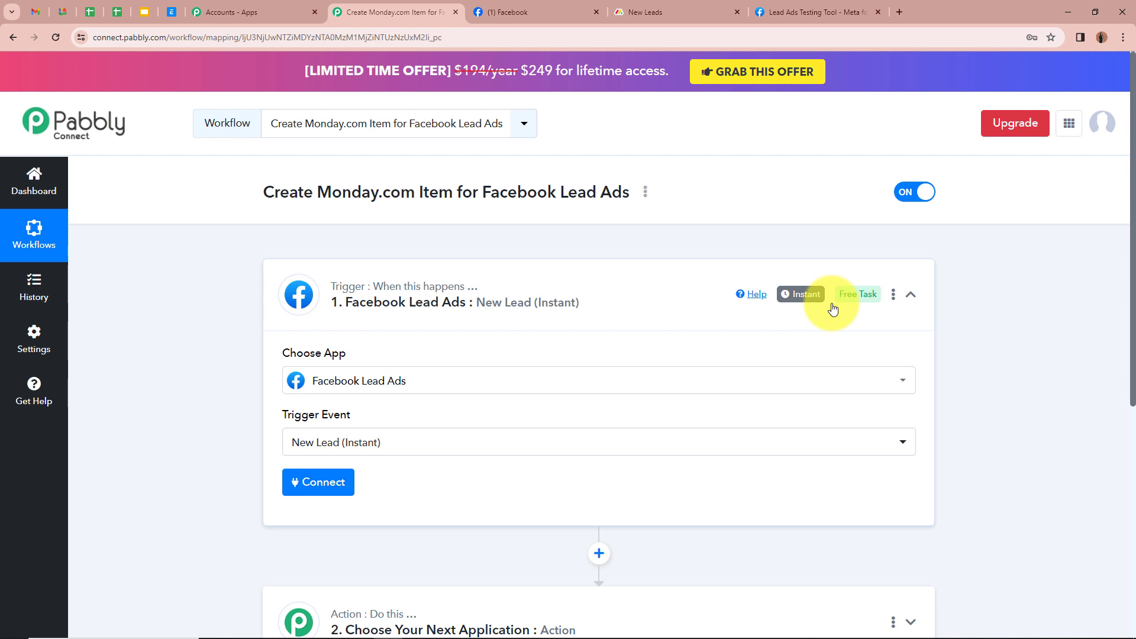
click(313, 487)
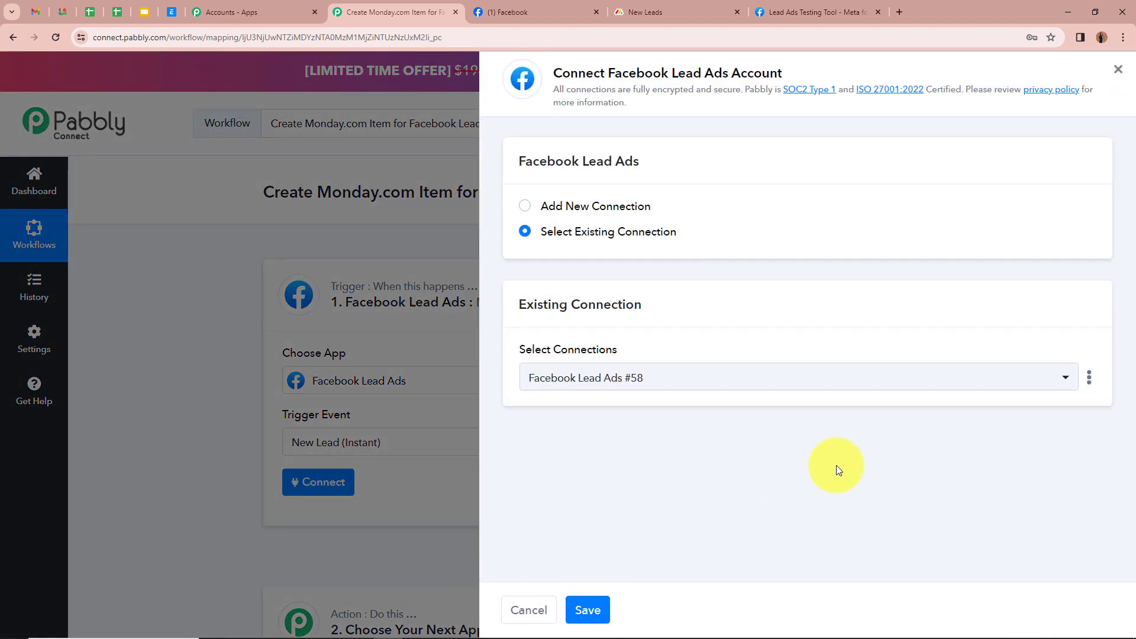
click(525, 206)
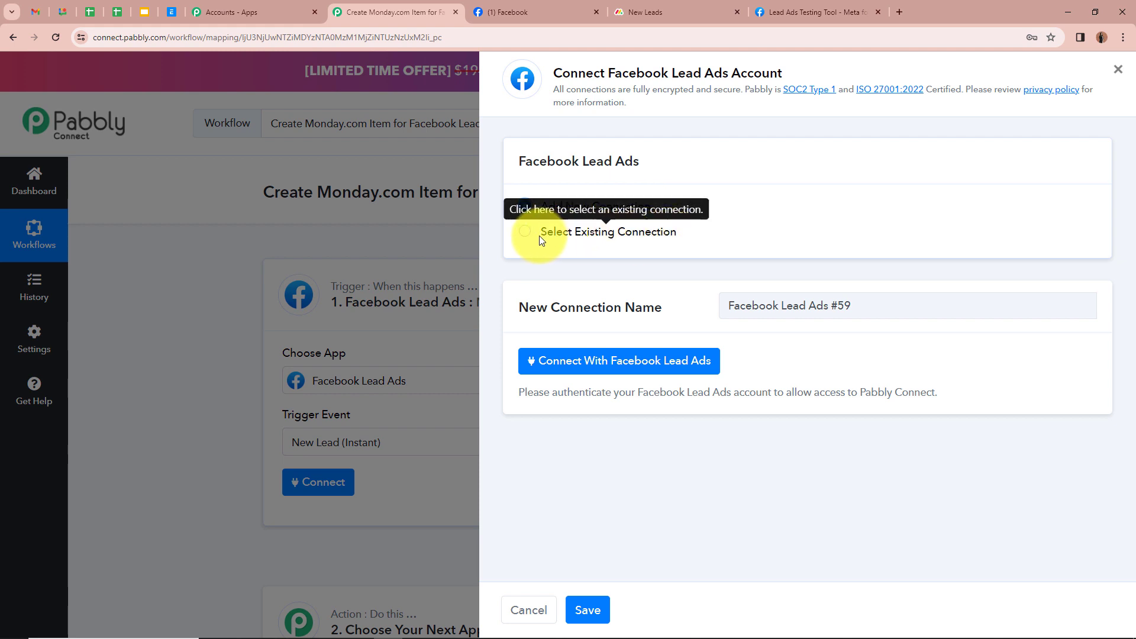
click(601, 361)
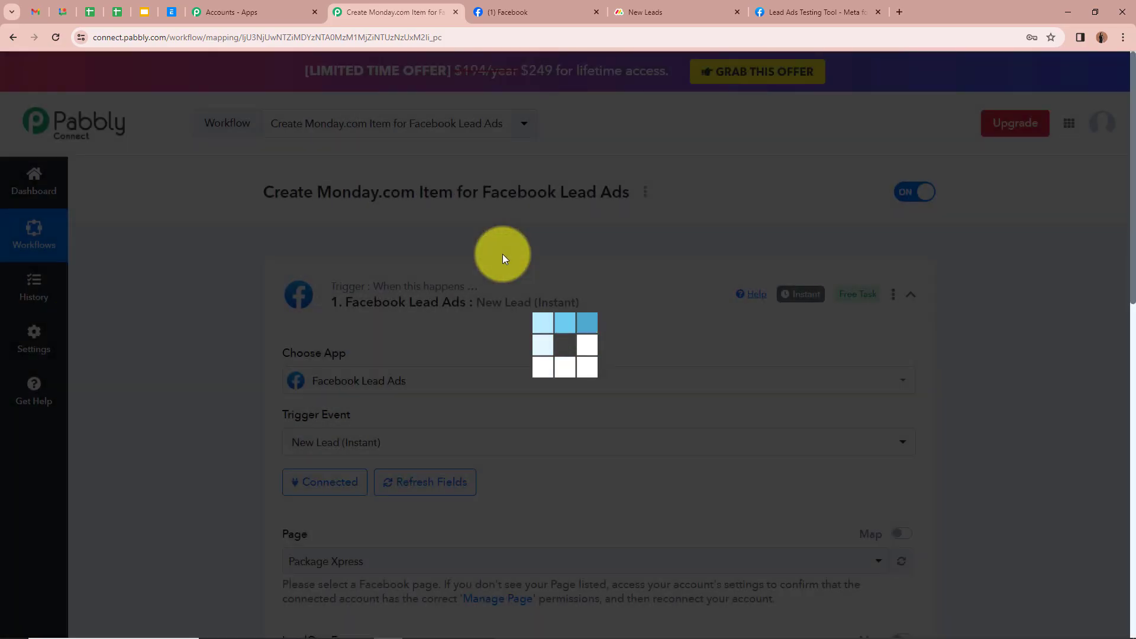
Step: Choose InnovaTect as the Facebook page supplying the leads
scroll(492, 337, down, 4)
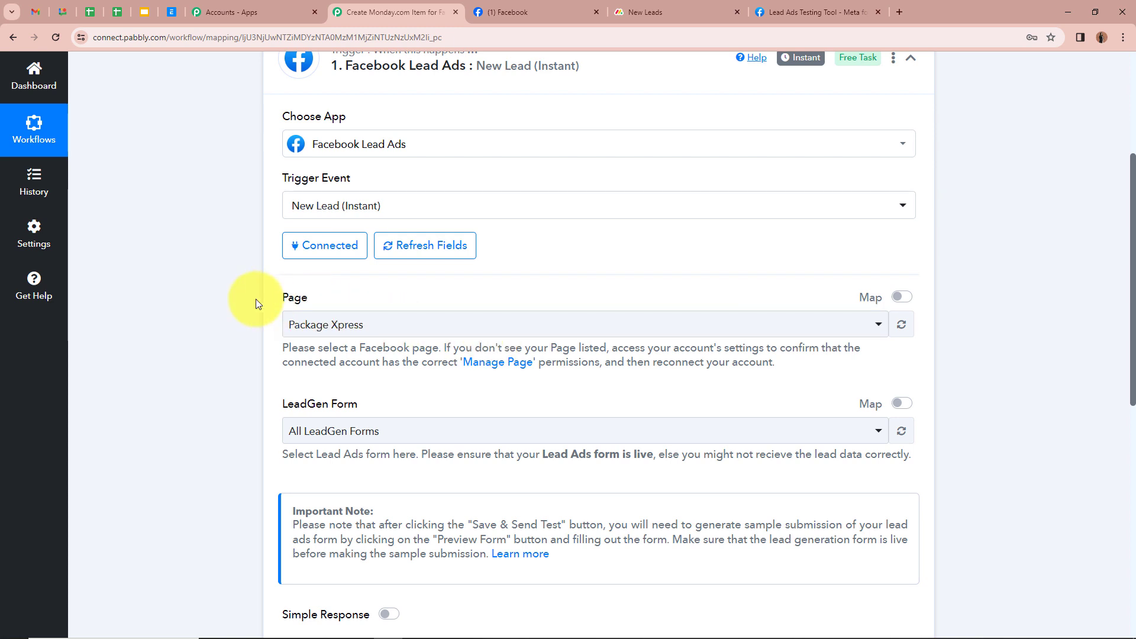
click(537, 11)
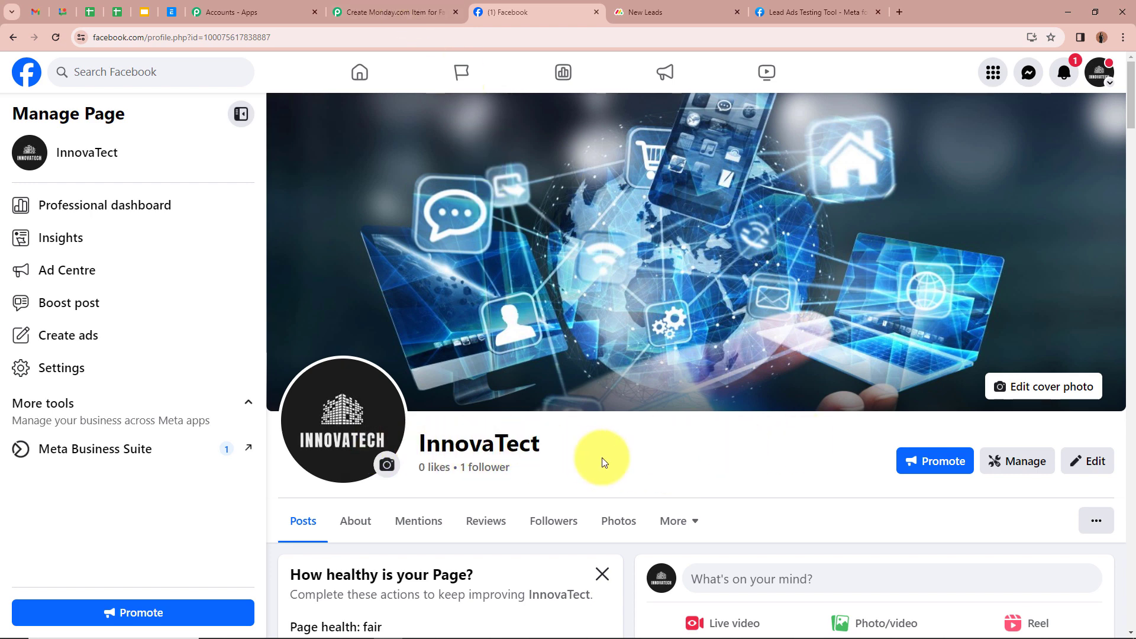
click(393, 12)
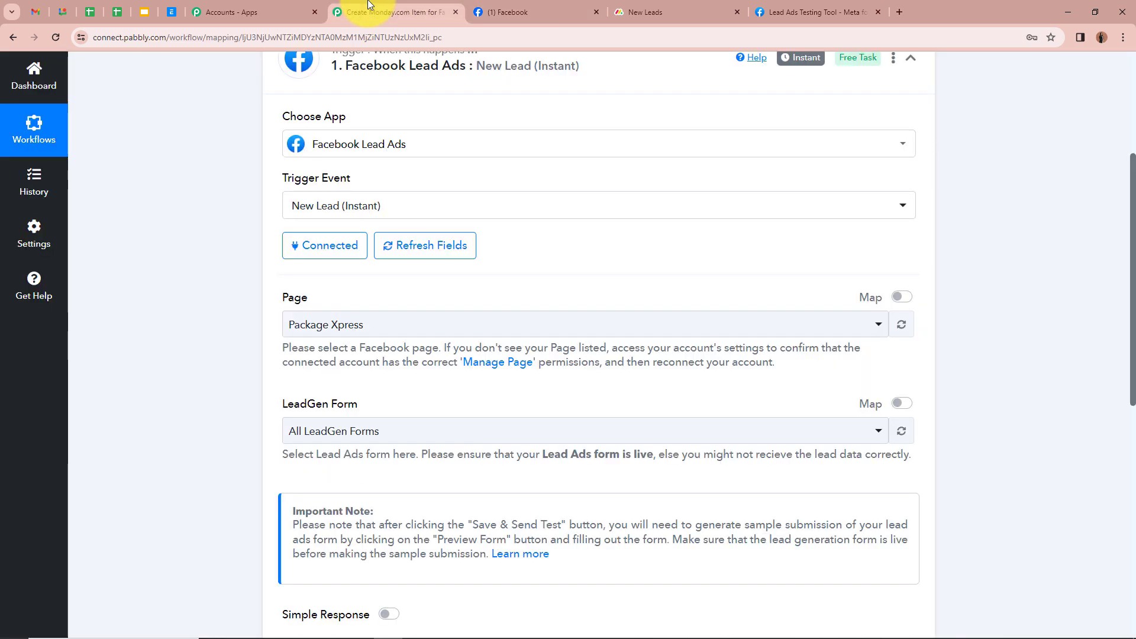
click(431, 324)
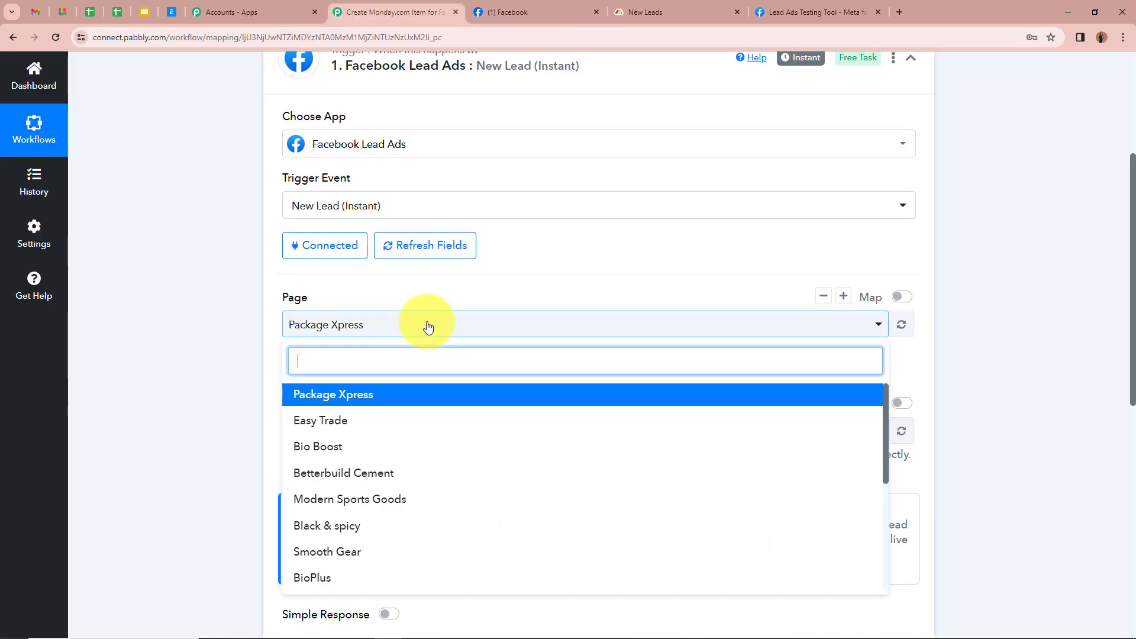
scroll(456, 515, down, 5)
click(436, 548)
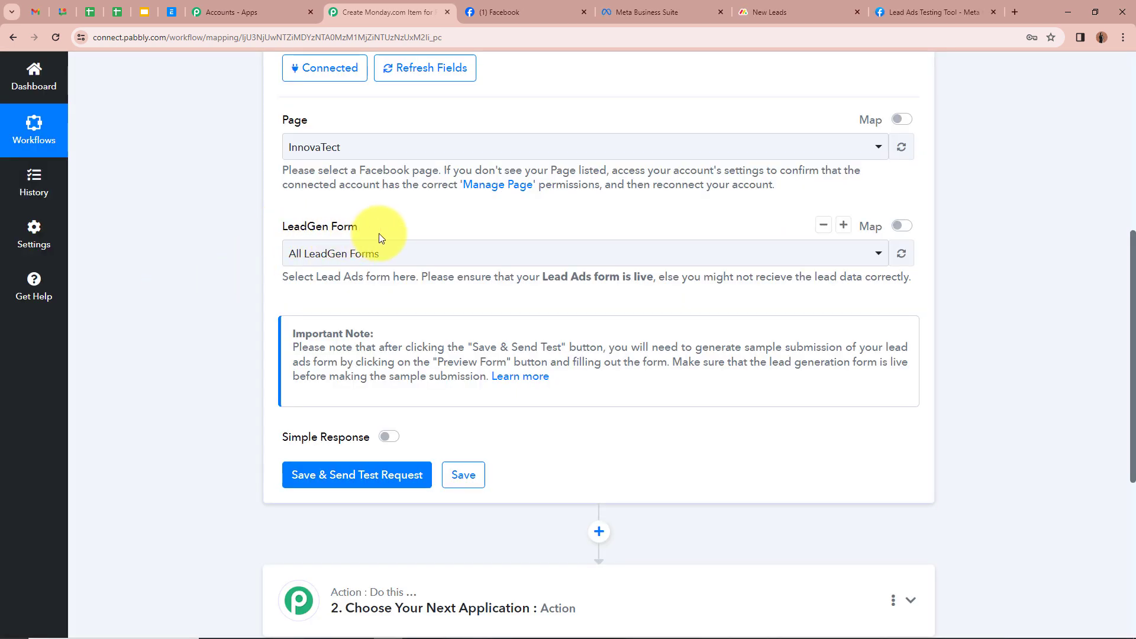
Step: Select Lead Ads Form as the LeadGen form, then save and send a test request
click(651, 11)
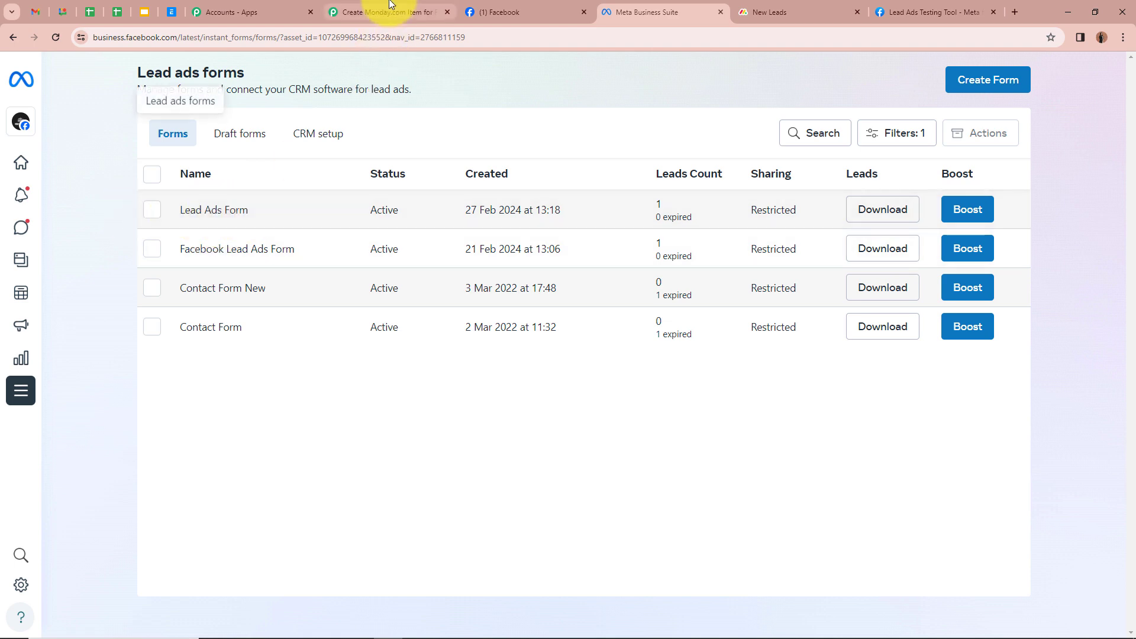
click(381, 12)
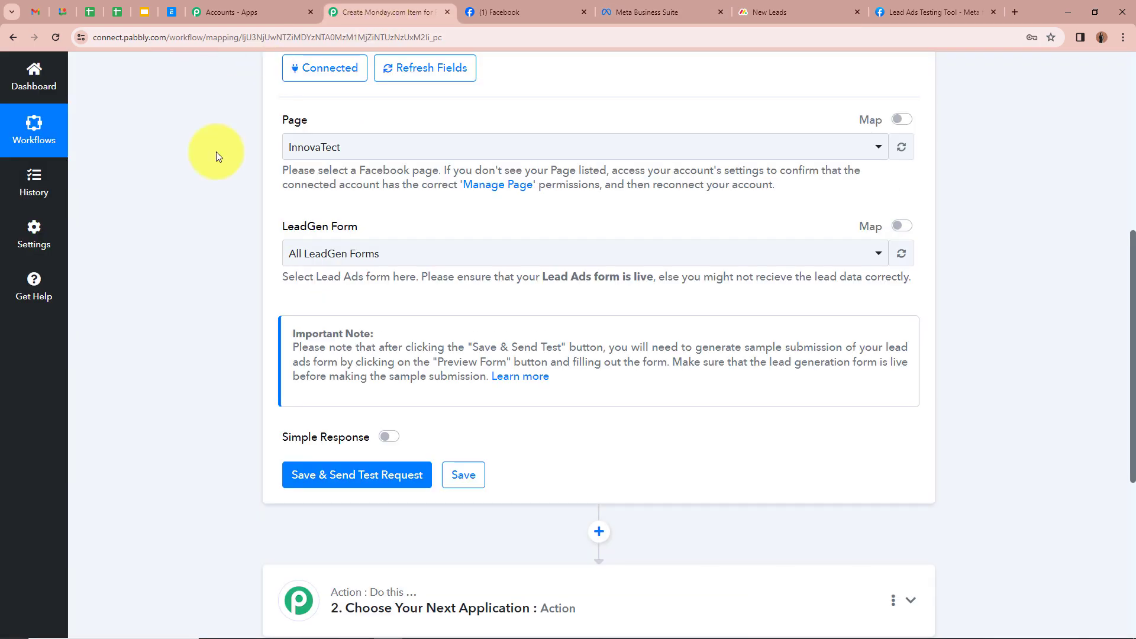
click(385, 253)
click(371, 350)
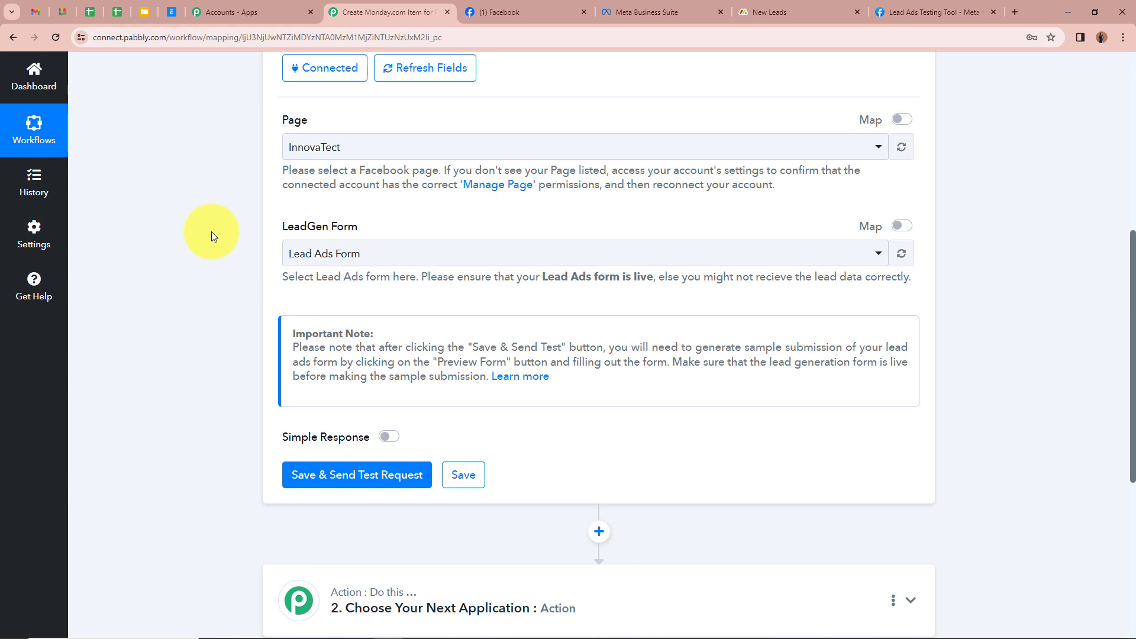
scroll(211, 232, down, 1)
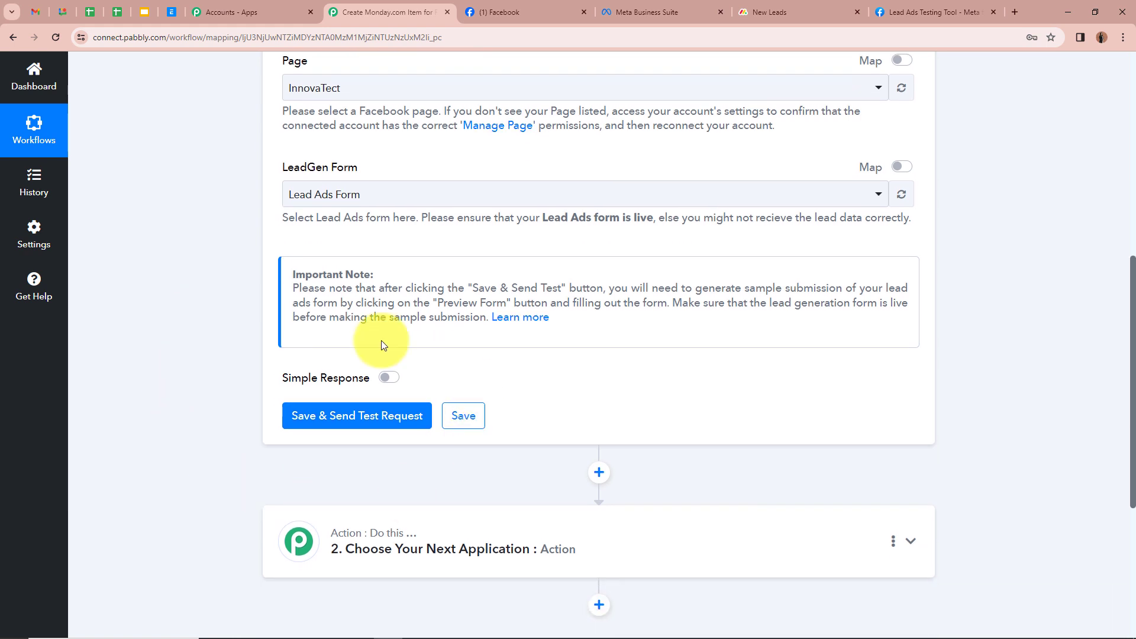
click(312, 421)
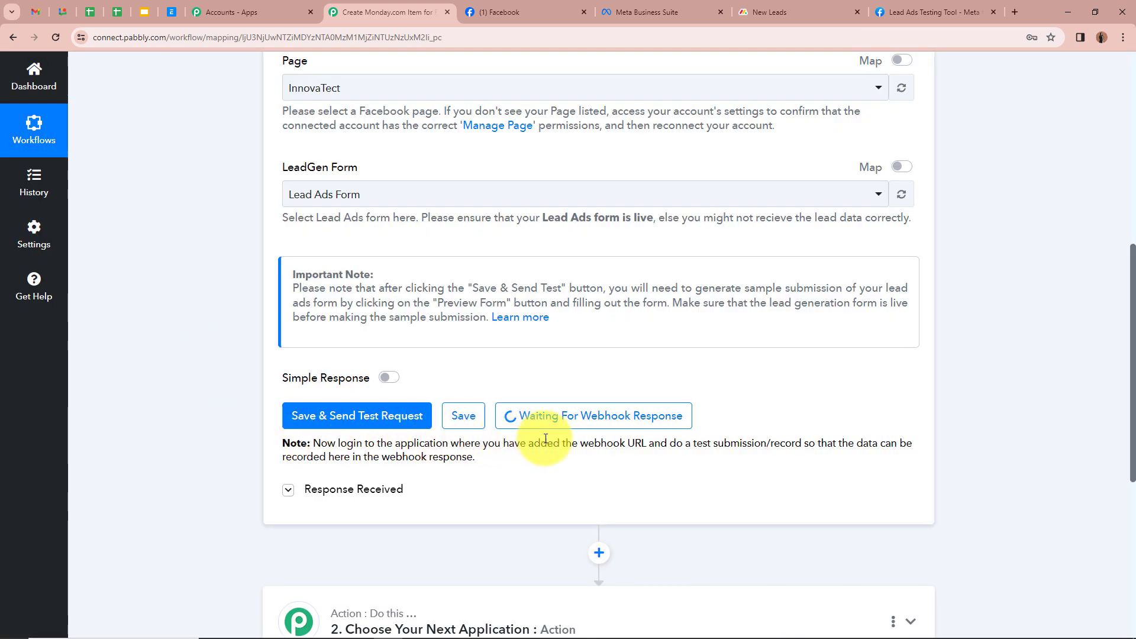
scroll(701, 438, up, 8)
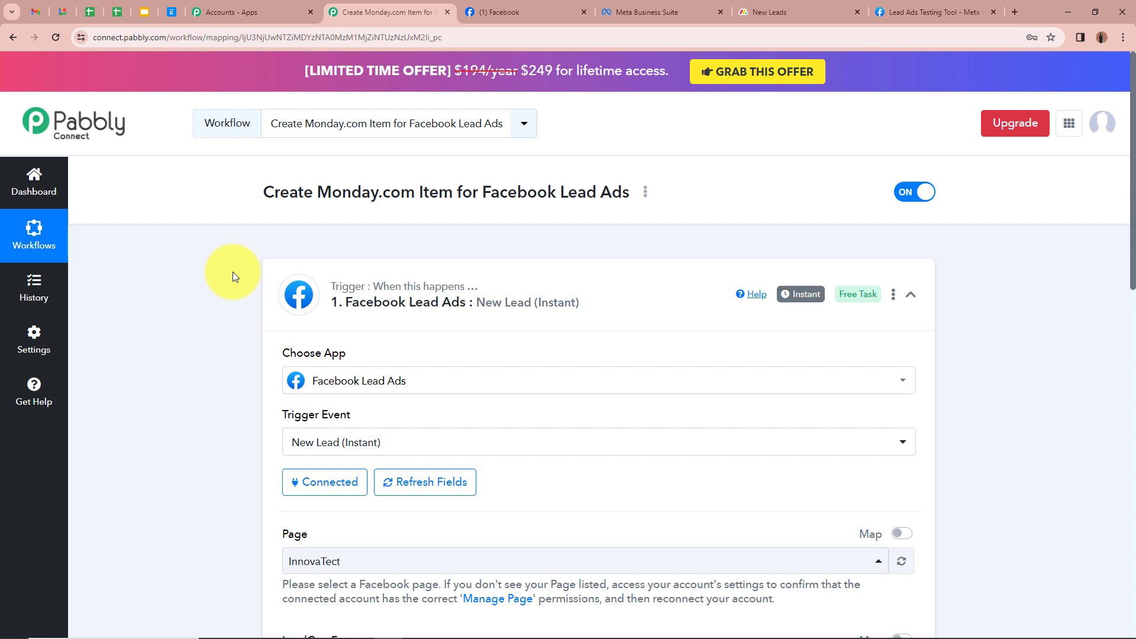
Step: In the Lead Ads Testing Tool, pick InnovaTect and Lead Ads Form and preview the form
click(926, 12)
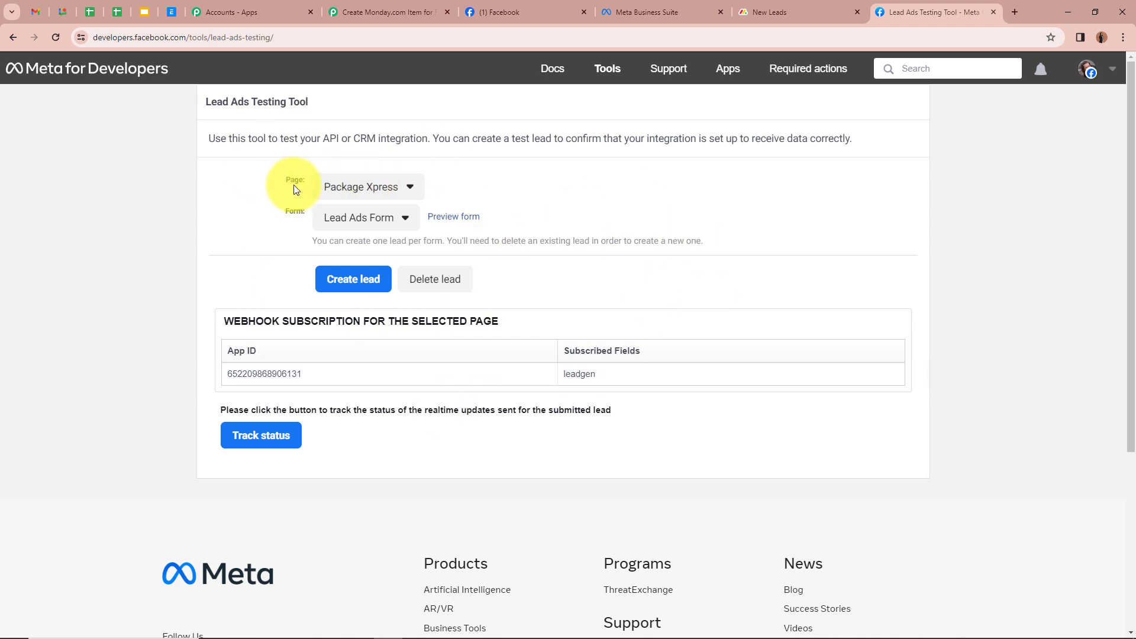
click(393, 187)
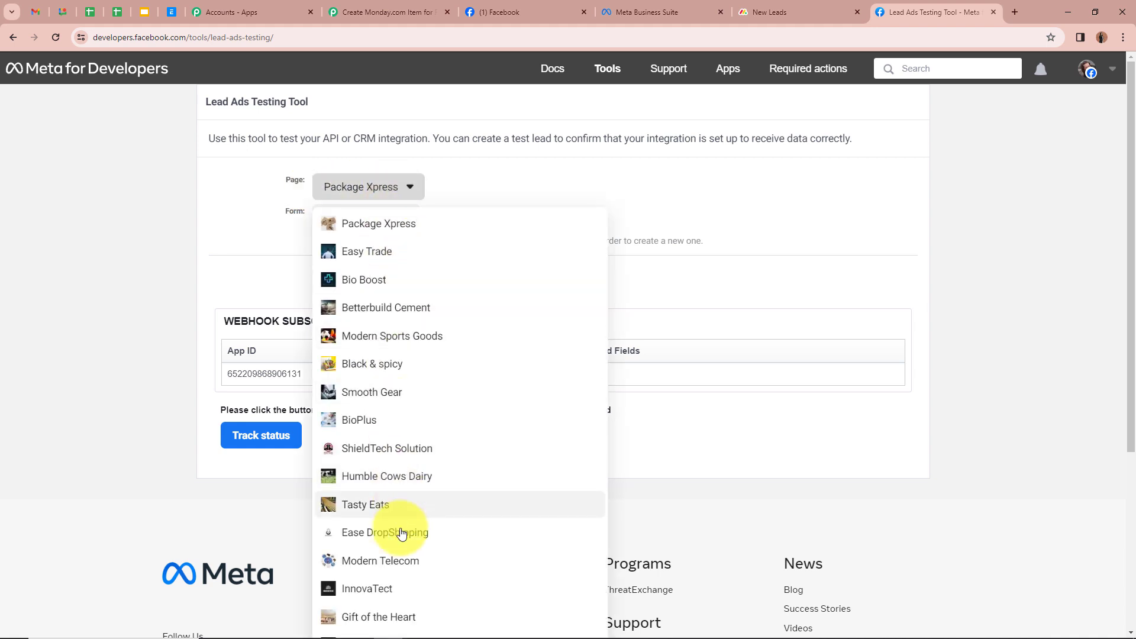
click(384, 589)
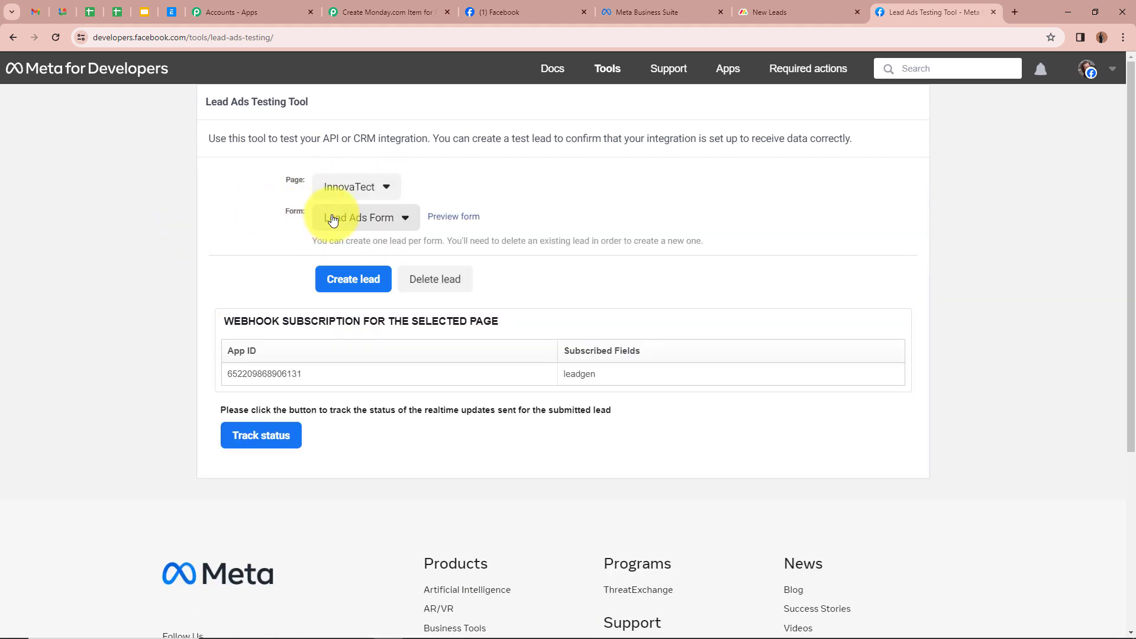
click(365, 217)
click(358, 243)
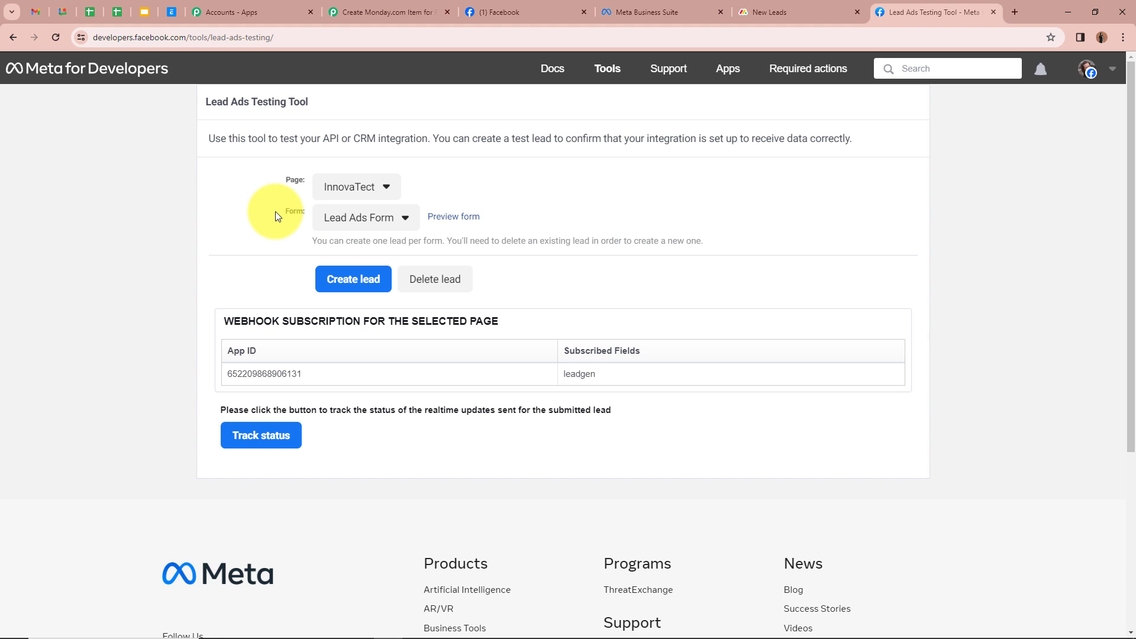
click(470, 213)
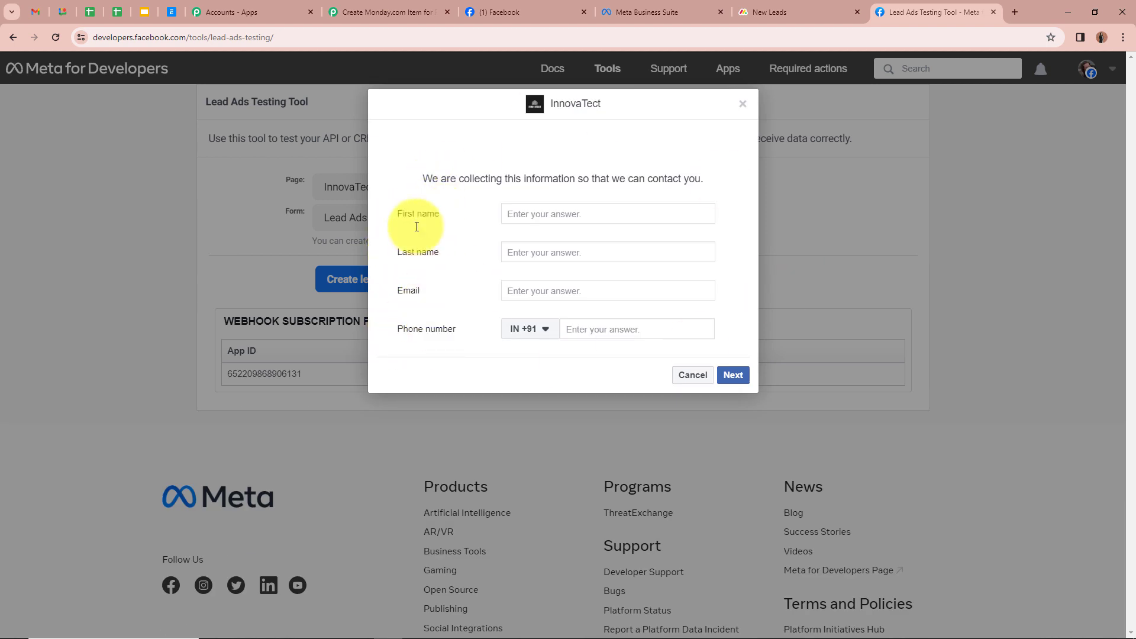
Step: Fill the form with a dummy name, email and phone number, then submit the test lead
click(630, 214)
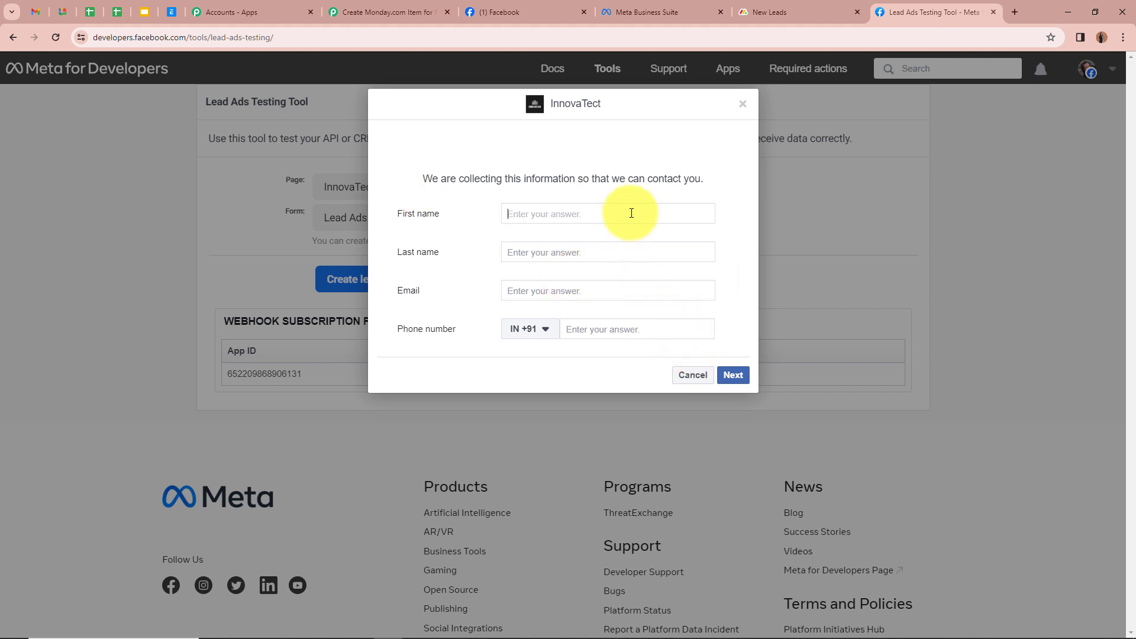
text(Dummy)
click(623, 249)
text(User123)
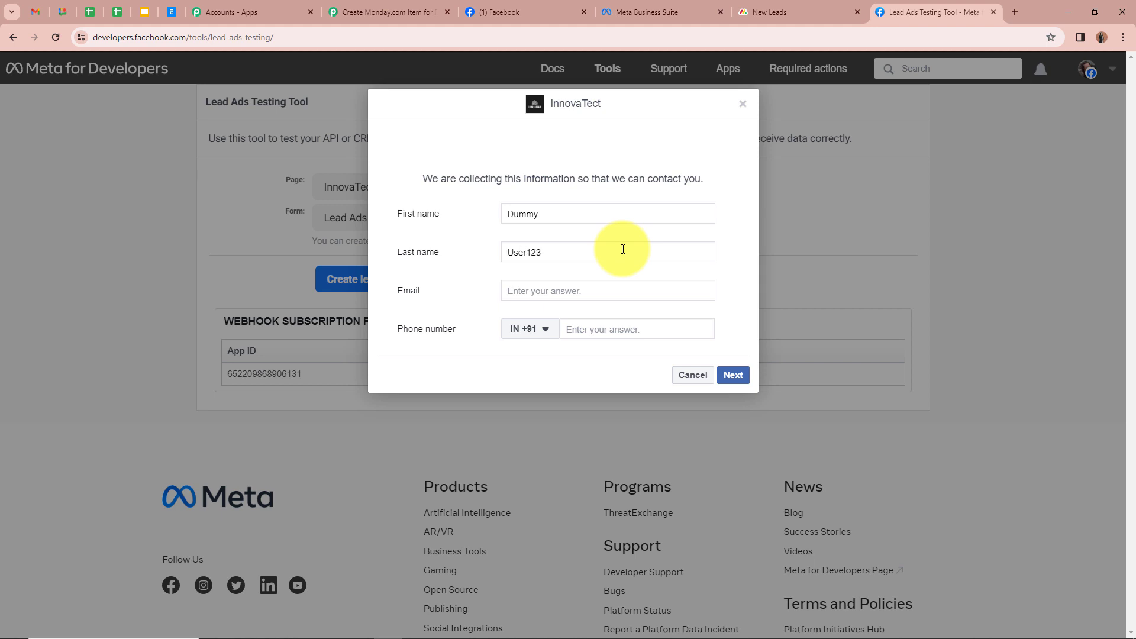
click(643, 286)
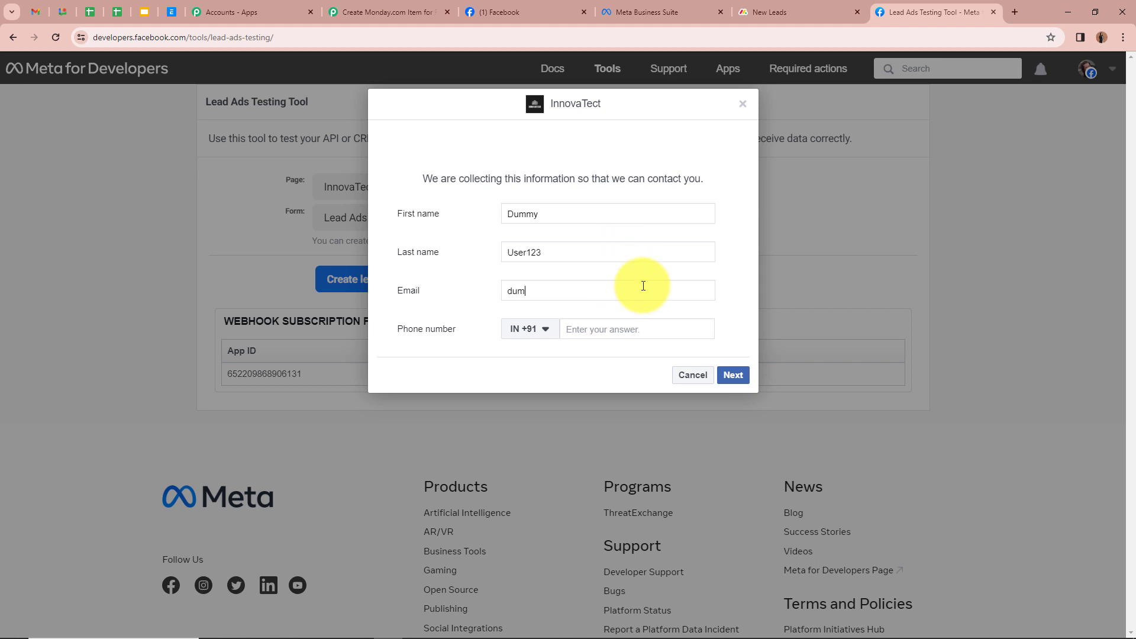
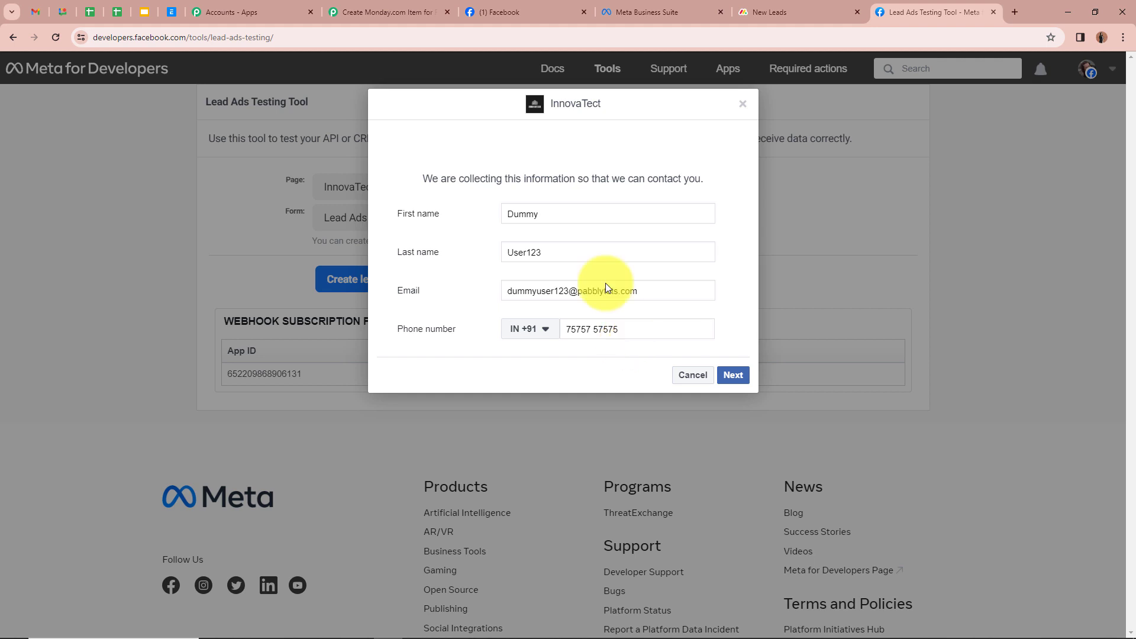
click(733, 375)
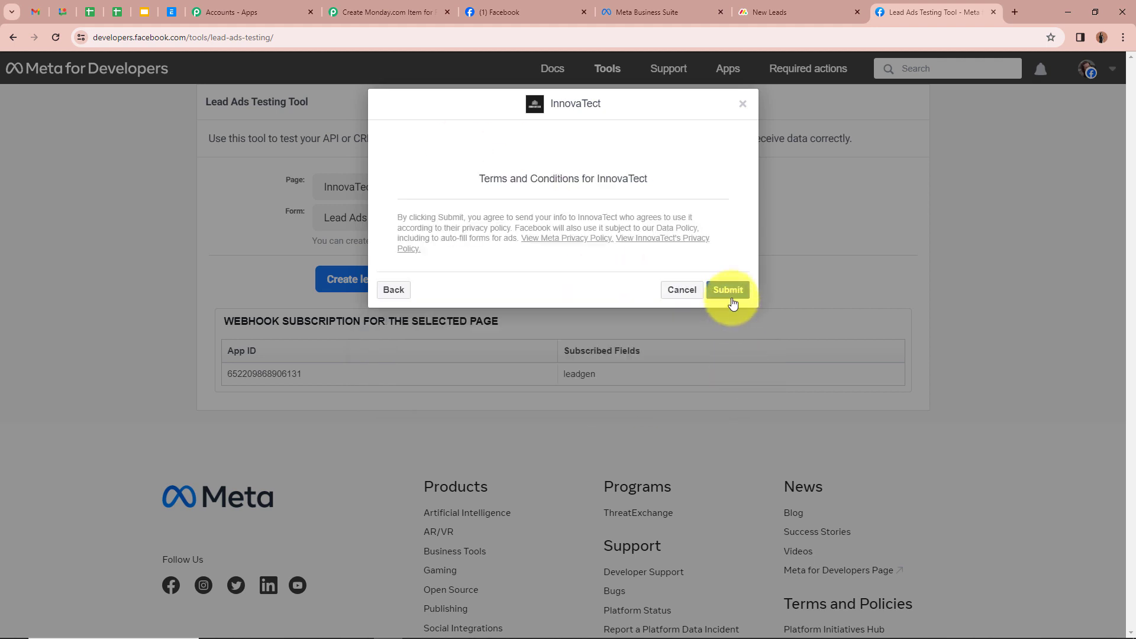
click(727, 290)
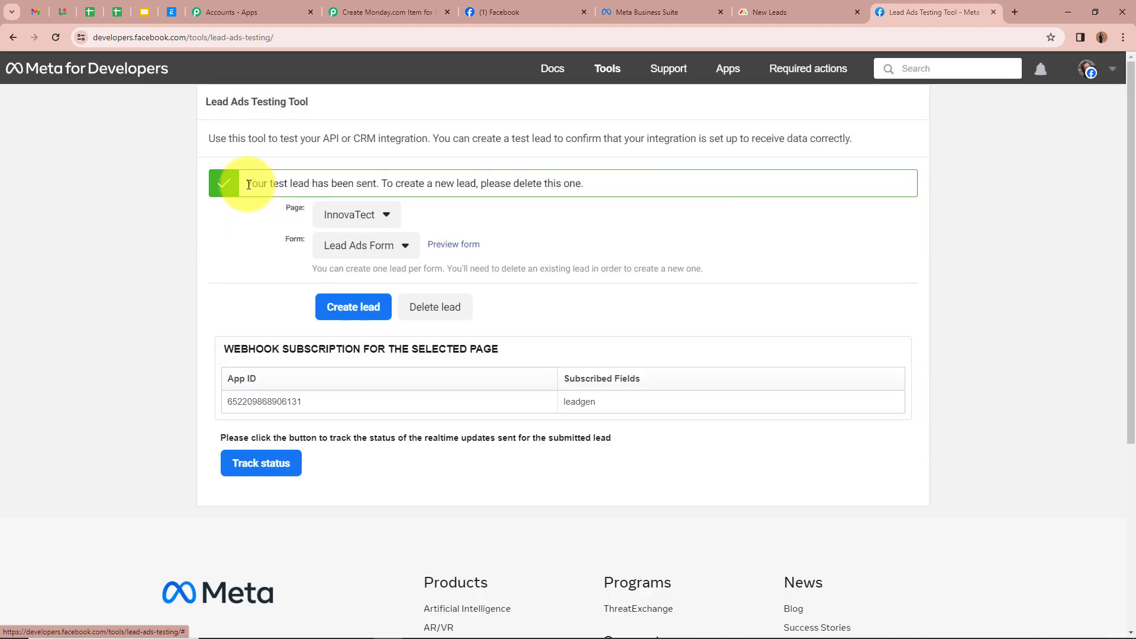
drag(241, 184, 289, 199)
click(194, 217)
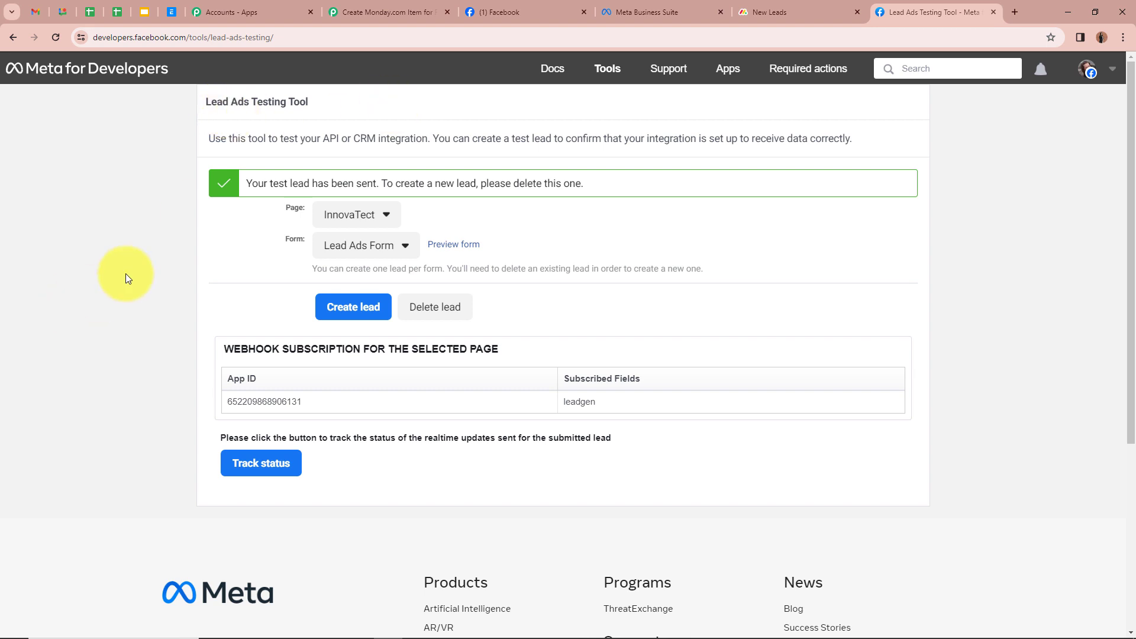
Step: Back in the Pabbly workflow, scroll through Response A's lead name, email, phone and form IDs
click(355, 11)
scroll(225, 349, down, 3)
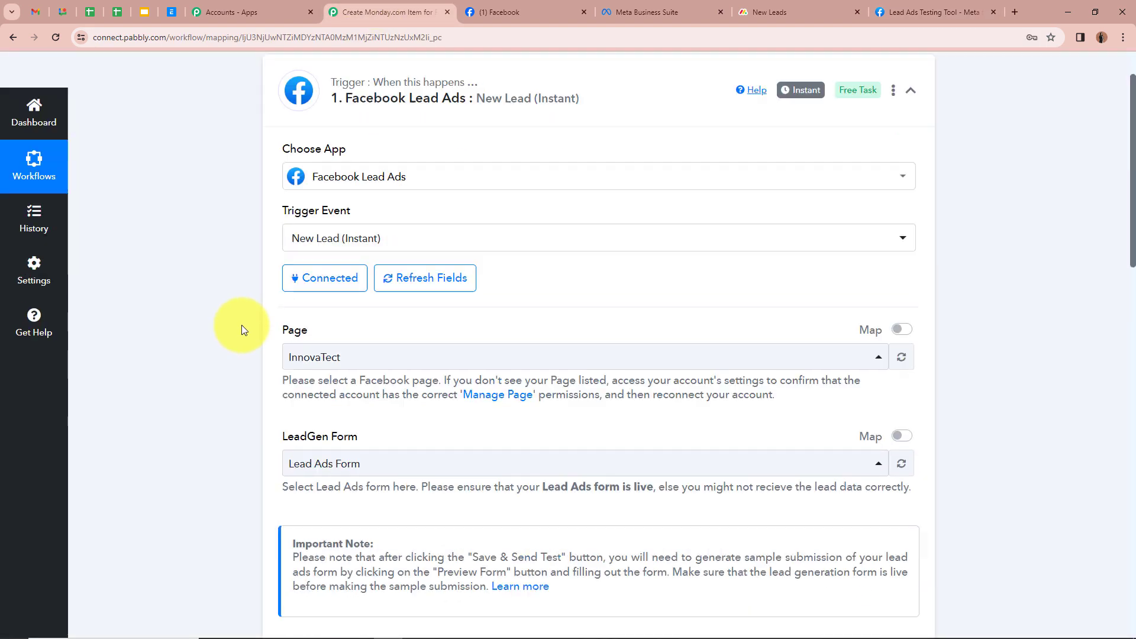
scroll(241, 325, down, 8)
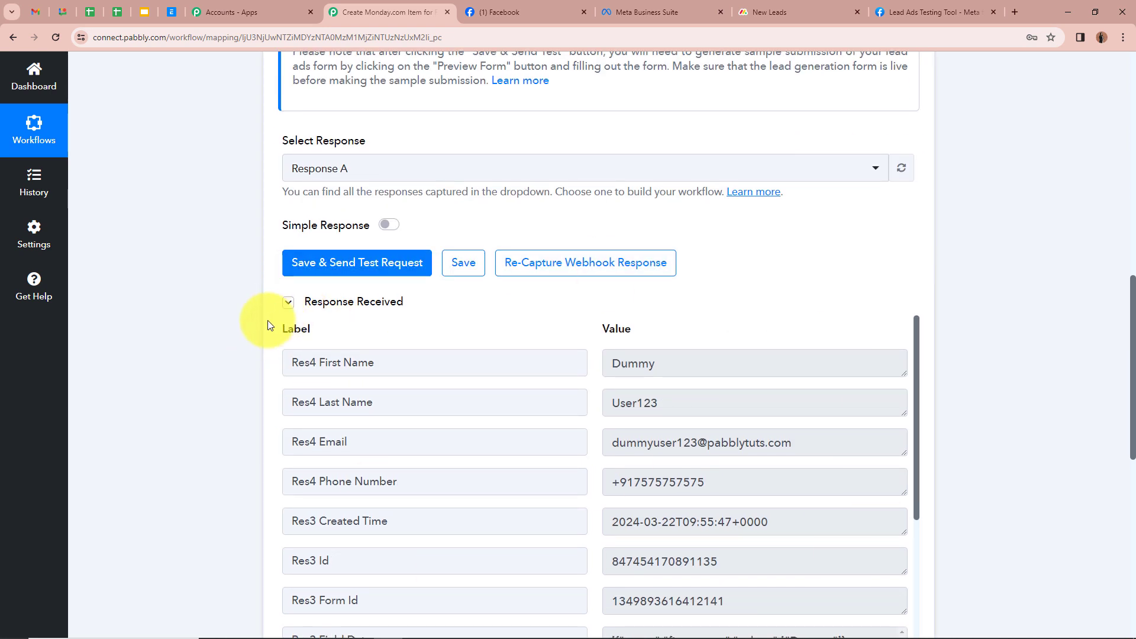
scroll(230, 325, down, 2)
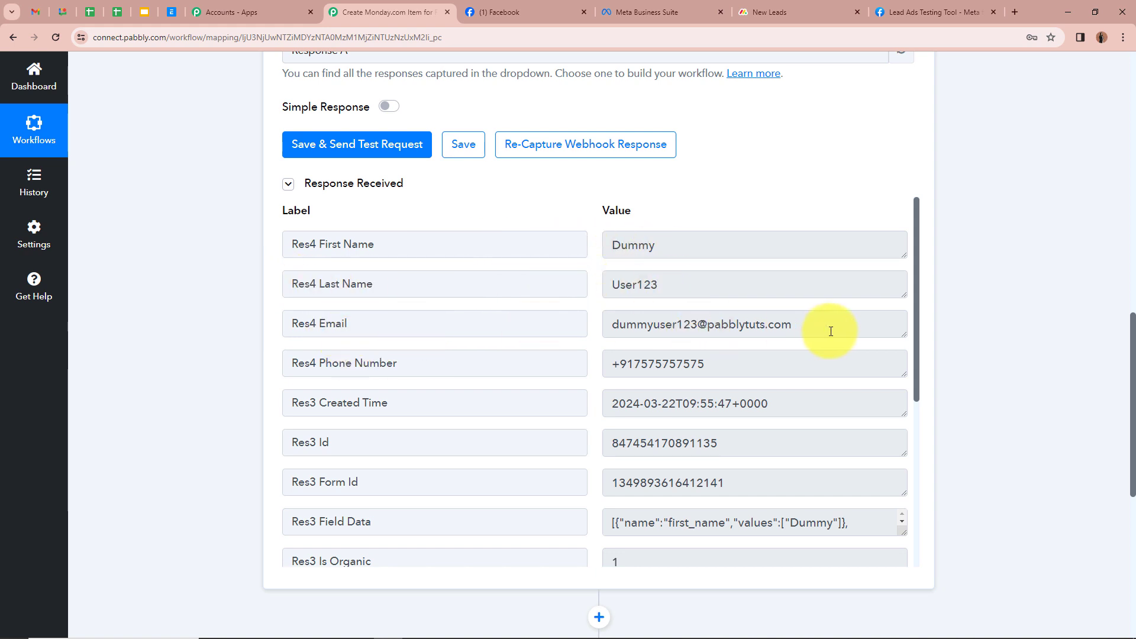
scroll(831, 331, down, 1)
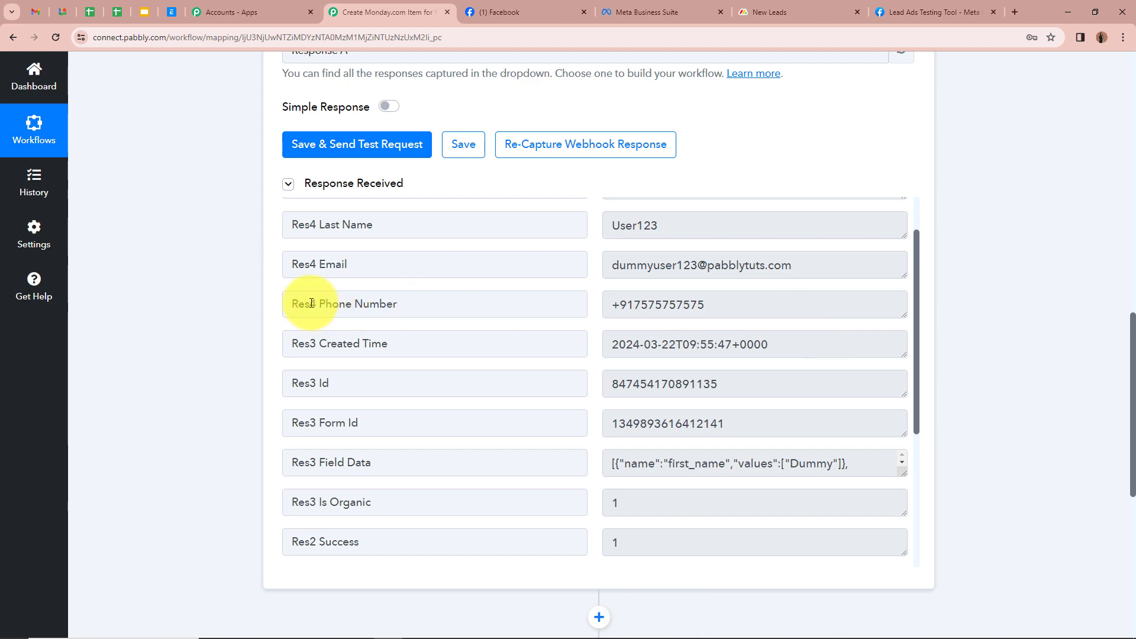
scroll(713, 306, down, 5)
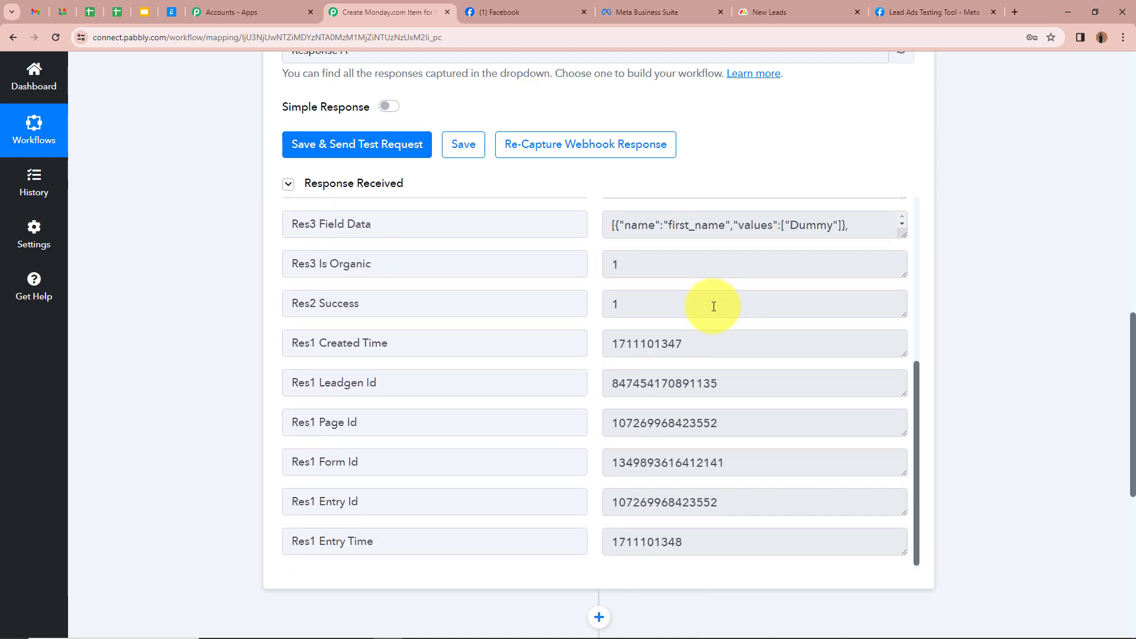
scroll(757, 385, up, 4)
scroll(758, 374, up, 8)
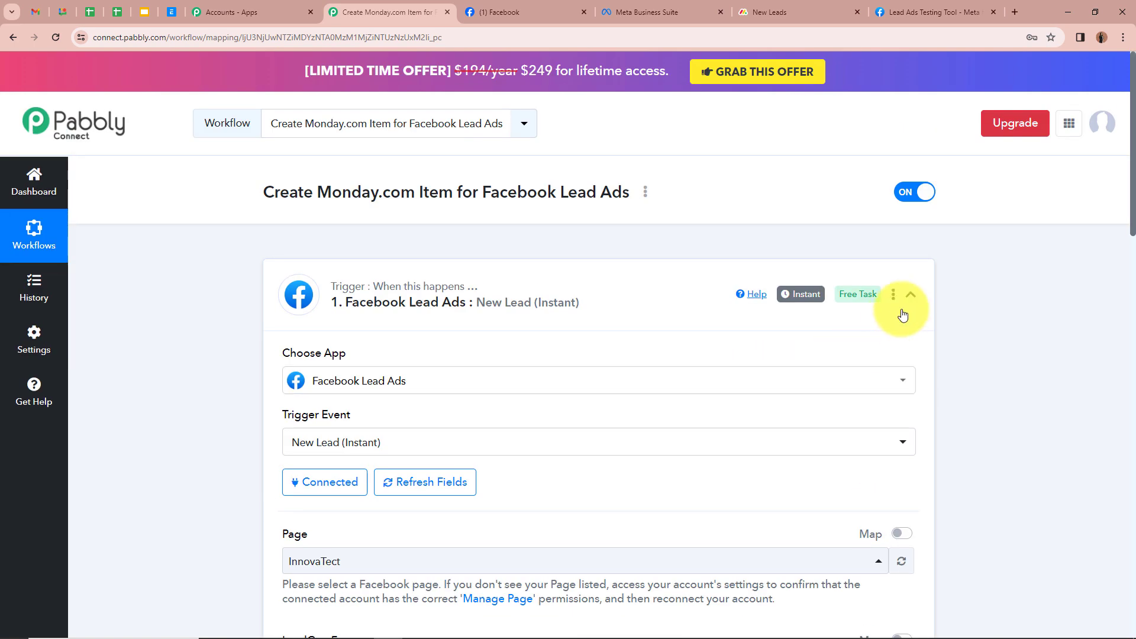
Step: Collapse the trigger and choose Monday.com as the action app via a 'Mon' search
click(910, 295)
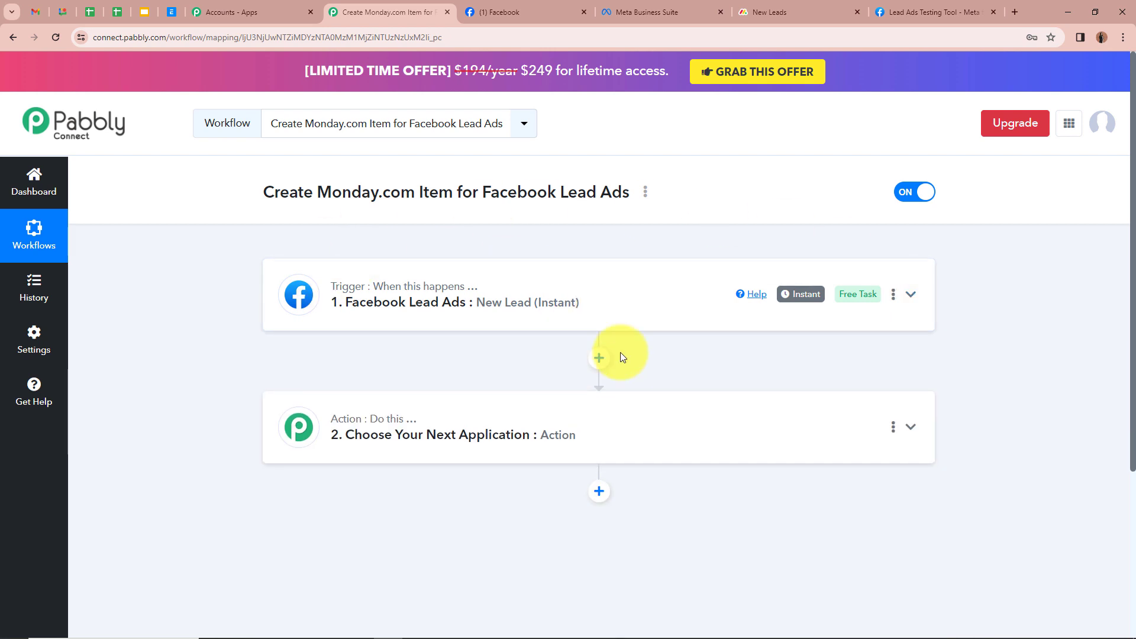
scroll(212, 325, down, 1)
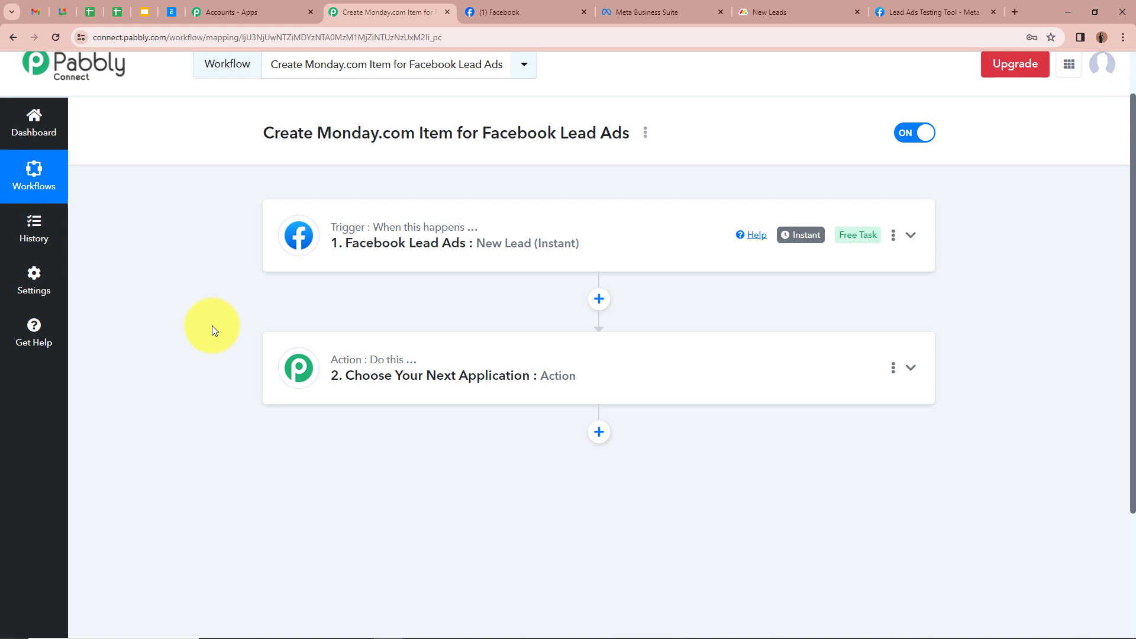
click(910, 367)
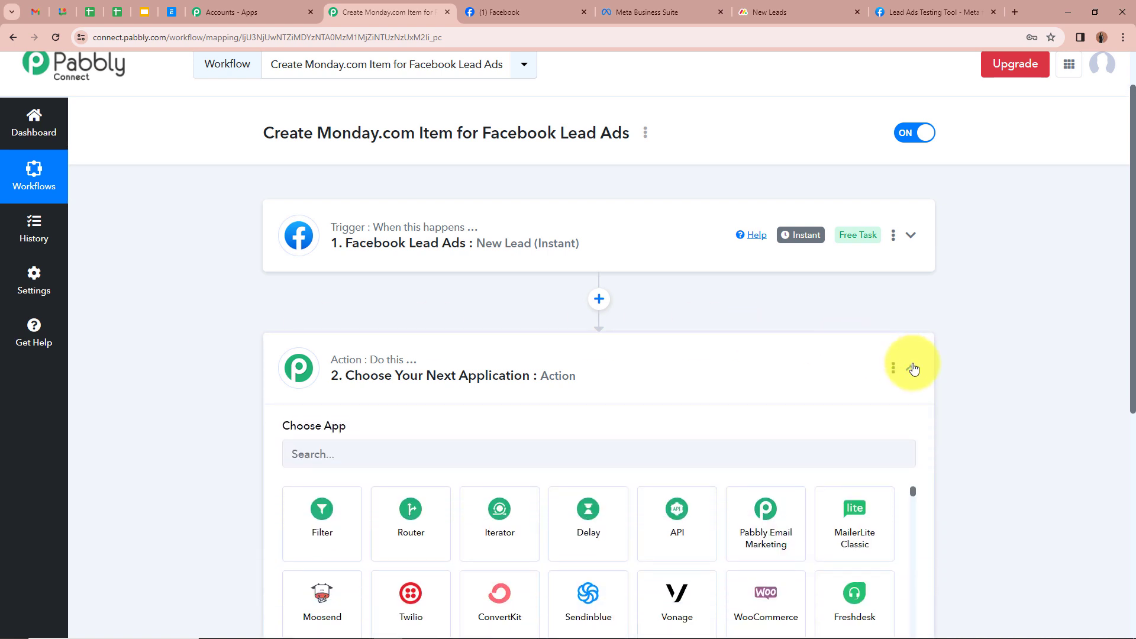
click(335, 303)
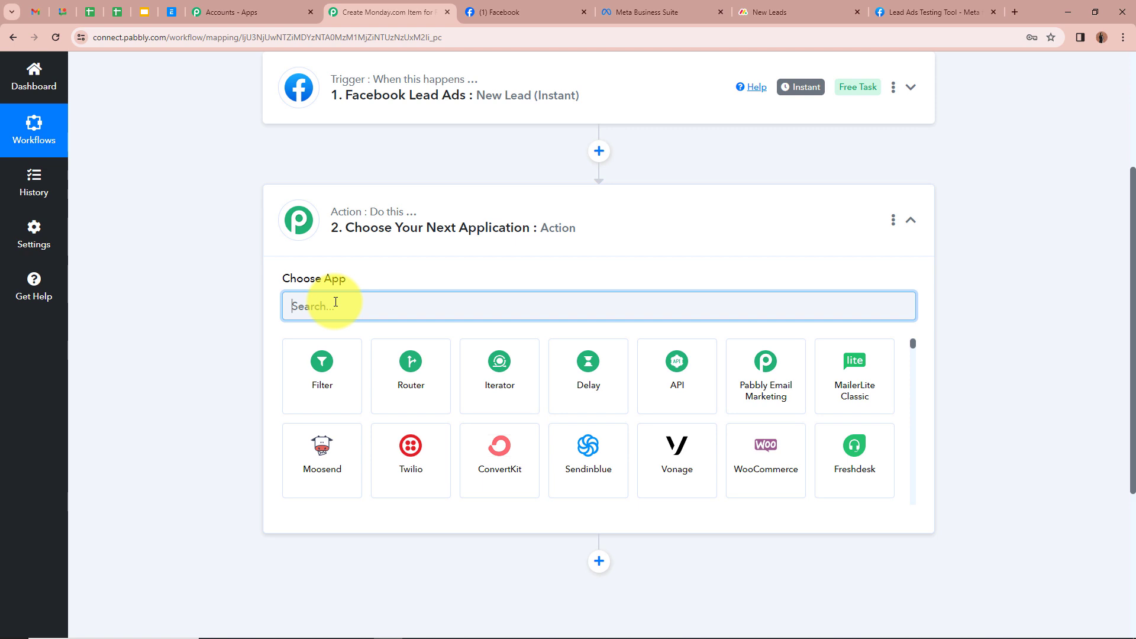
text(Mon)
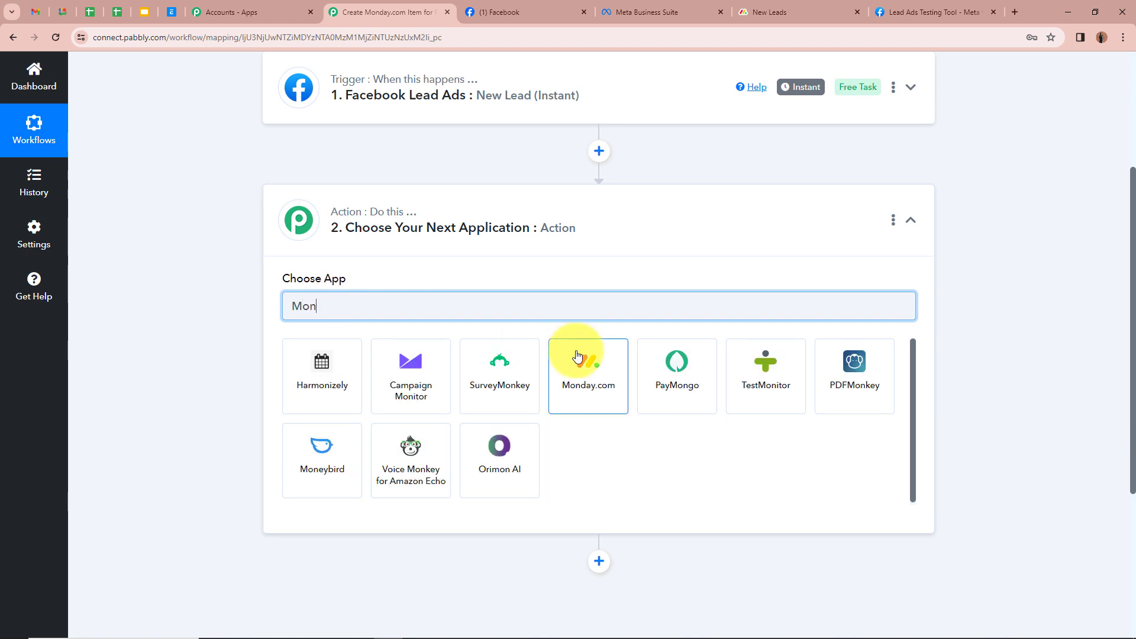
click(585, 381)
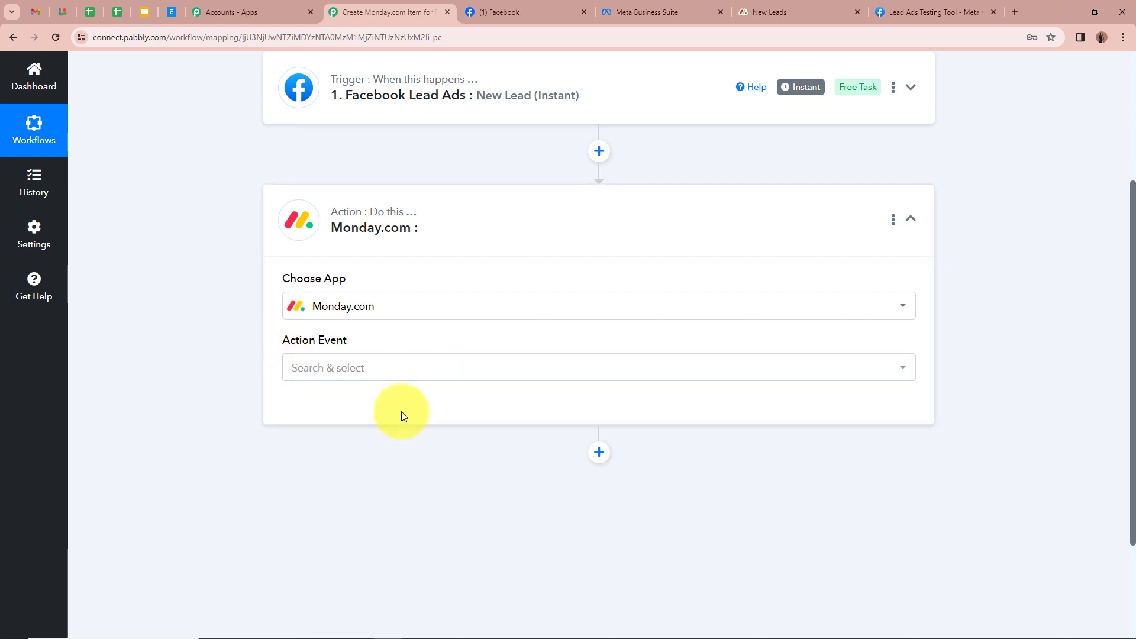
Step: Set the Monday.com action event to Create Item
click(406, 374)
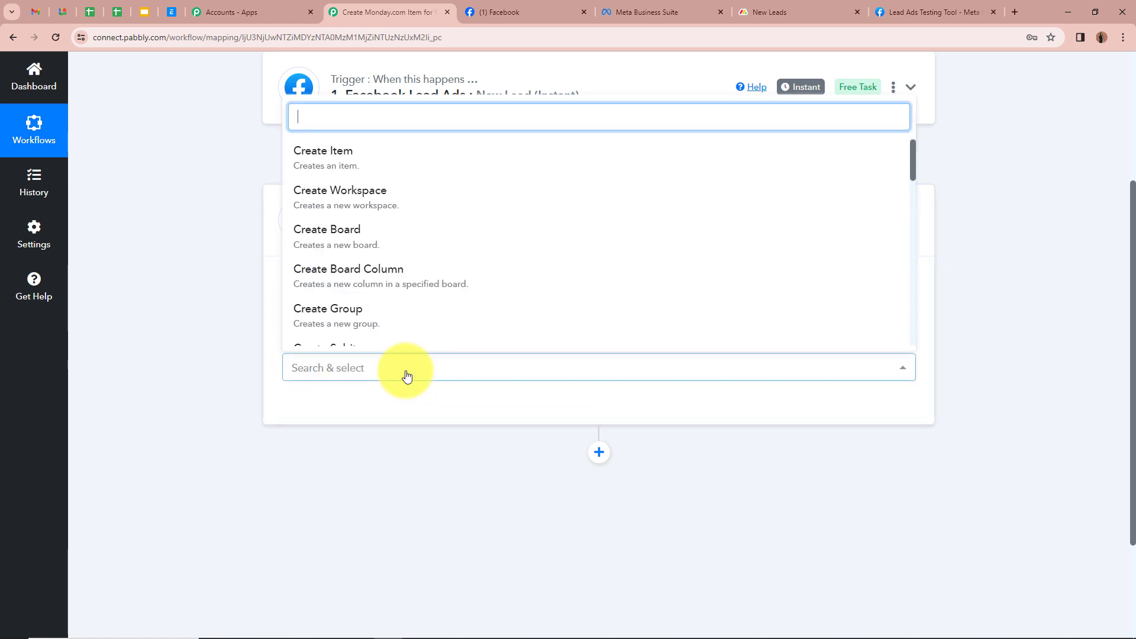
click(330, 153)
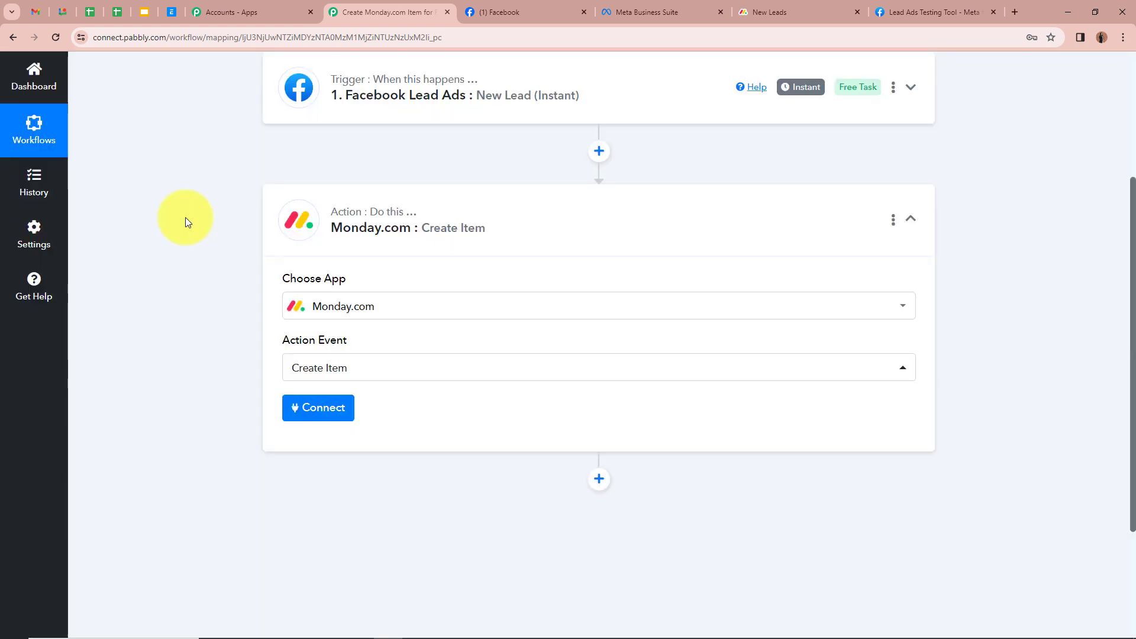
scroll(186, 218, up, 1)
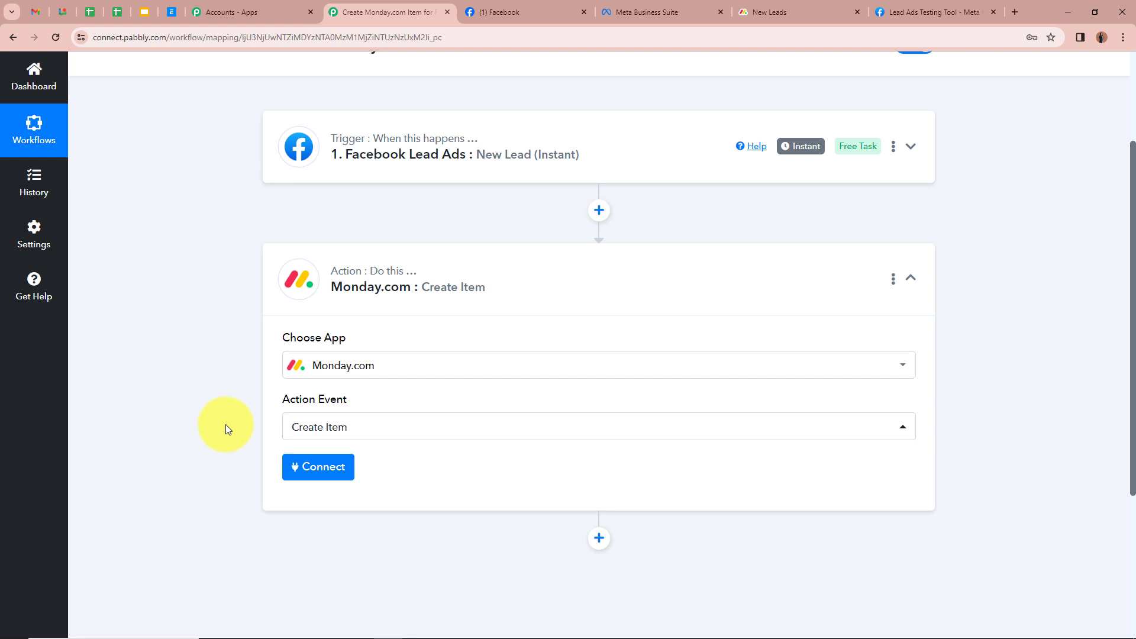
scroll(225, 424, down, 1)
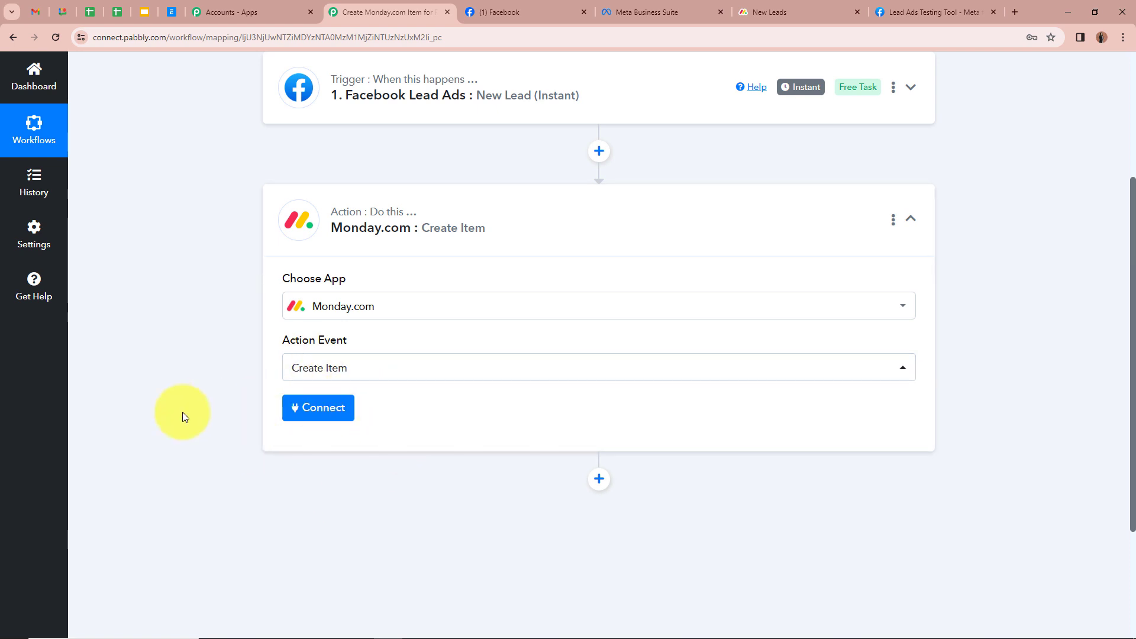
Step: Add a new Monday.com connection, read its API token instructions, and bring up the New Leads board
click(314, 412)
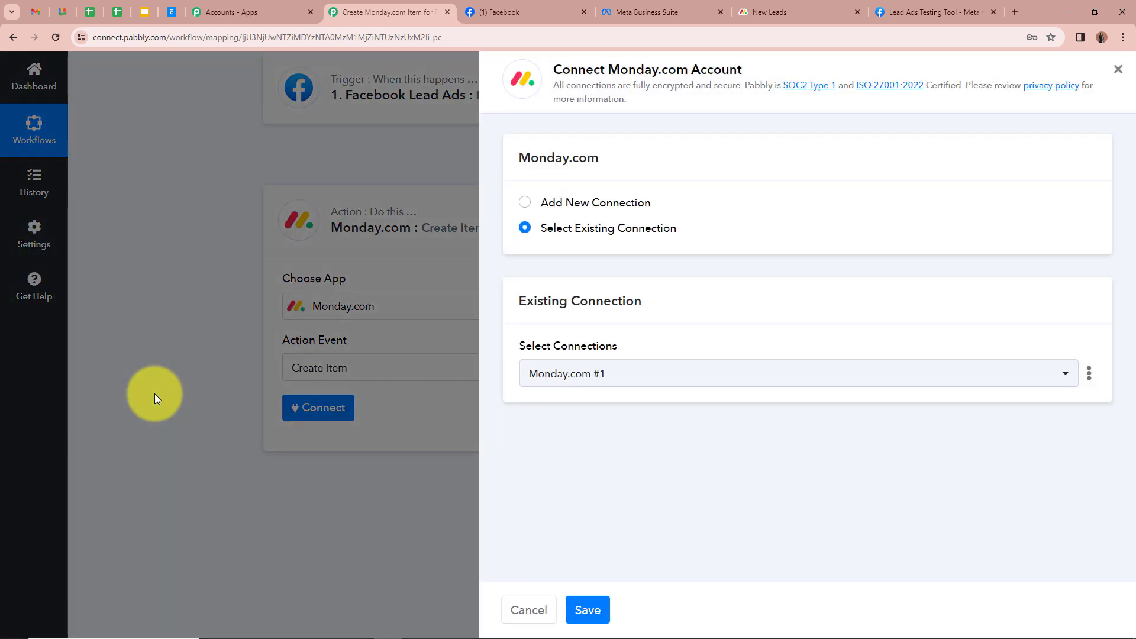
click(525, 203)
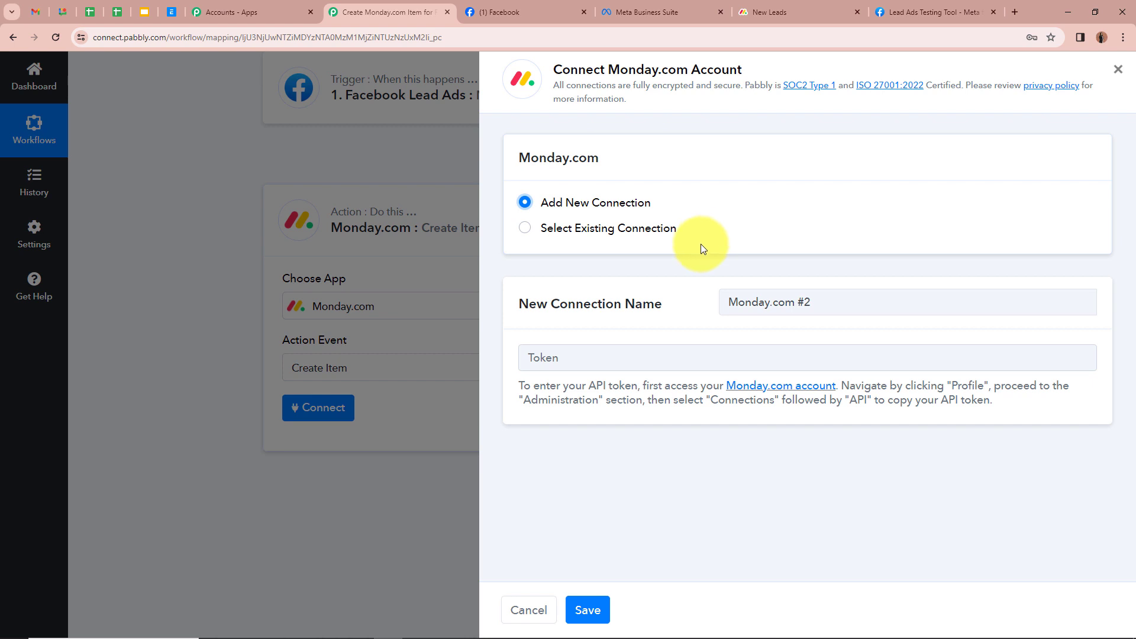
click(531, 357)
click(517, 417)
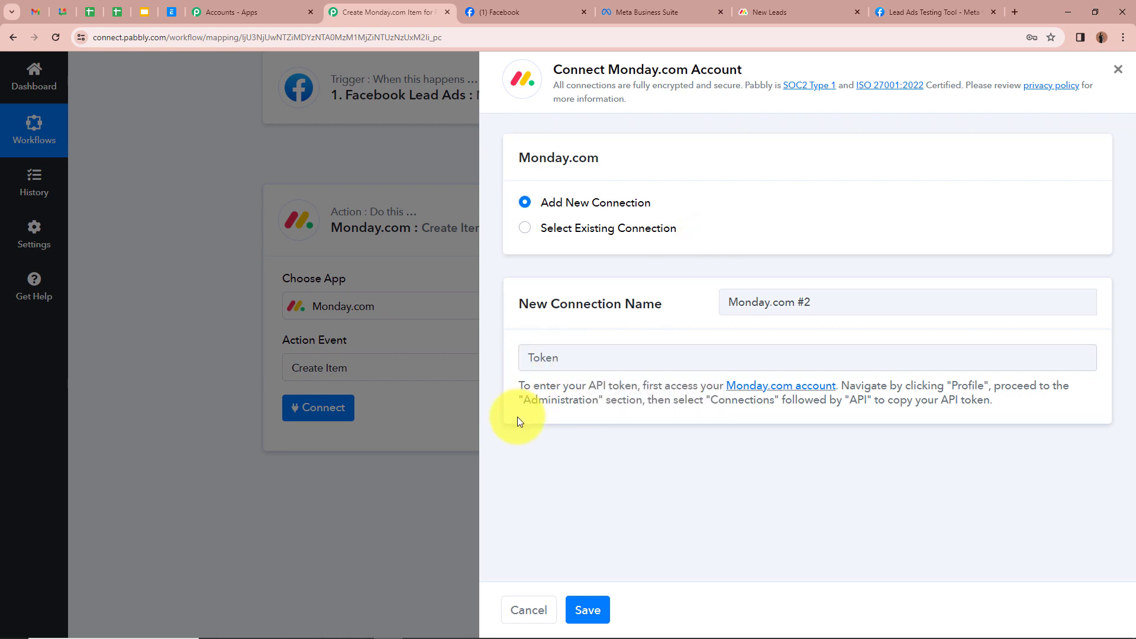
drag(520, 385, 999, 402)
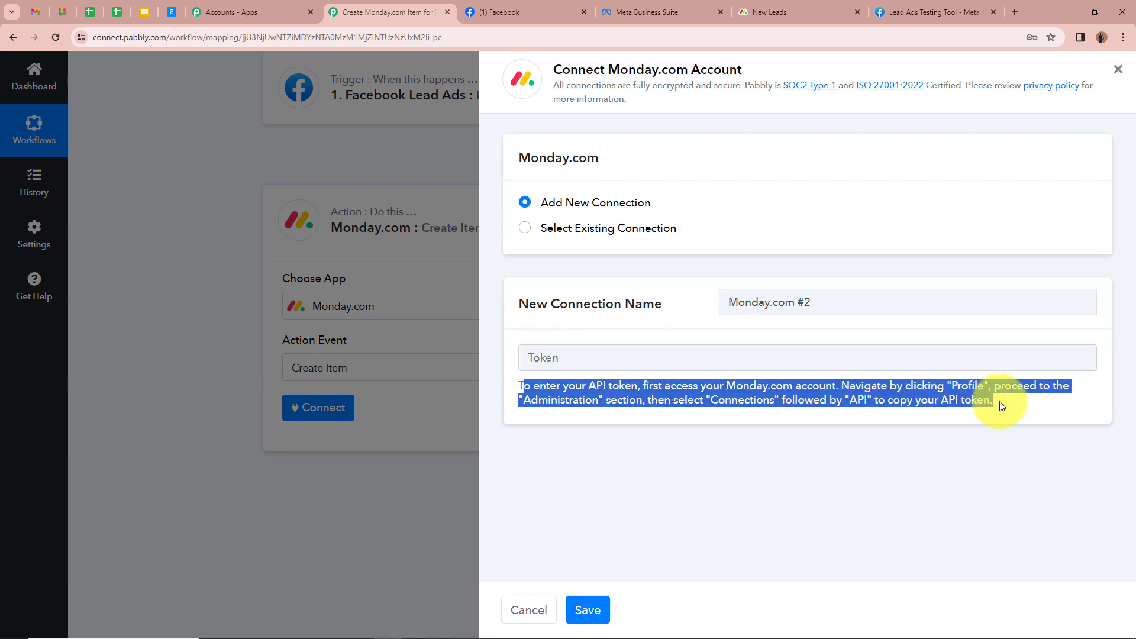
click(1001, 441)
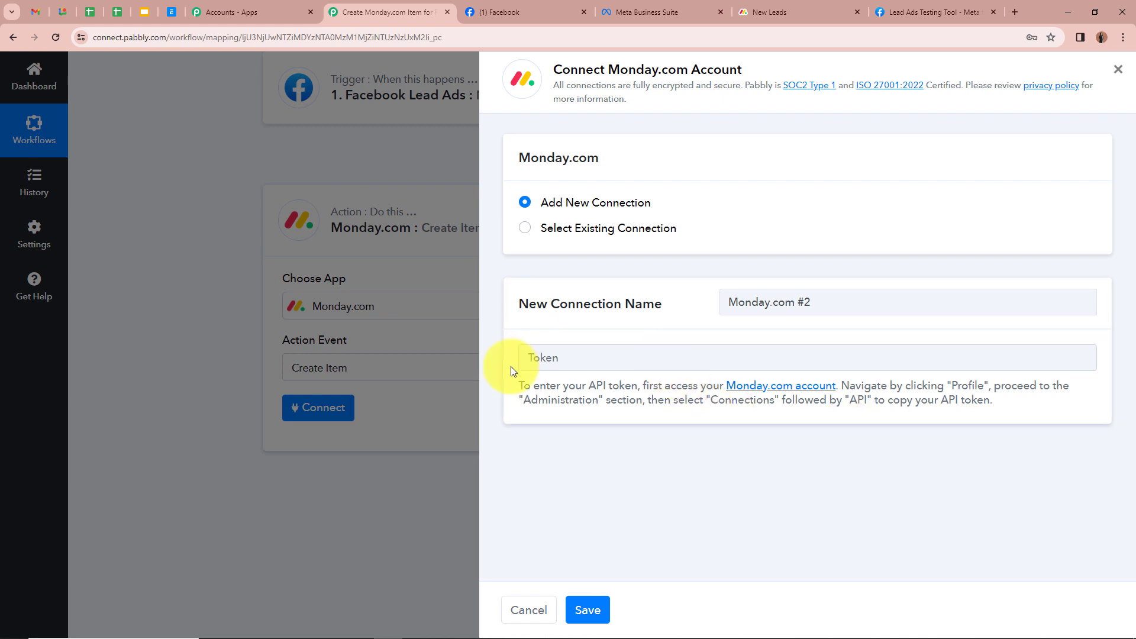
click(769, 12)
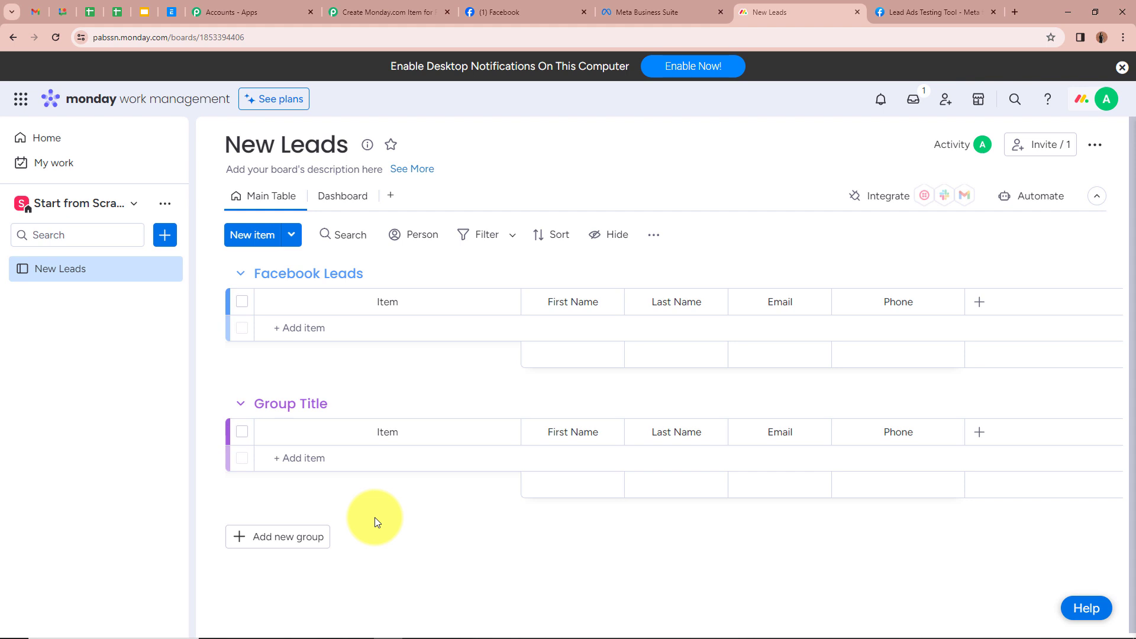
Step: Copy the personal API token from Administration > Connections > API, then return to Pabbly's Token field
click(1107, 99)
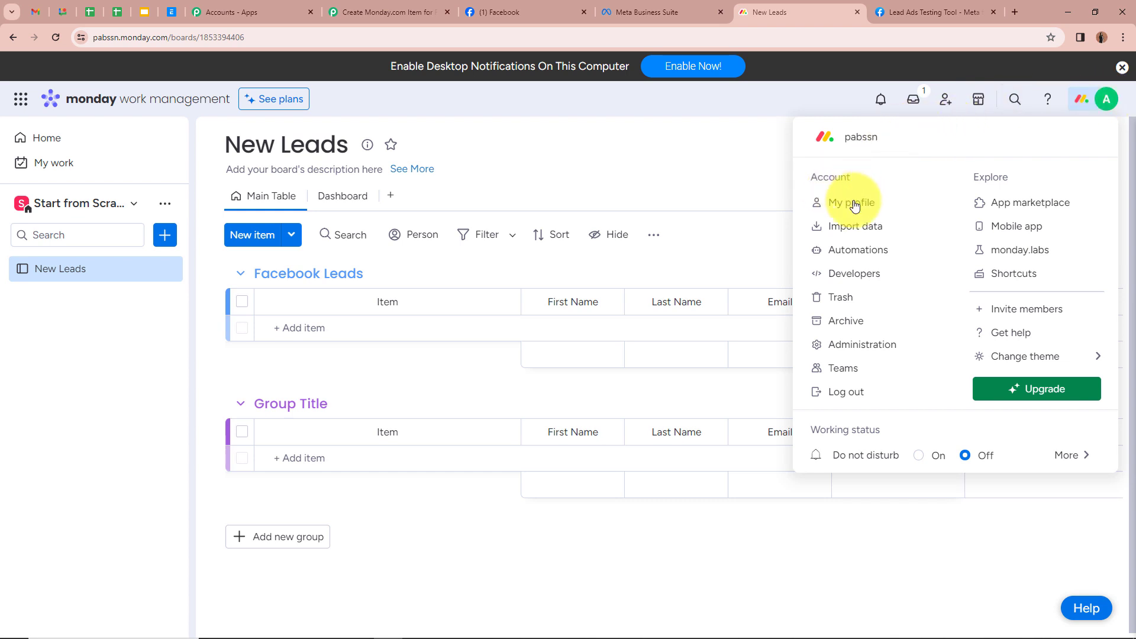
click(862, 344)
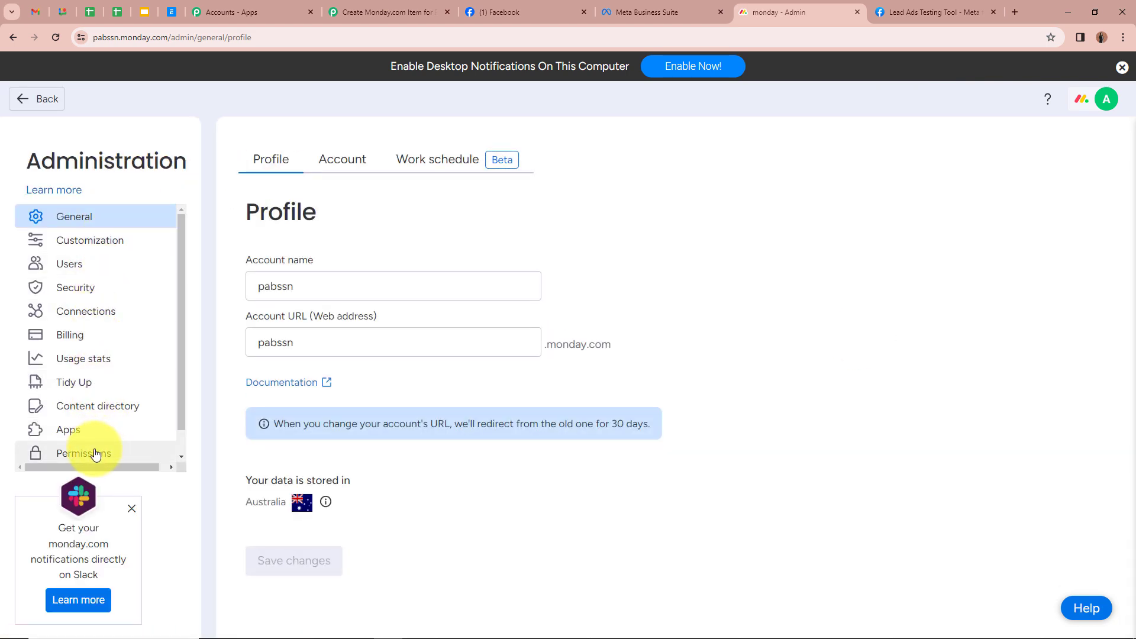
click(105, 321)
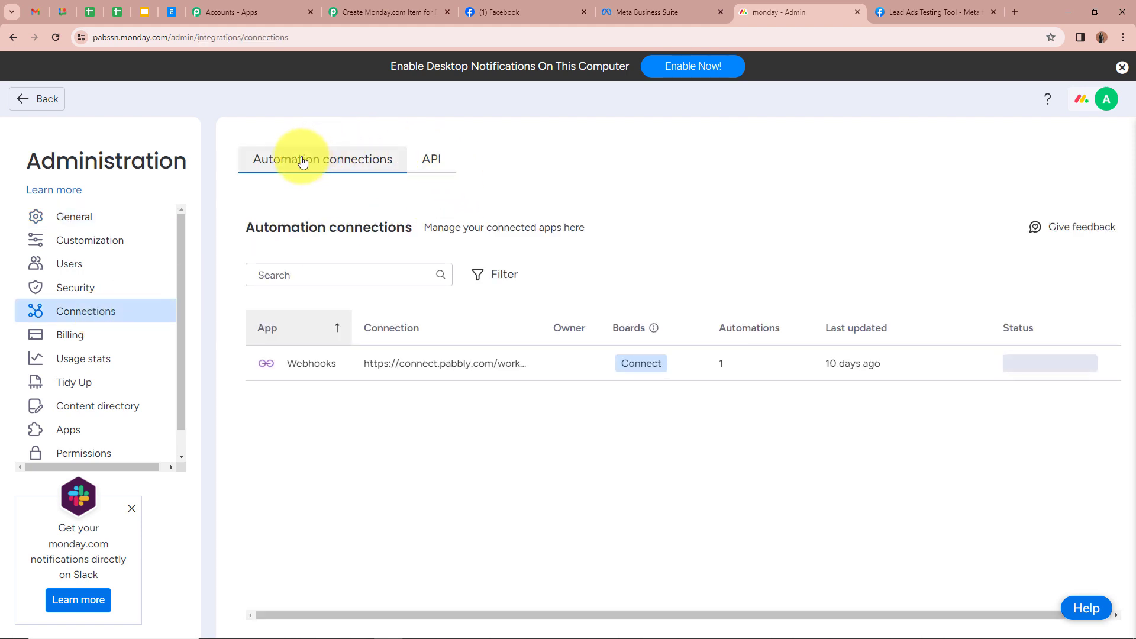
click(440, 164)
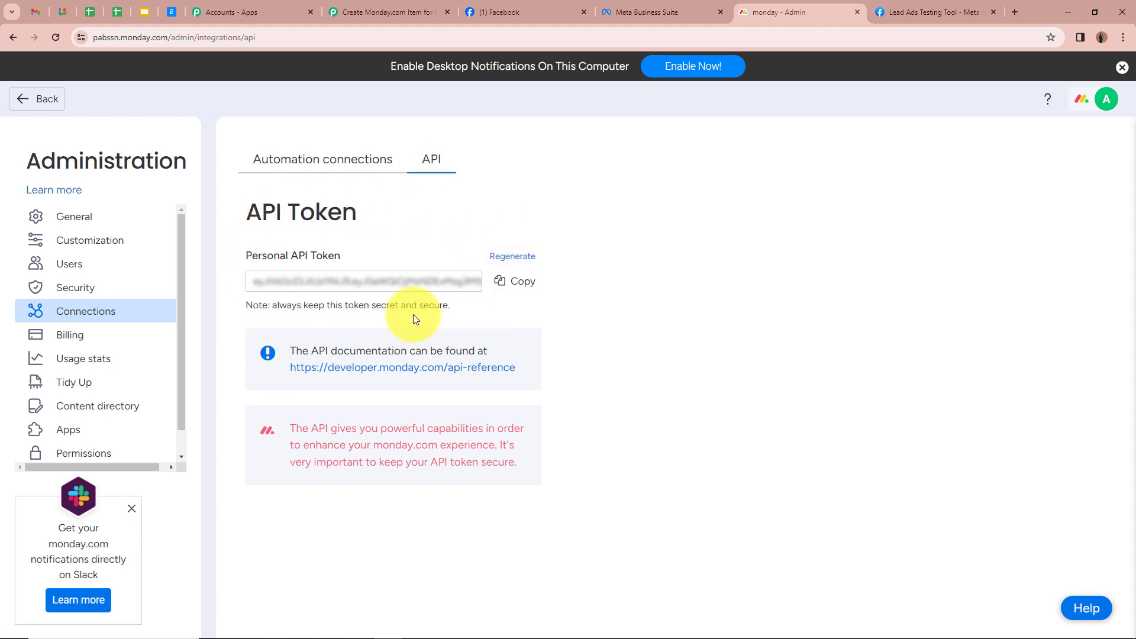
click(516, 283)
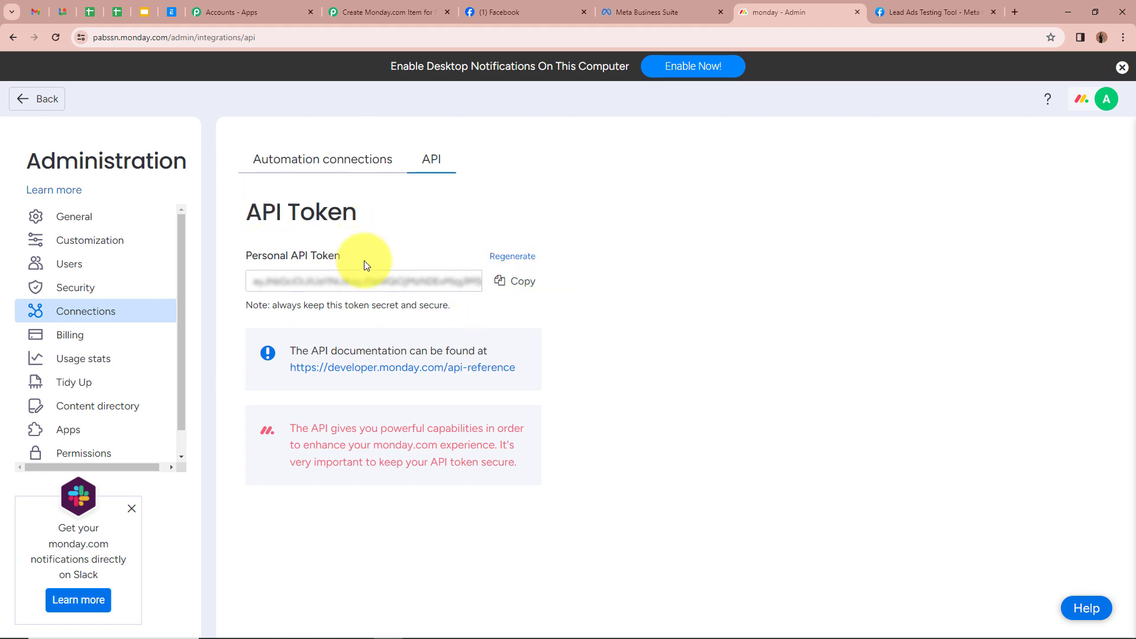
click(384, 12)
click(650, 357)
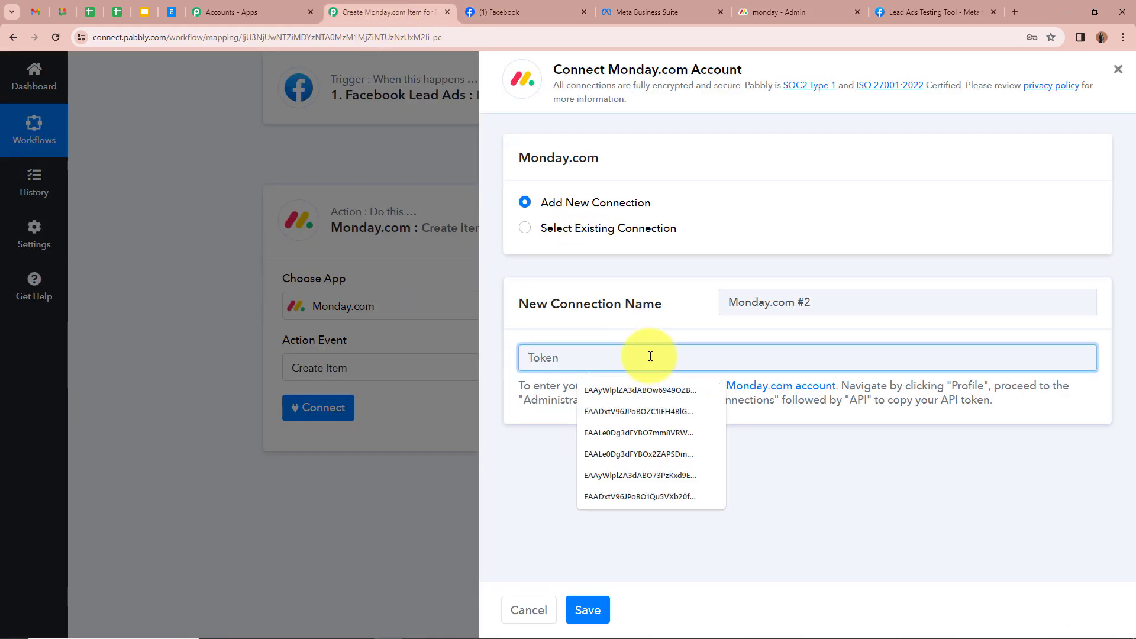
Step: Paste the Monday.com API token and save the new connection
key(ctrl+v)
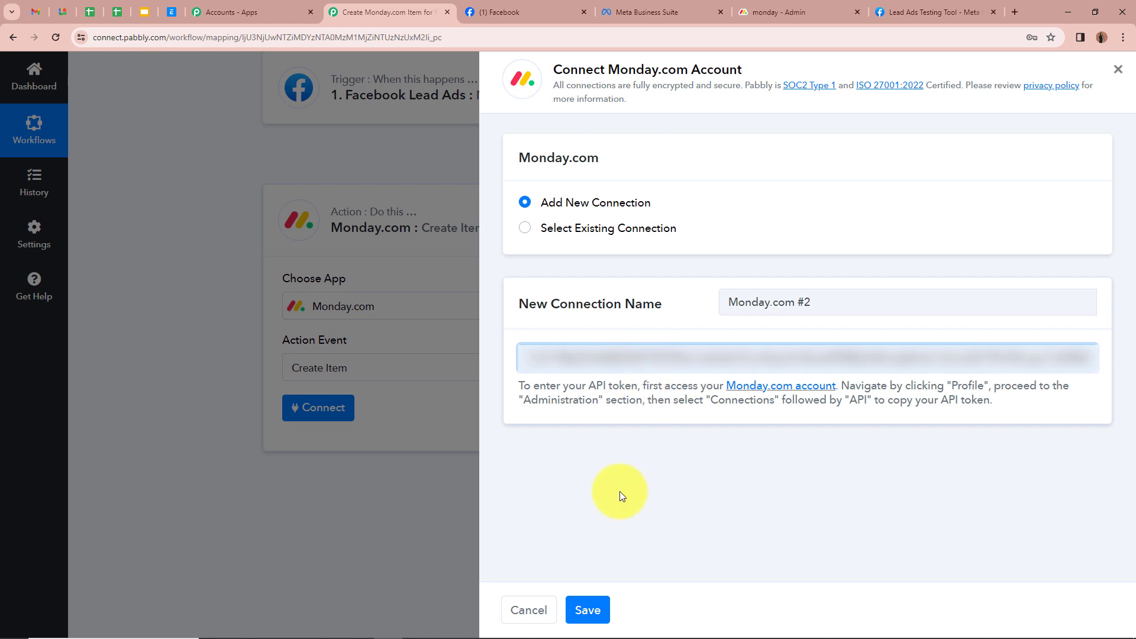
click(598, 613)
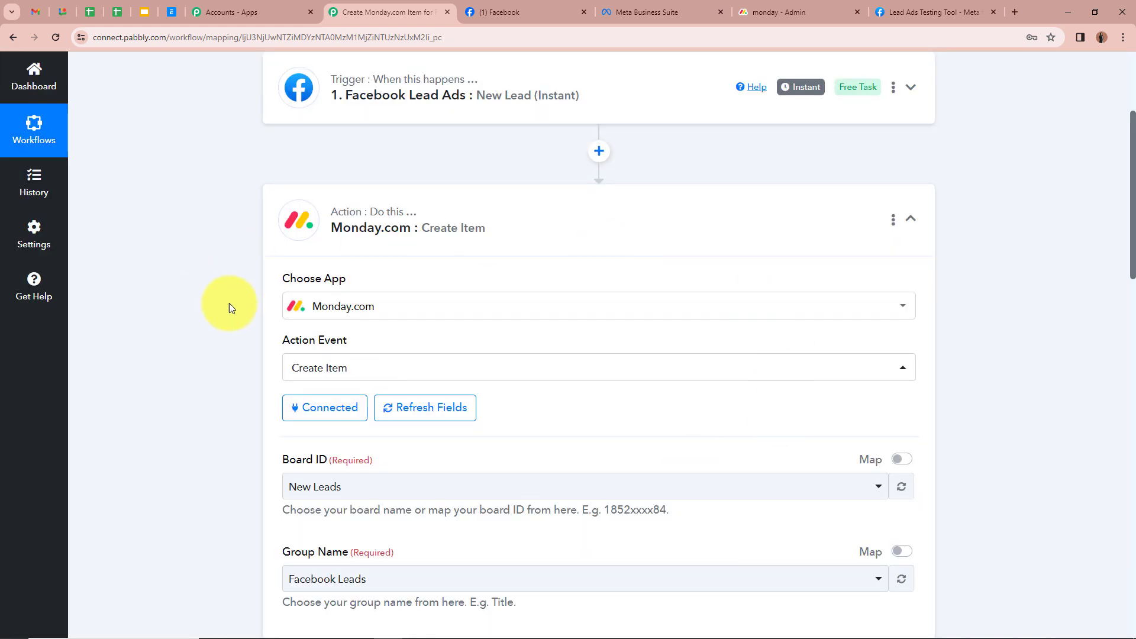
scroll(236, 272, down, 4)
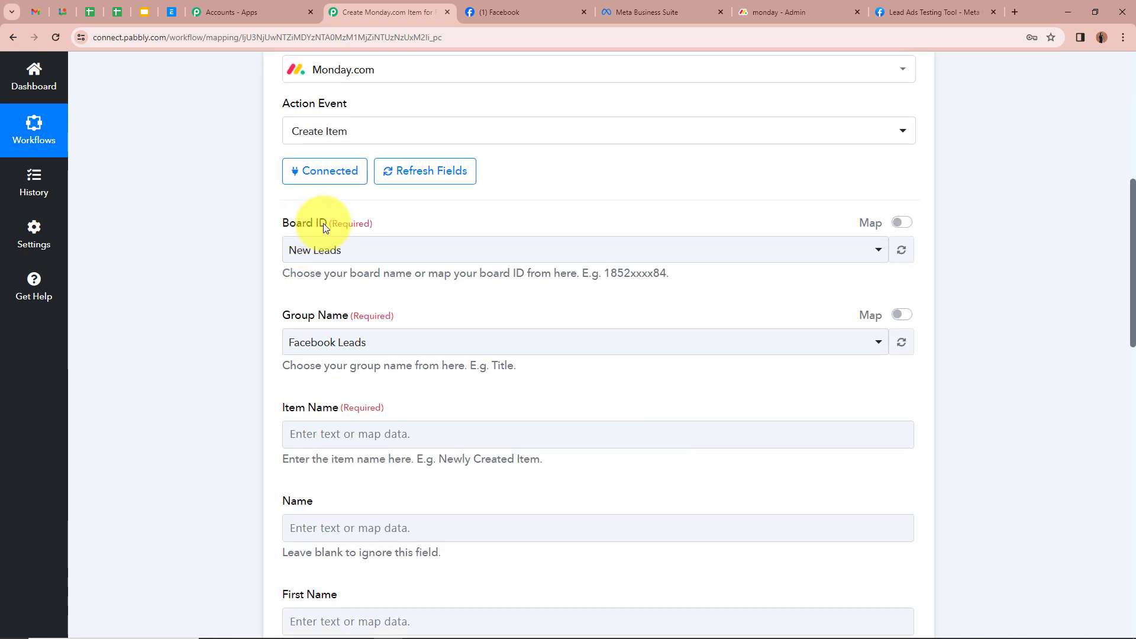
Step: Set Board ID to New Leads after checking the board in monday.com
click(806, 12)
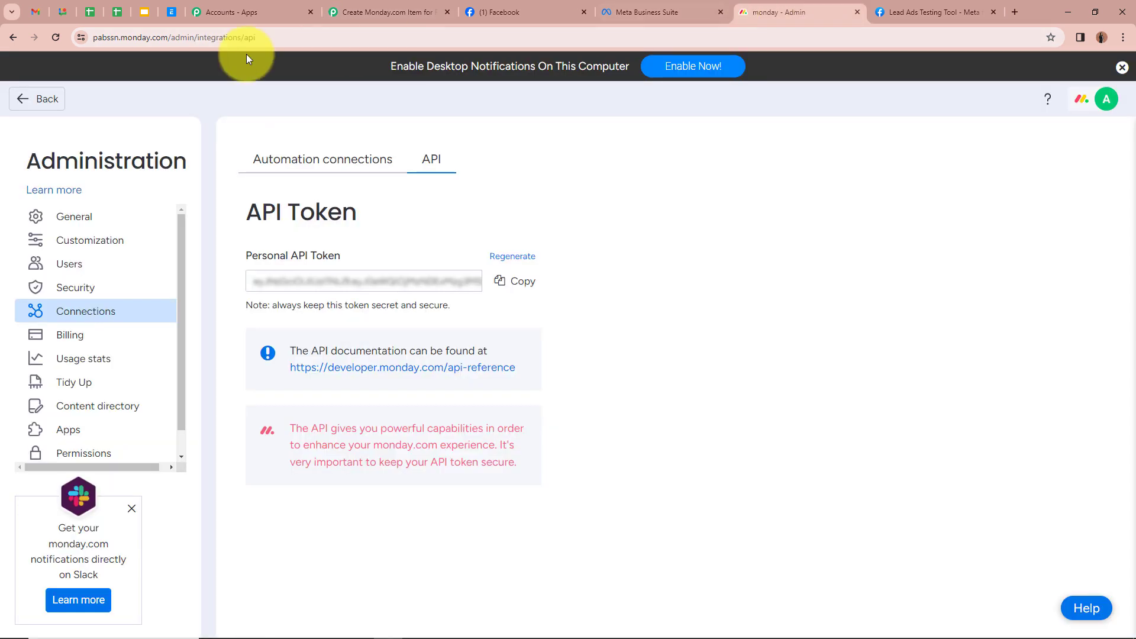
click(34, 100)
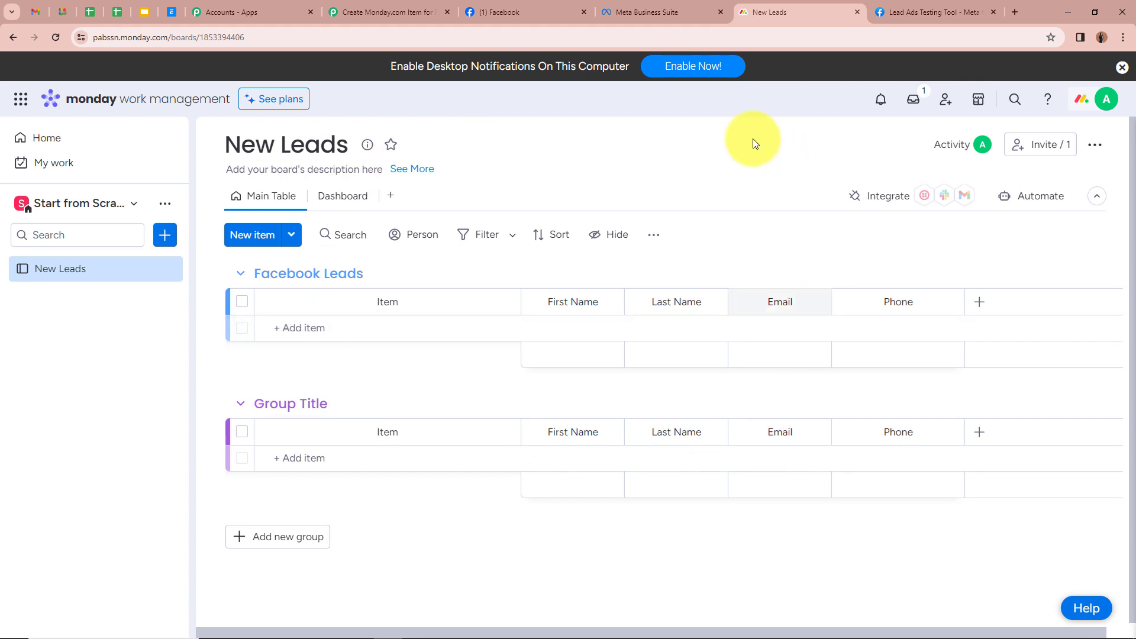
click(406, 12)
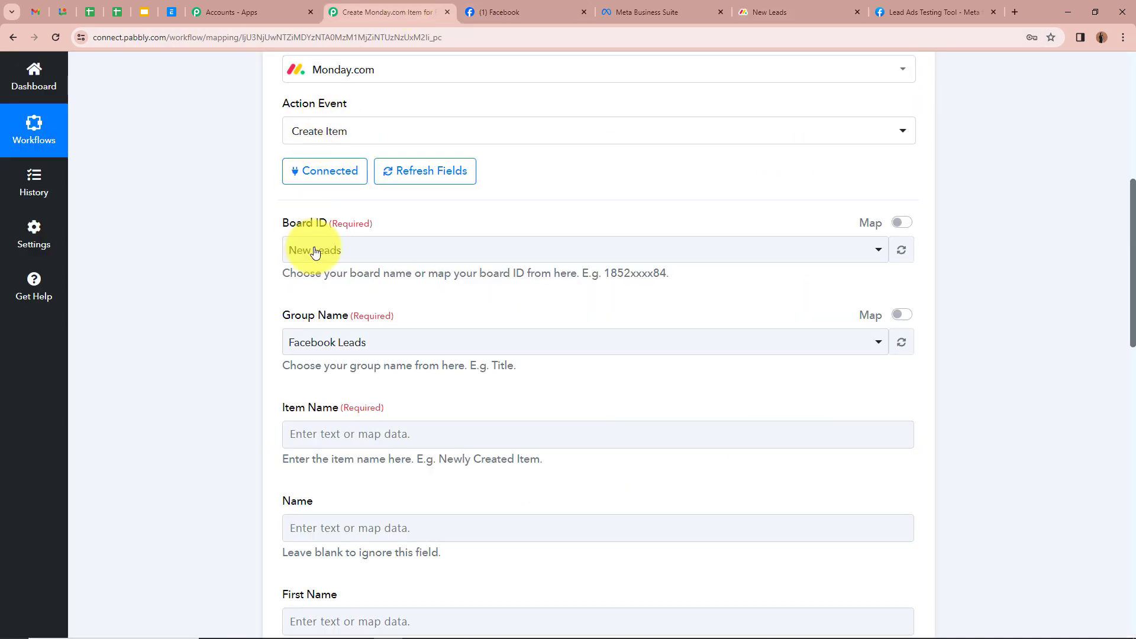
click(345, 247)
click(349, 319)
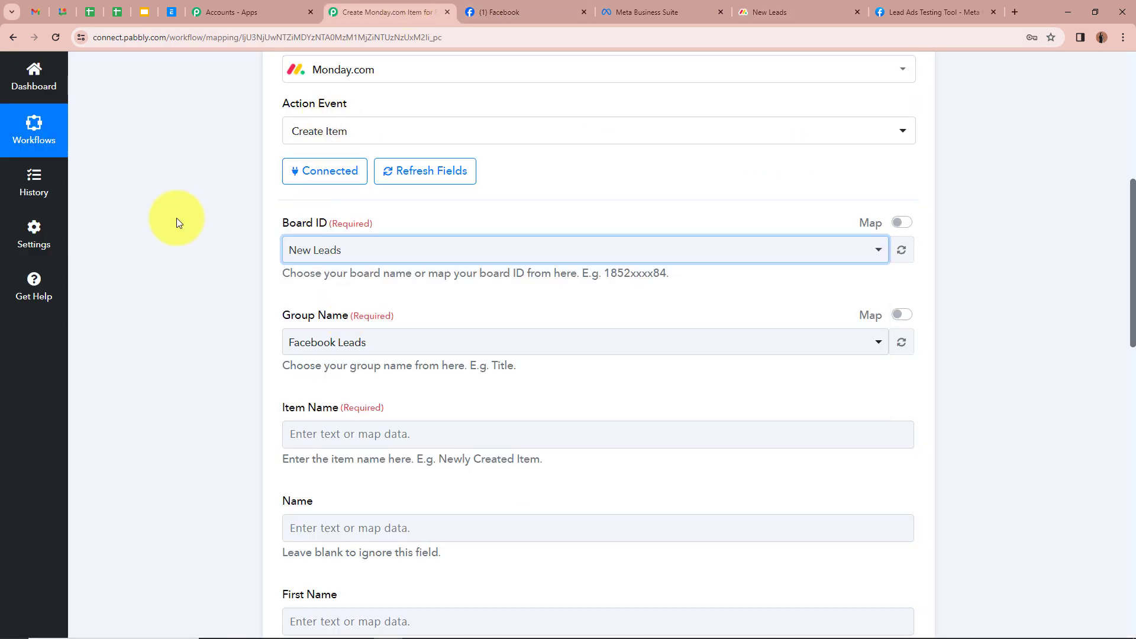
scroll(177, 218, down, 1)
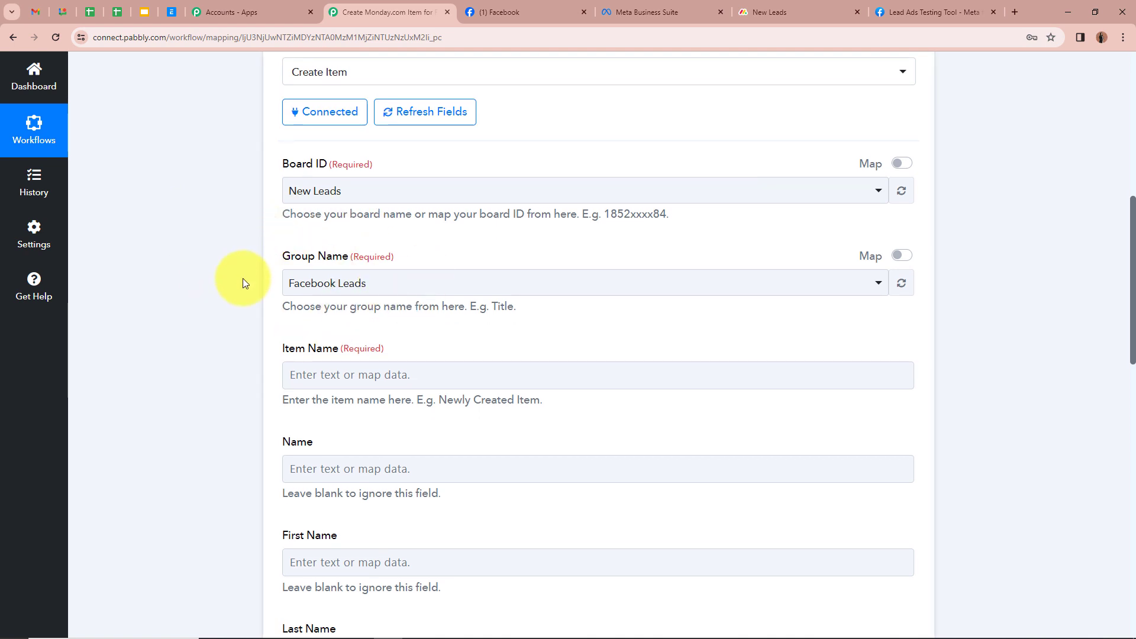
Step: Confirm Facebook Leads as the Group Name after checking the board's groups
click(749, 21)
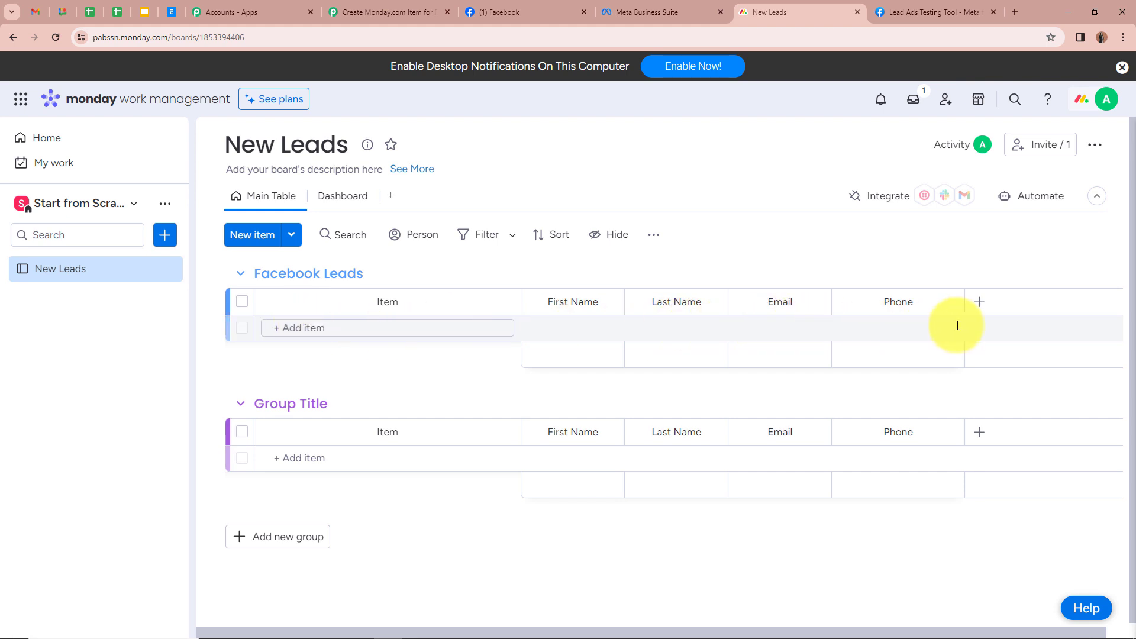
click(389, 13)
click(477, 285)
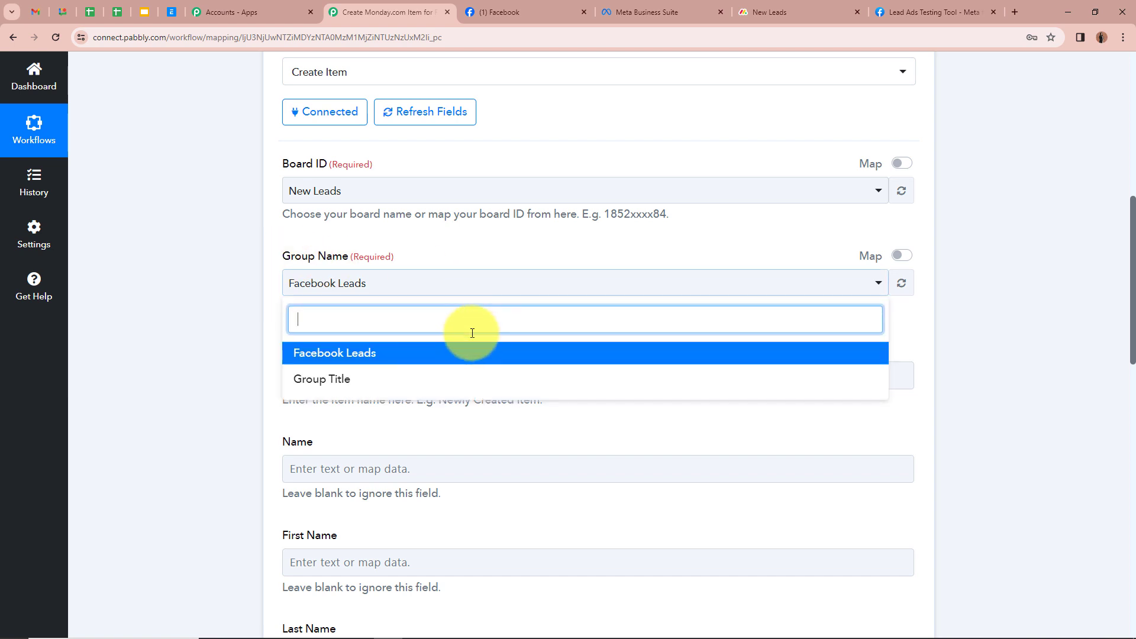
click(465, 353)
scroll(233, 272, down, 2)
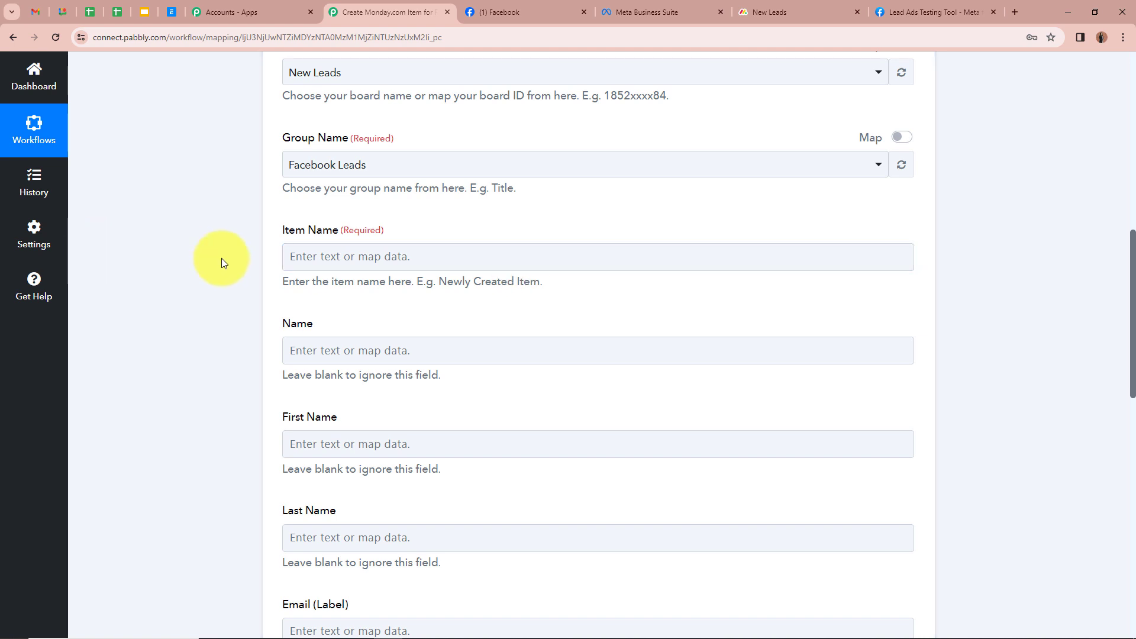
Step: Map Res3 Form Id from Facebook Lead Ads: New Lead (Instant) into Item Name
click(324, 258)
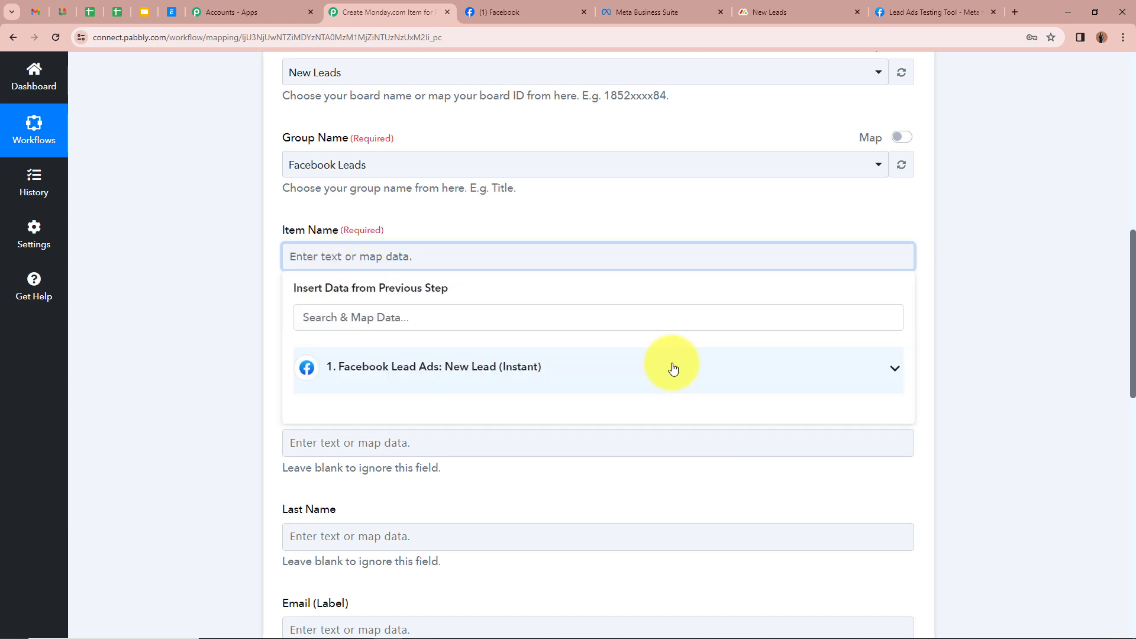
click(896, 371)
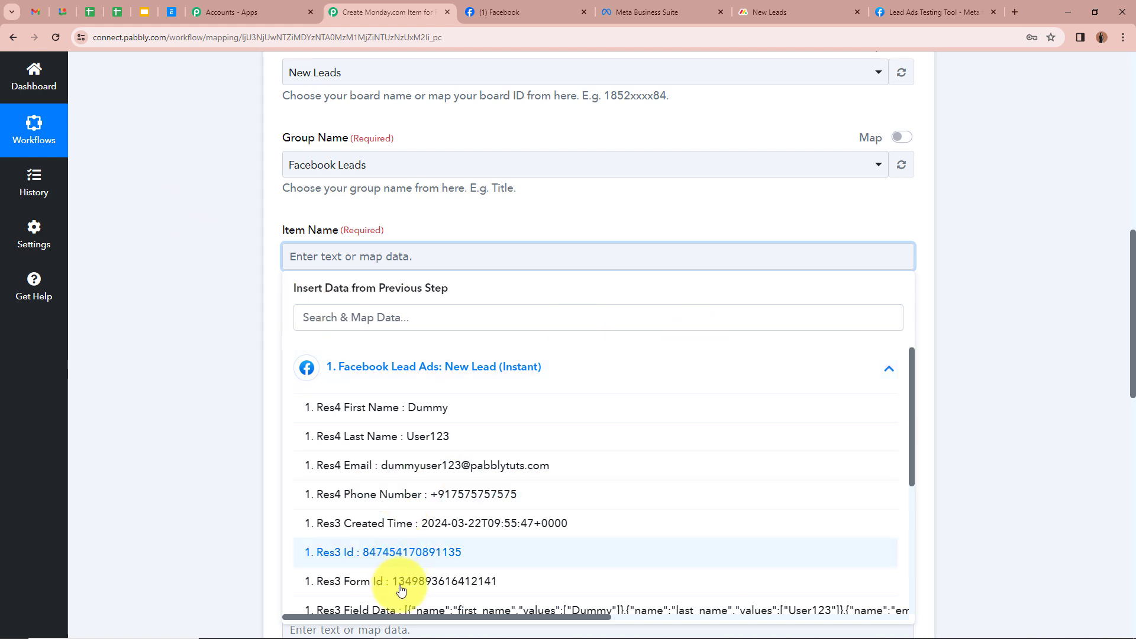
scroll(436, 458, down, 4)
scroll(436, 460, up, 4)
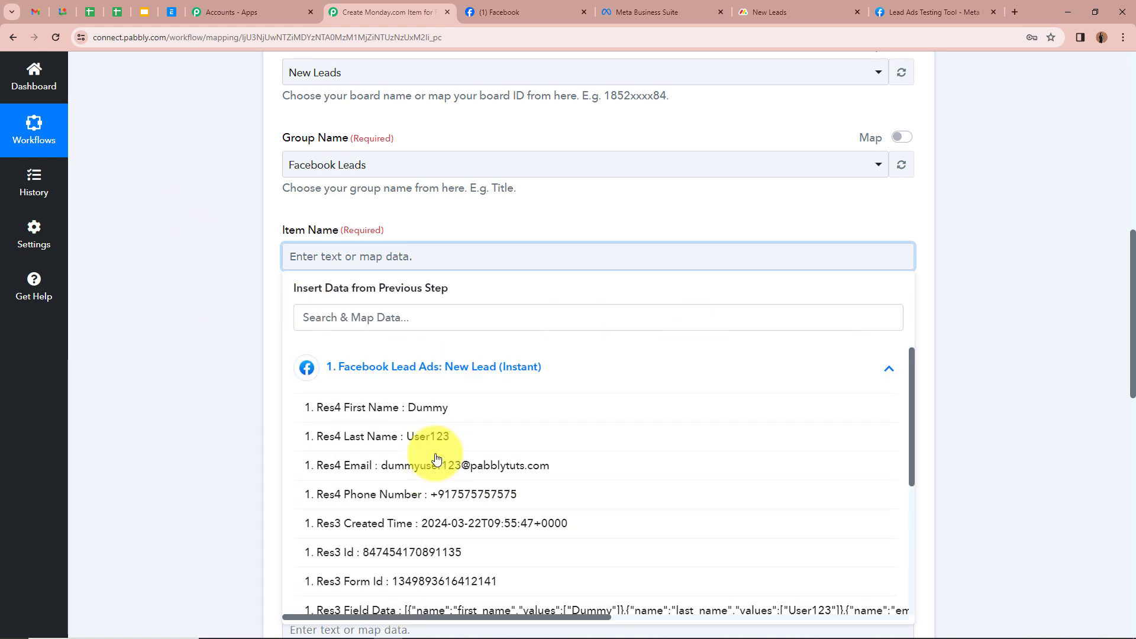
scroll(406, 456, down, 4)
scroll(379, 456, up, 4)
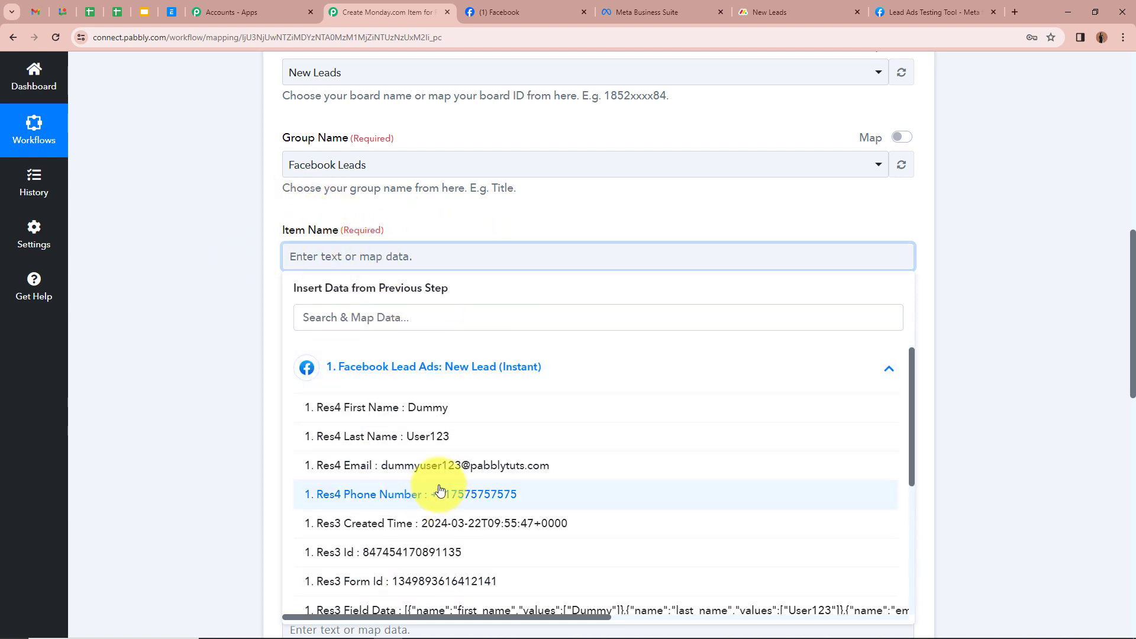
scroll(367, 482, down, 4)
scroll(208, 449, down, 2)
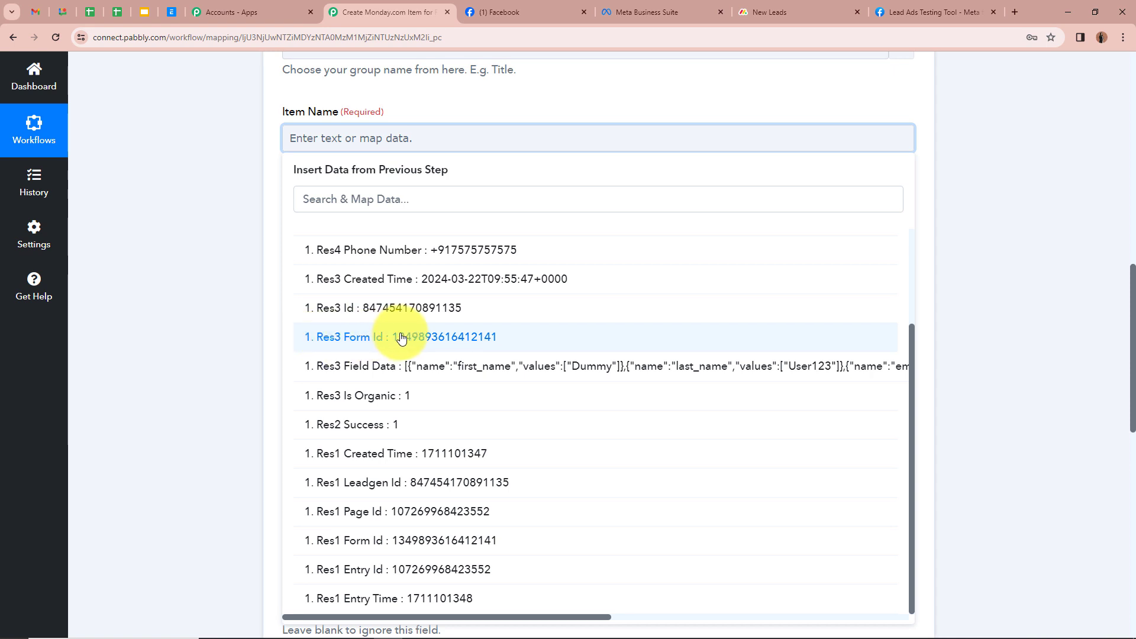
click(500, 337)
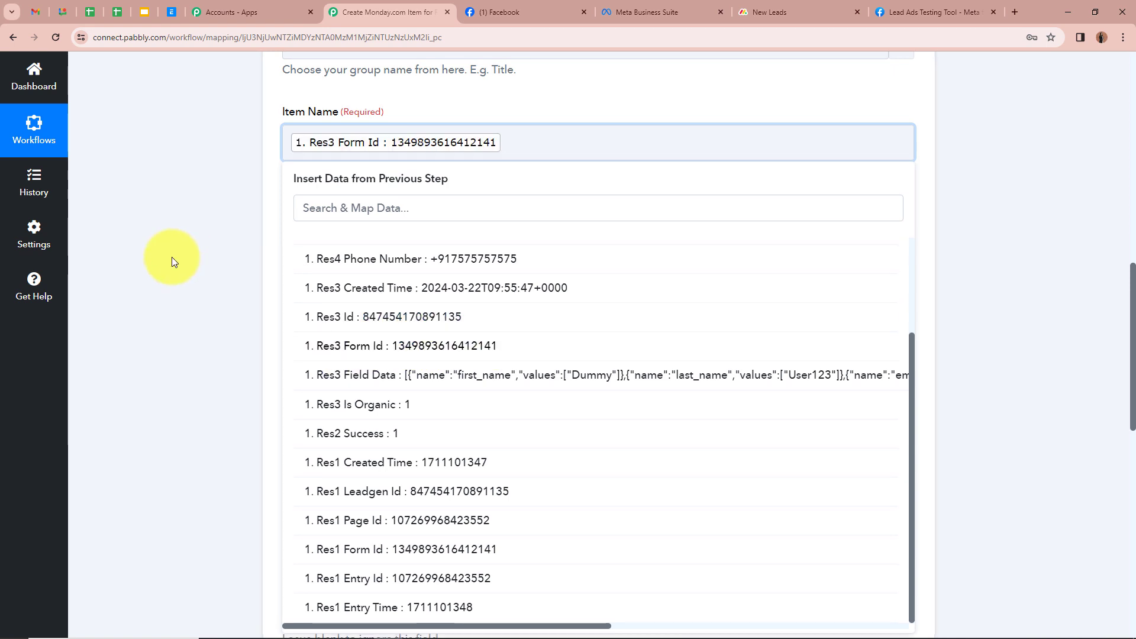
click(171, 256)
scroll(171, 257, up, 3)
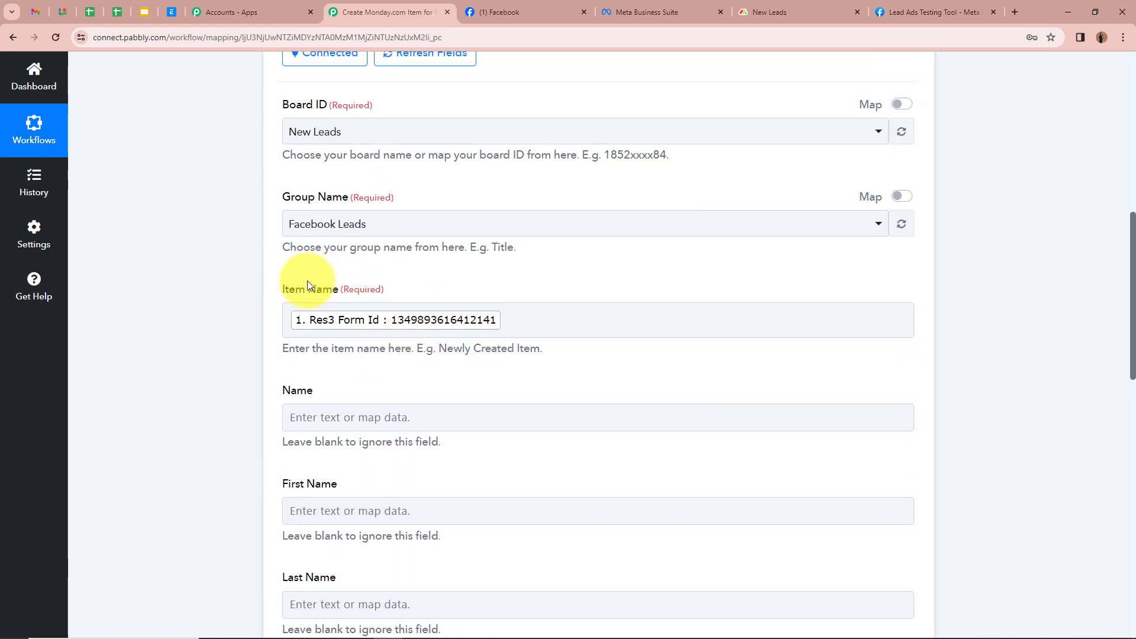
click(379, 310)
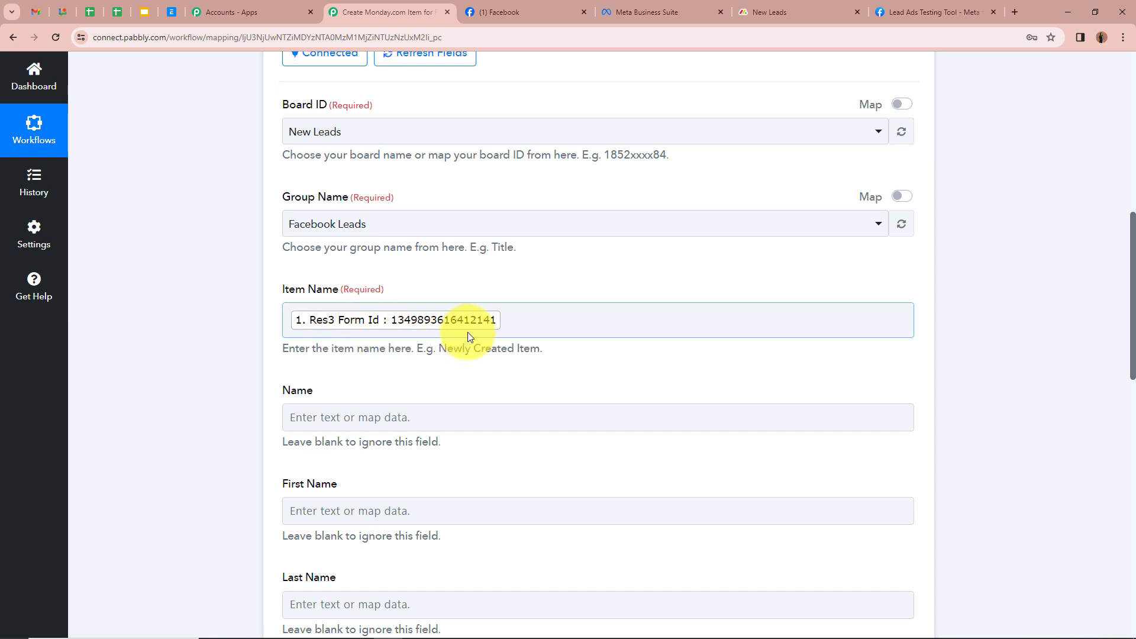
click(364, 275)
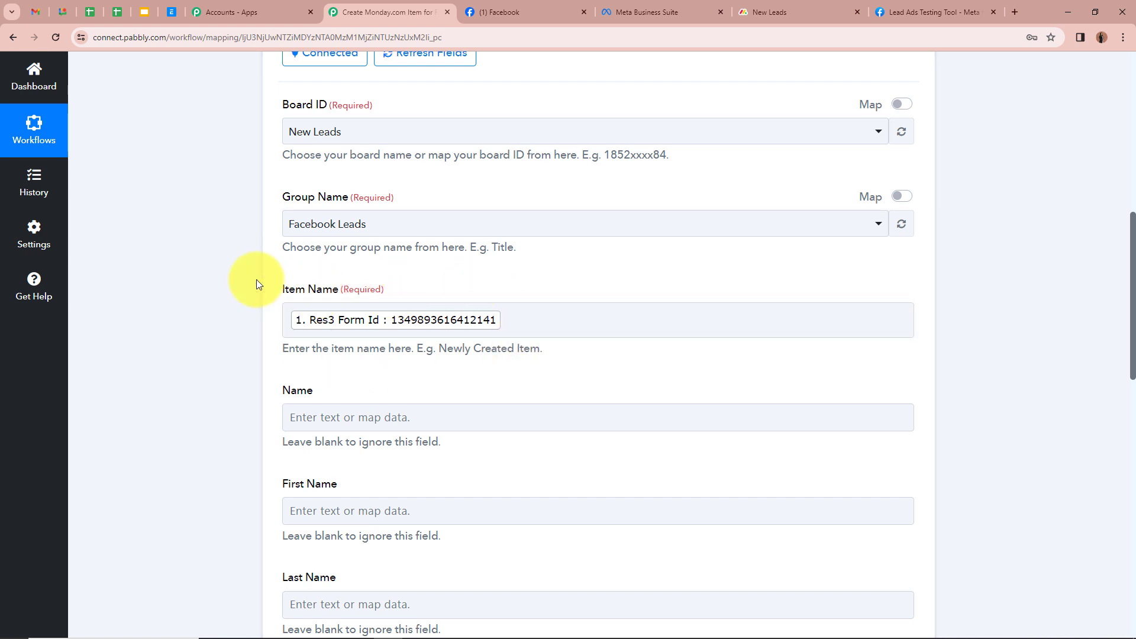
scroll(257, 279, up, 10)
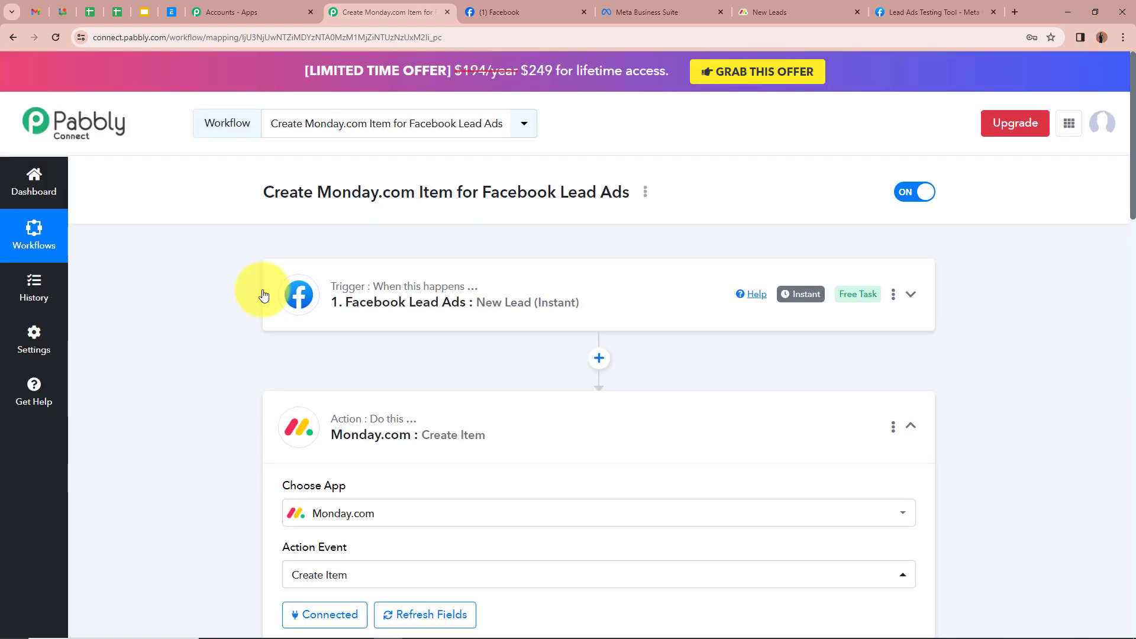
scroll(244, 335, down, 10)
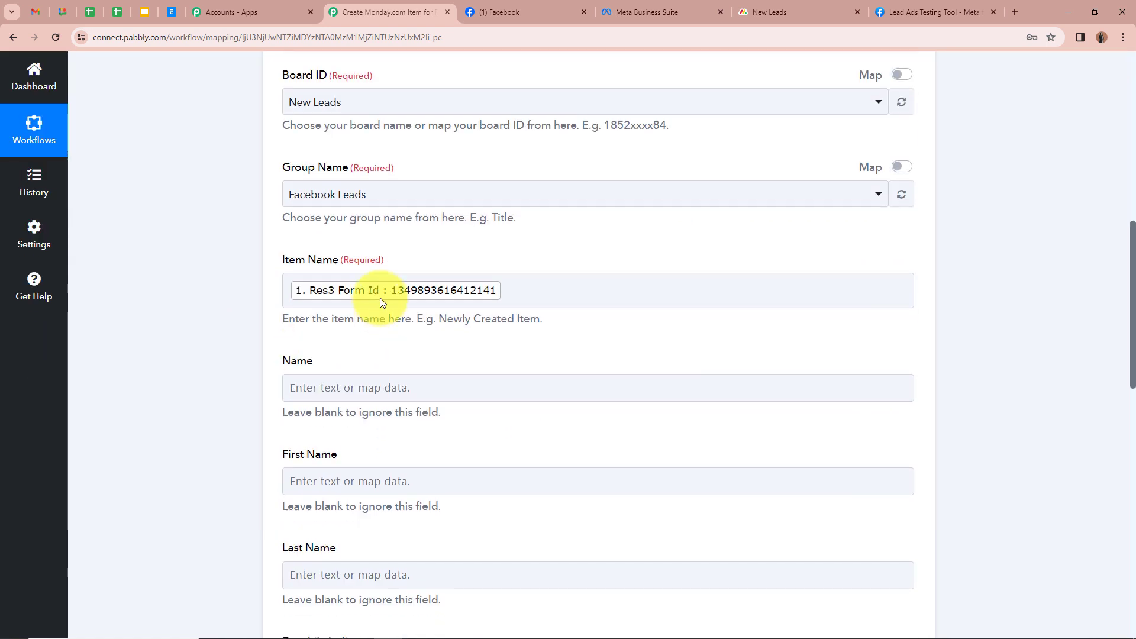
scroll(203, 315, down, 2)
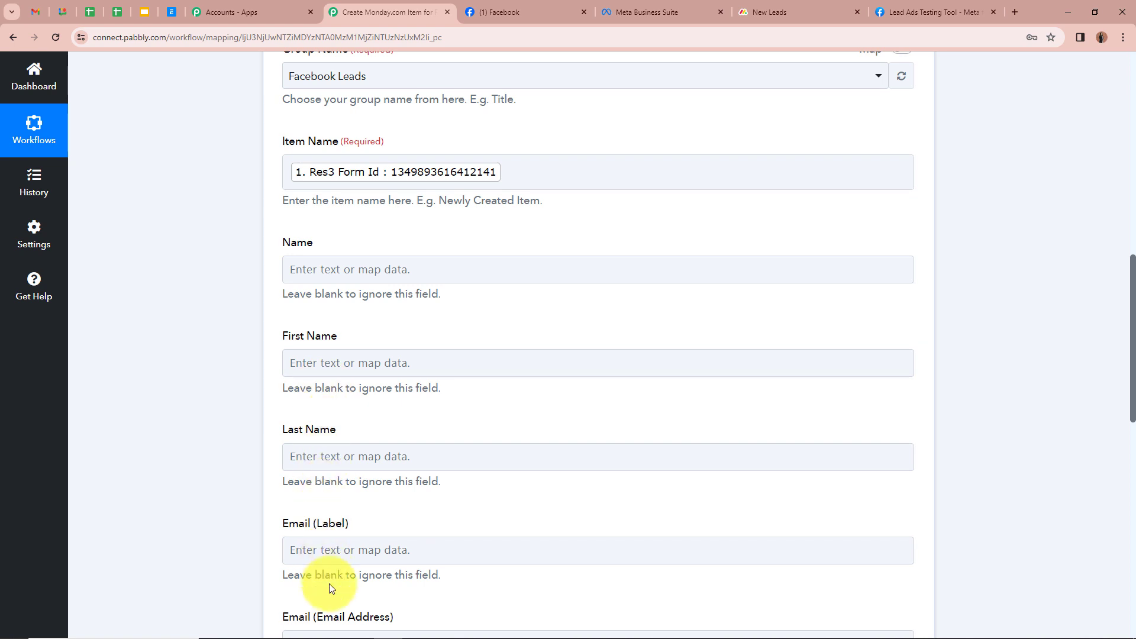
Step: Fill Name with the lead's Res4 First Name followed by Res4 Last Name
click(328, 269)
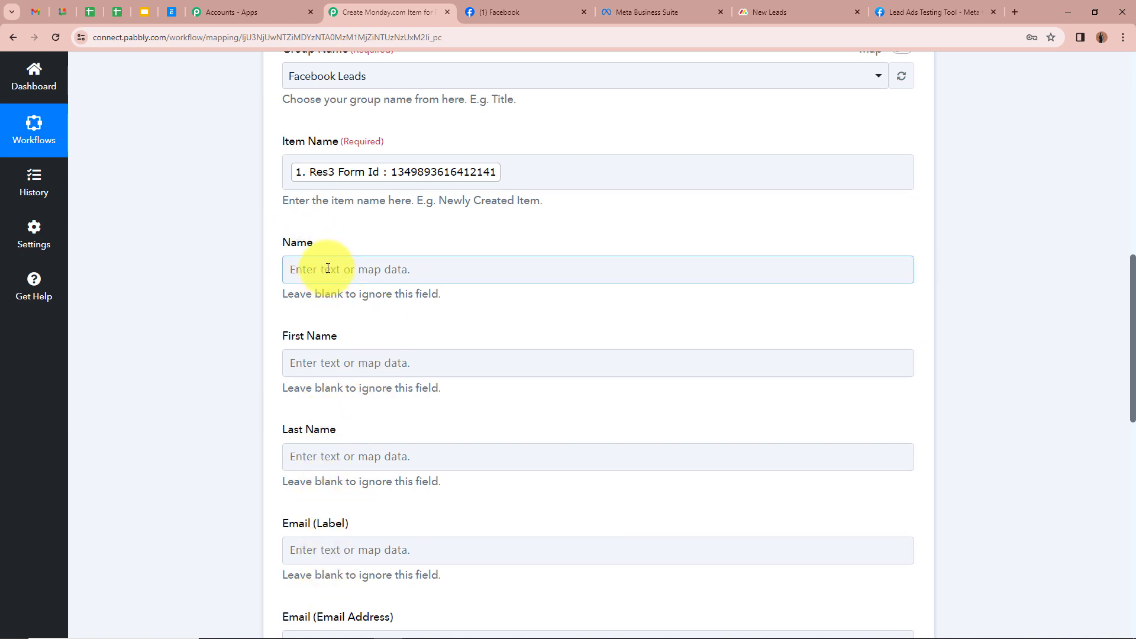
click(327, 268)
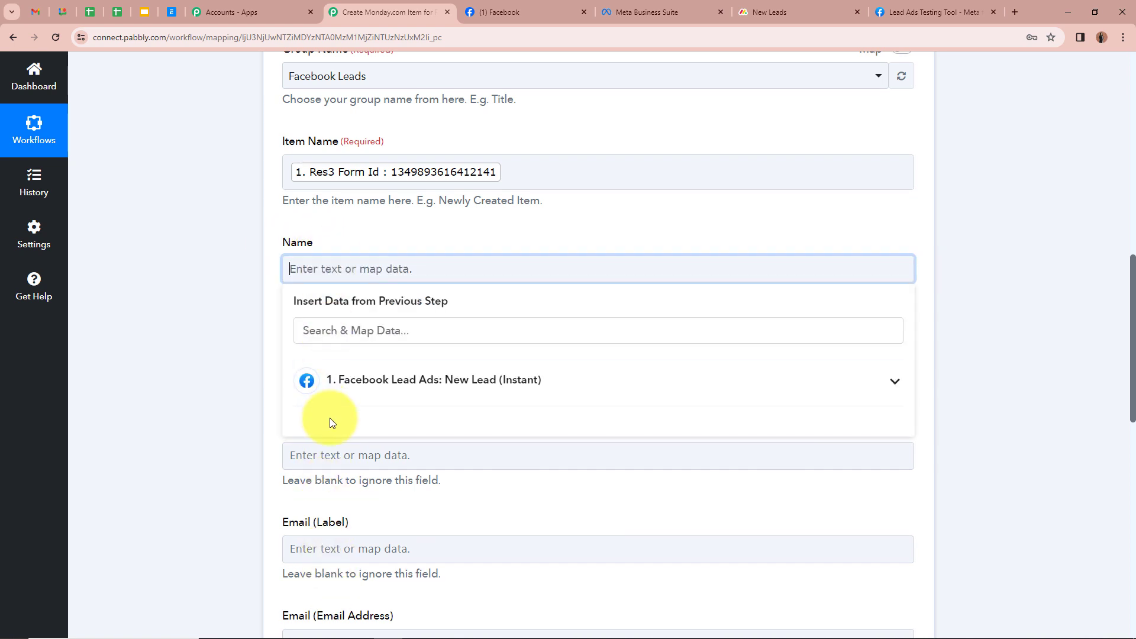
click(892, 382)
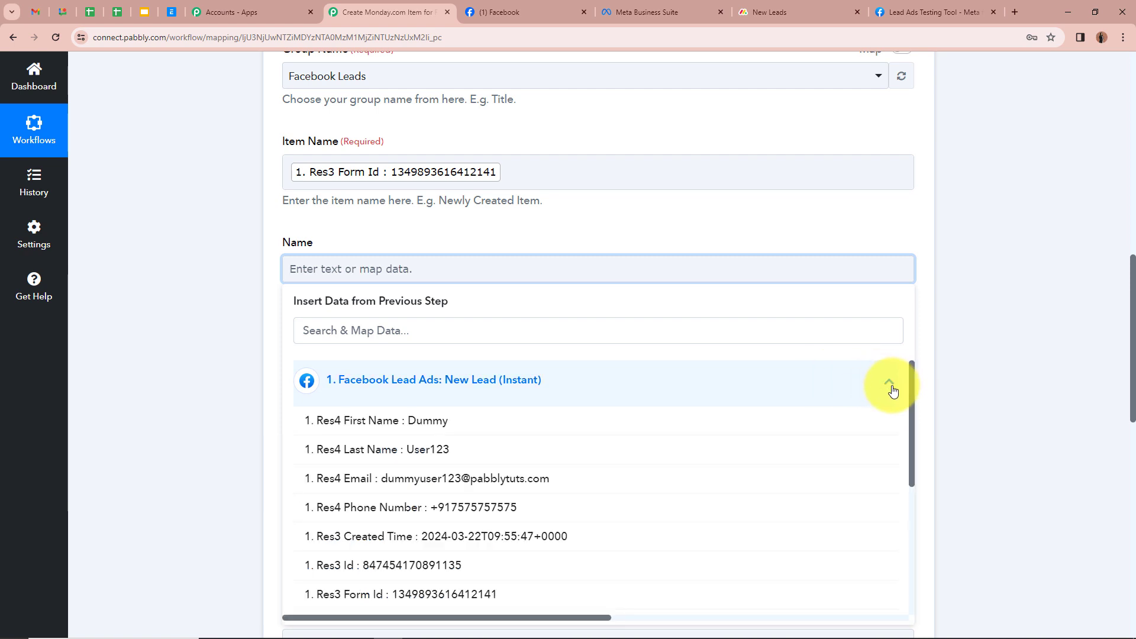
click(438, 426)
click(439, 459)
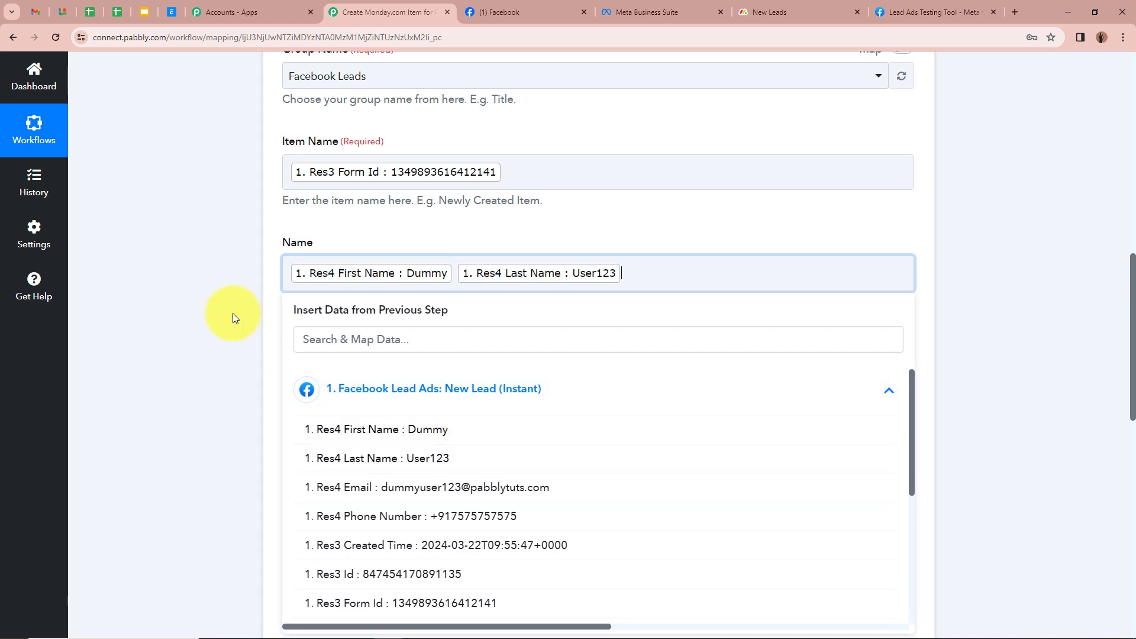
click(233, 313)
scroll(231, 312, down, 2)
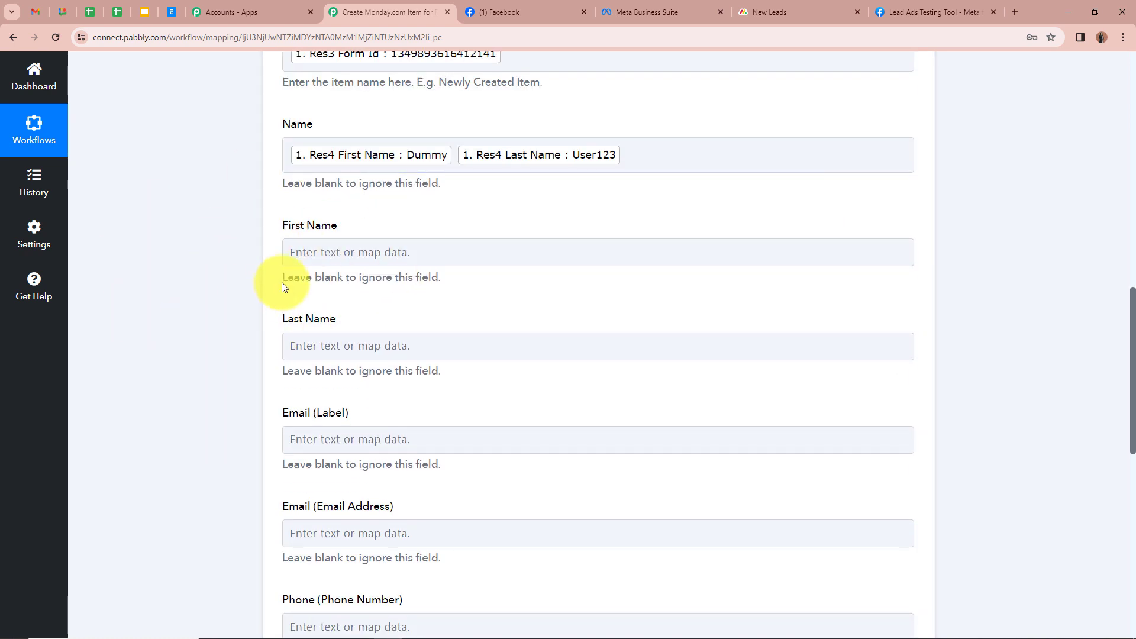
Step: Map the lead's Res4 First Name into the First Name field
click(344, 252)
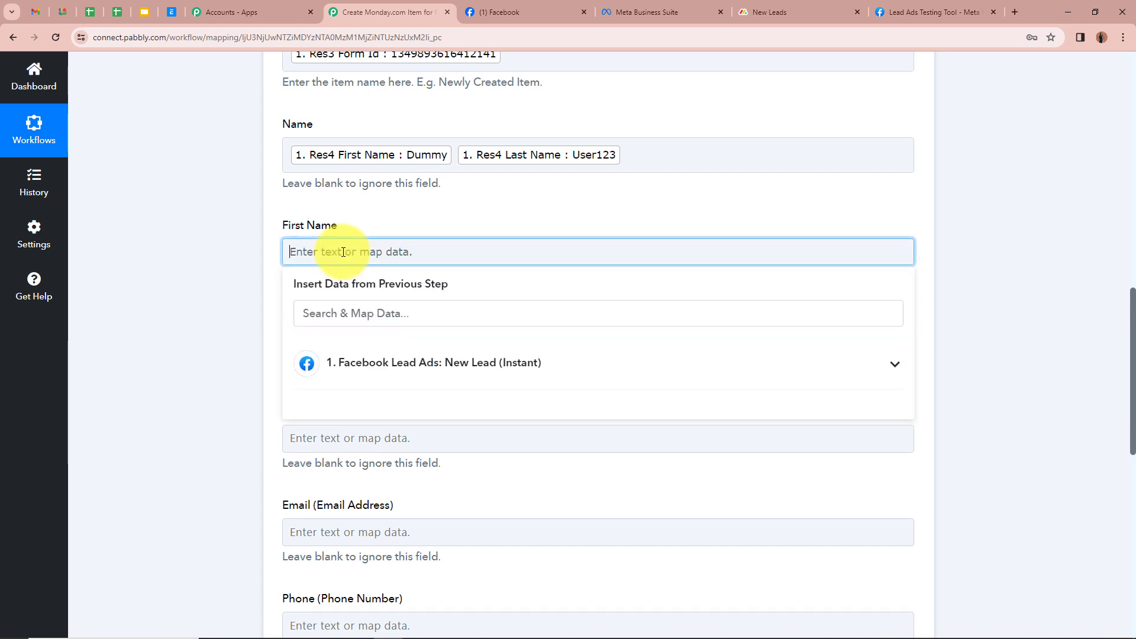
click(568, 365)
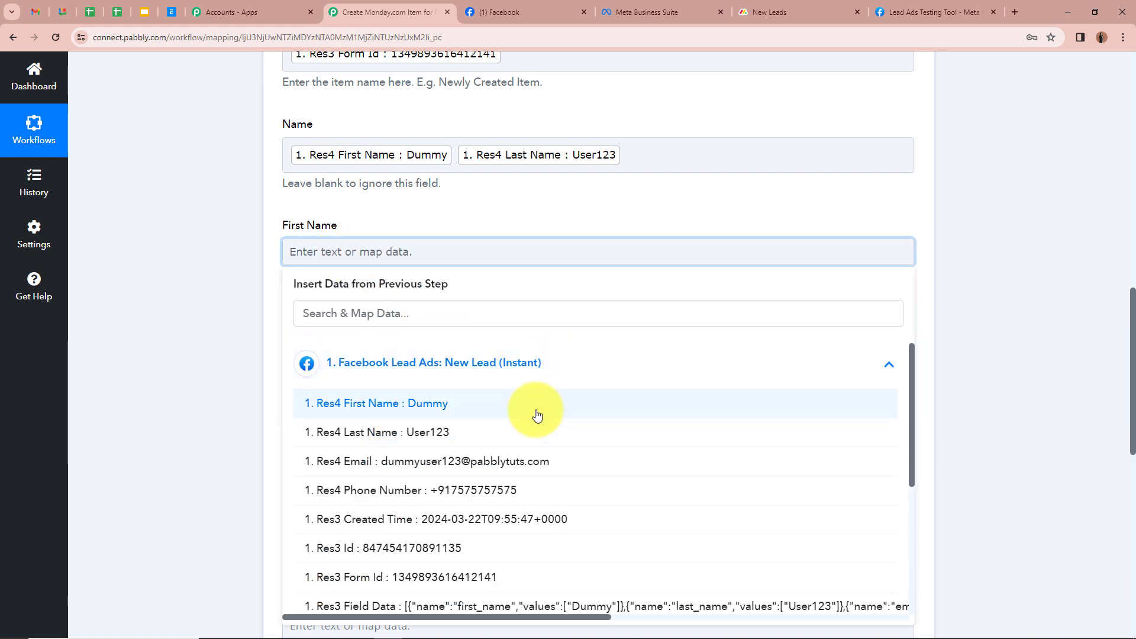
click(536, 408)
click(178, 231)
scroll(179, 232, down, 1)
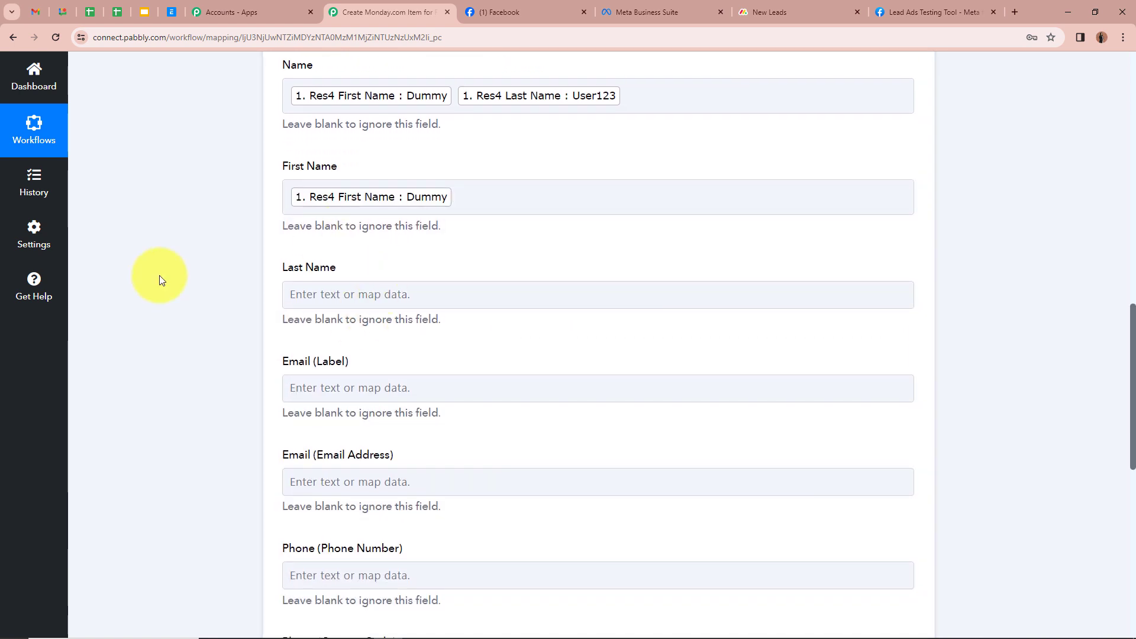
Step: Map the lead's Res4 Last Name into the Last Name field
click(371, 298)
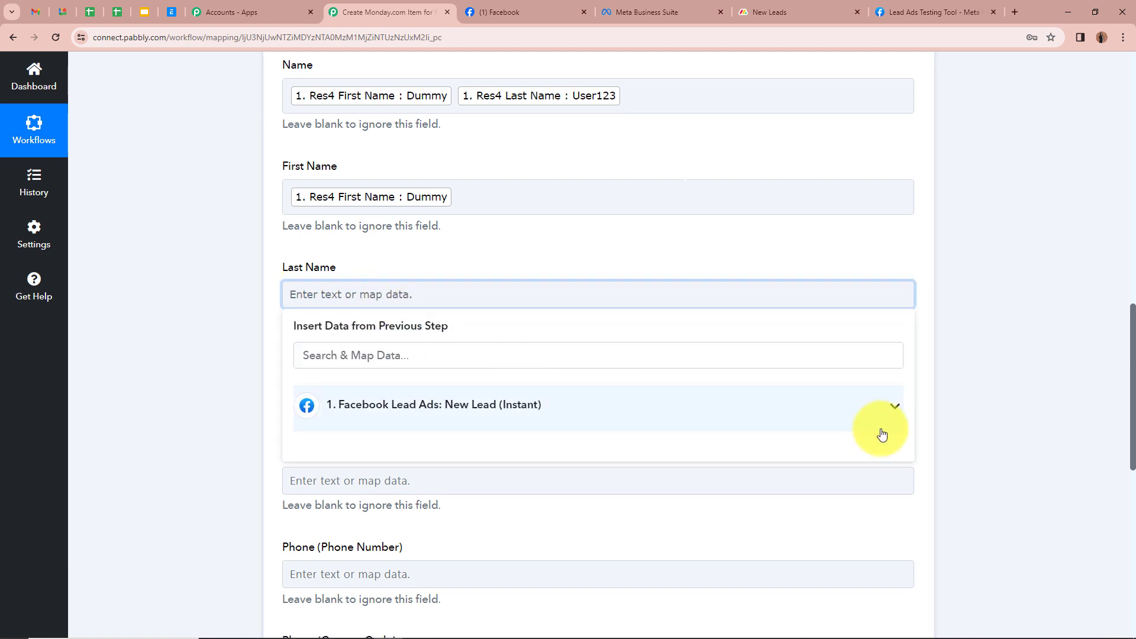
click(881, 414)
click(524, 476)
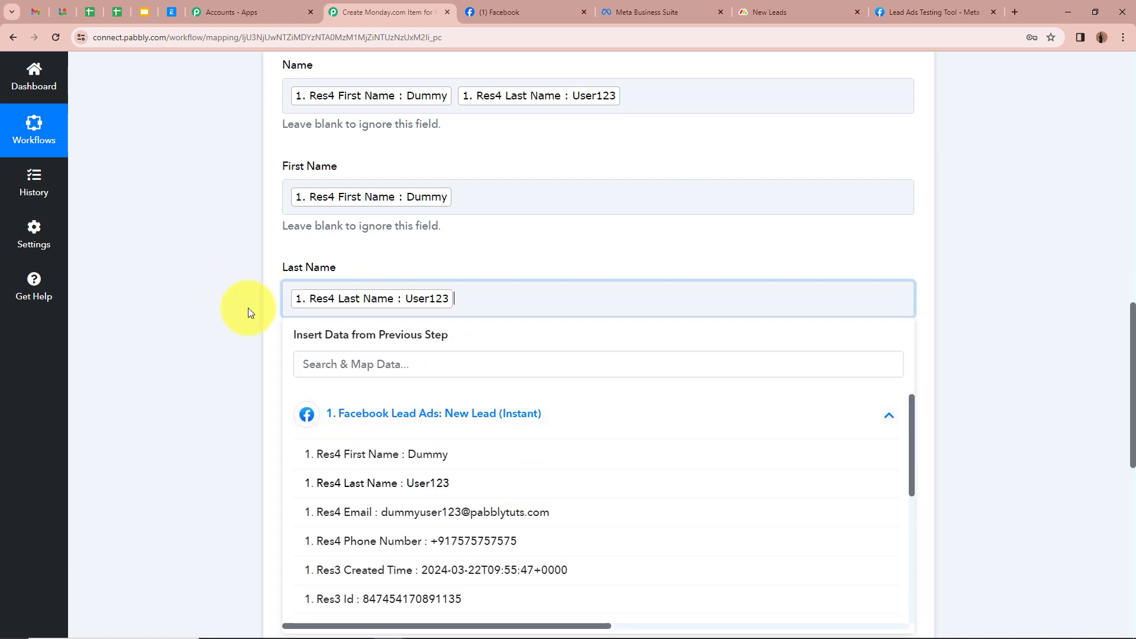
click(248, 307)
scroll(248, 308, down, 3)
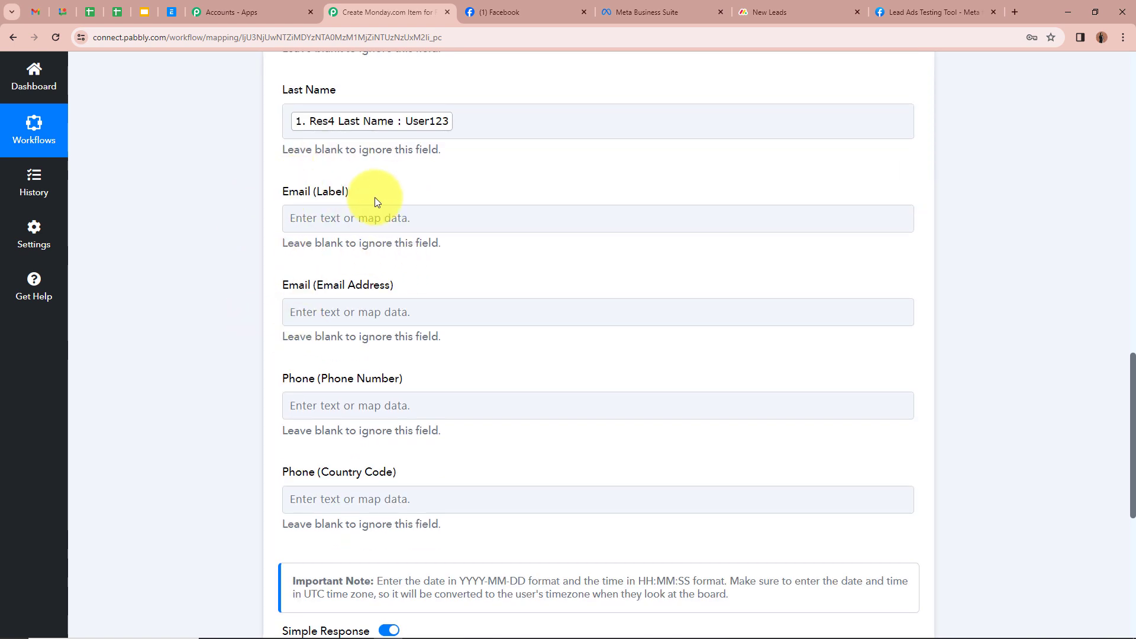
Step: Map the lead's email into the Email (Email Address) field
scroll(375, 201, down, 1)
click(382, 221)
click(257, 253)
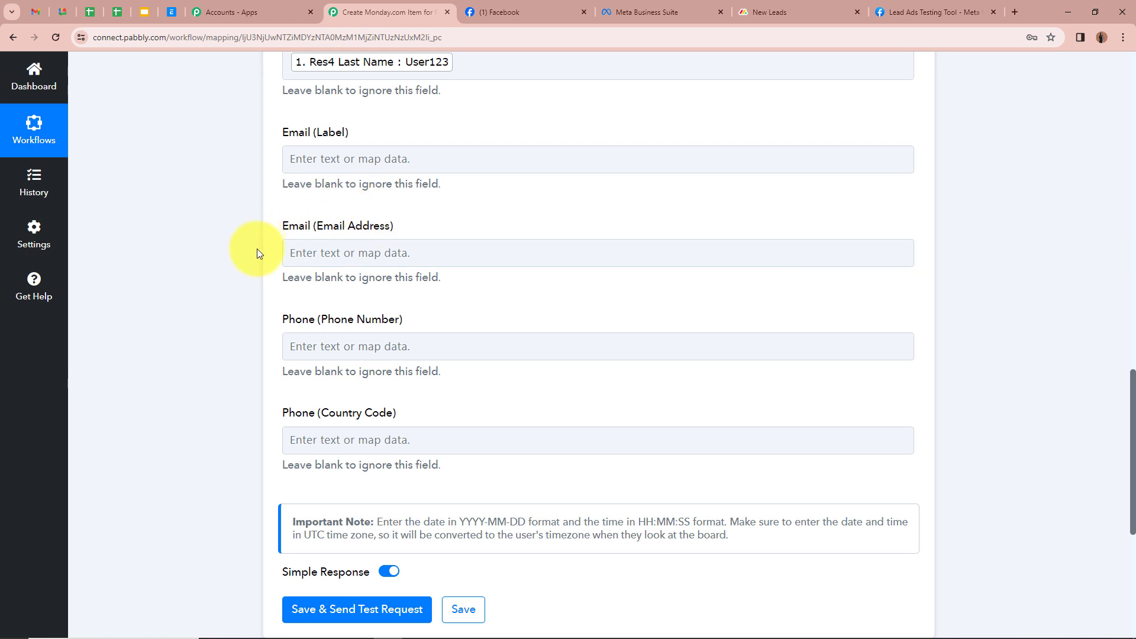
click(335, 252)
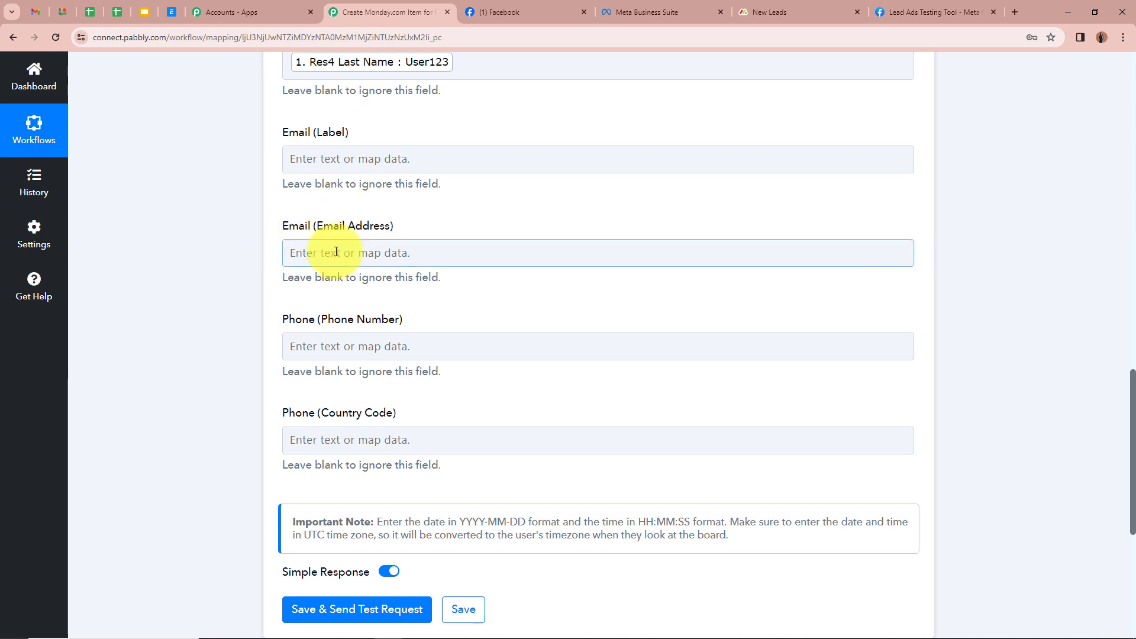
click(894, 364)
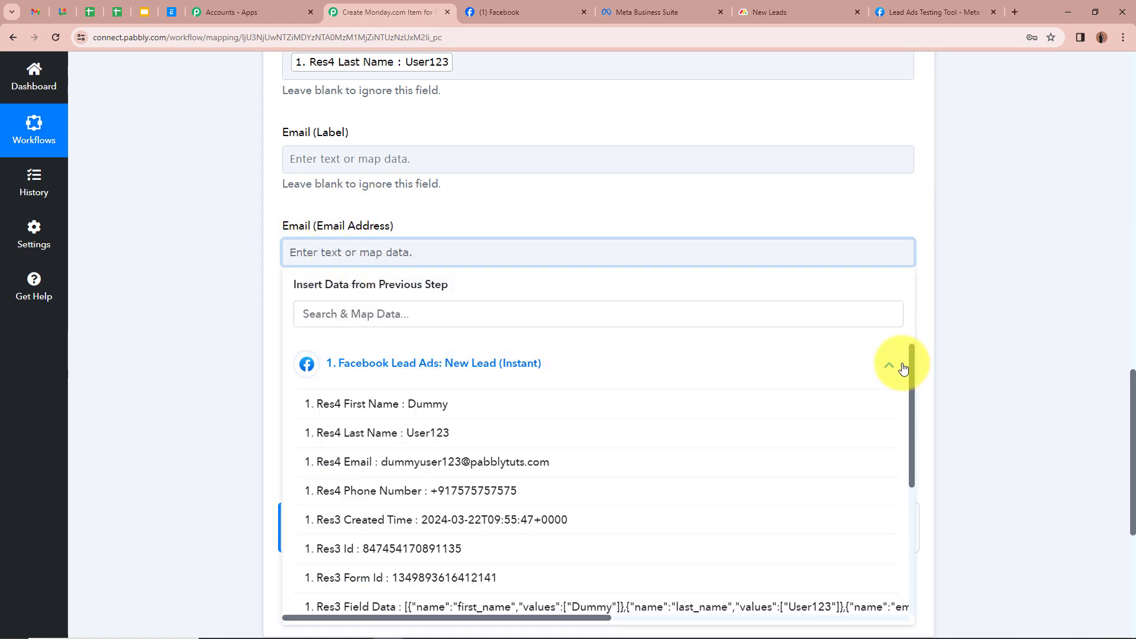
click(553, 462)
click(262, 247)
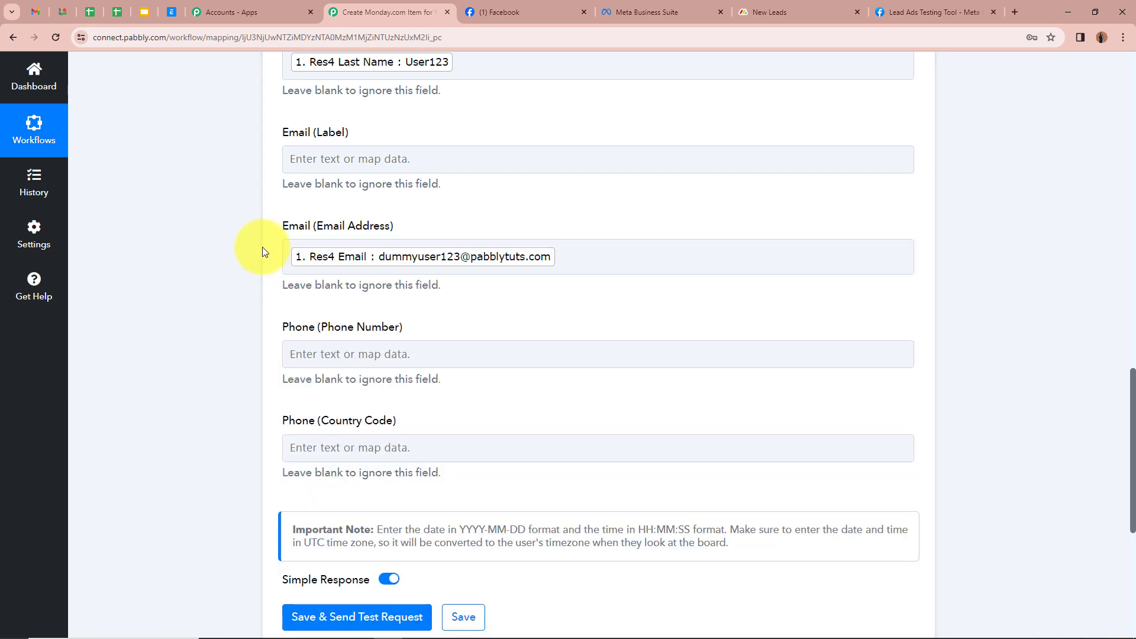
scroll(262, 247, down, 1)
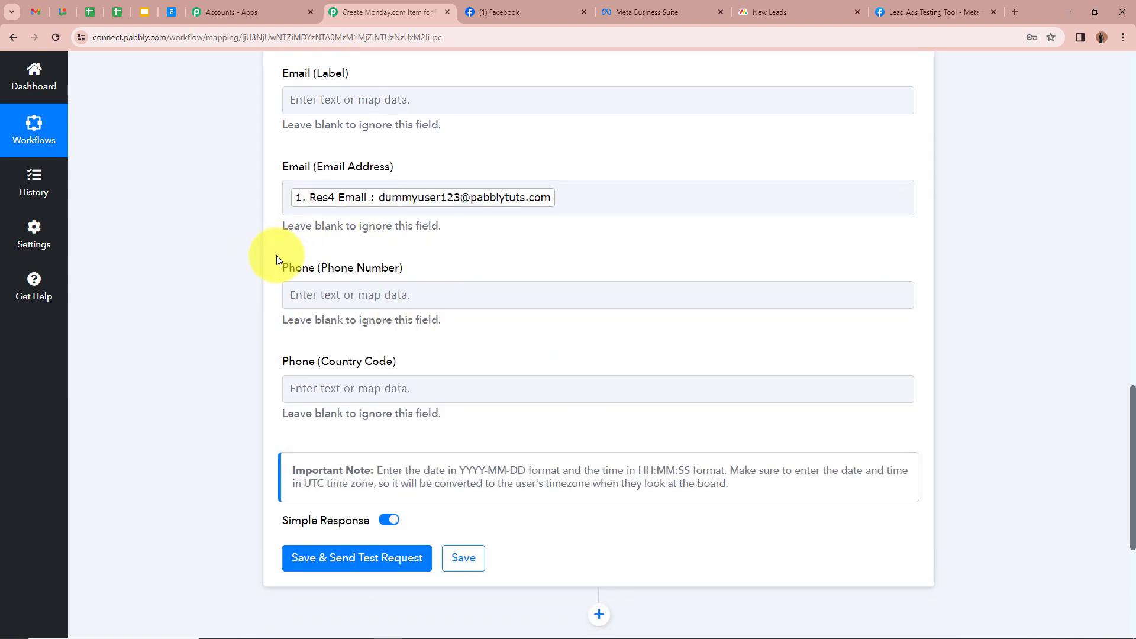
Step: Map the lead's Res4 Phone Number into the Phone (Phone Number) field
click(367, 294)
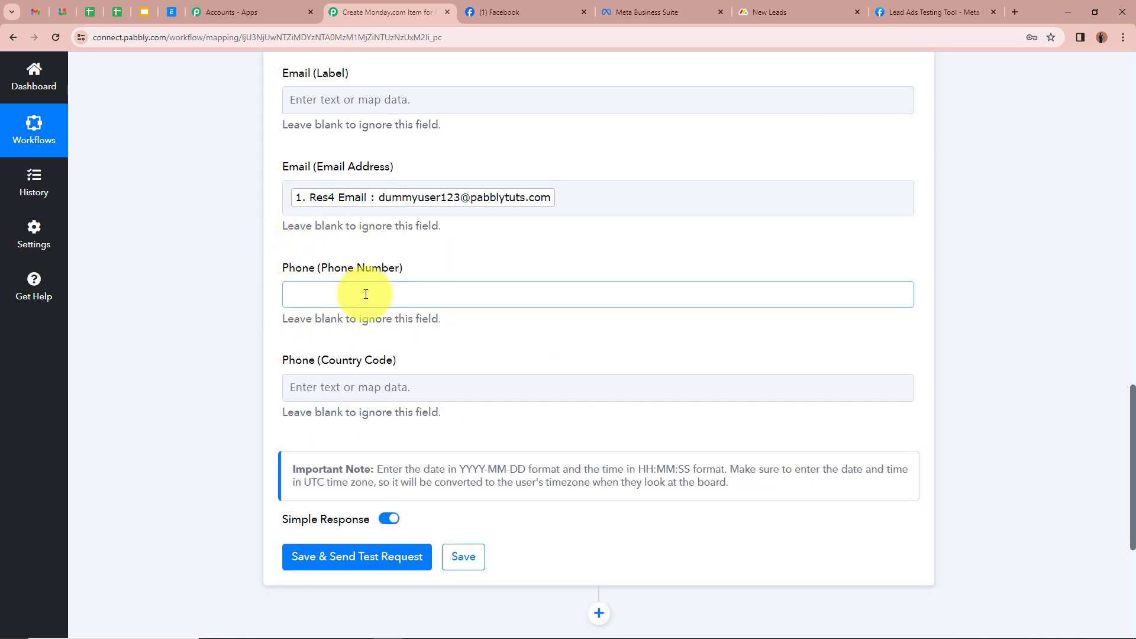
click(888, 406)
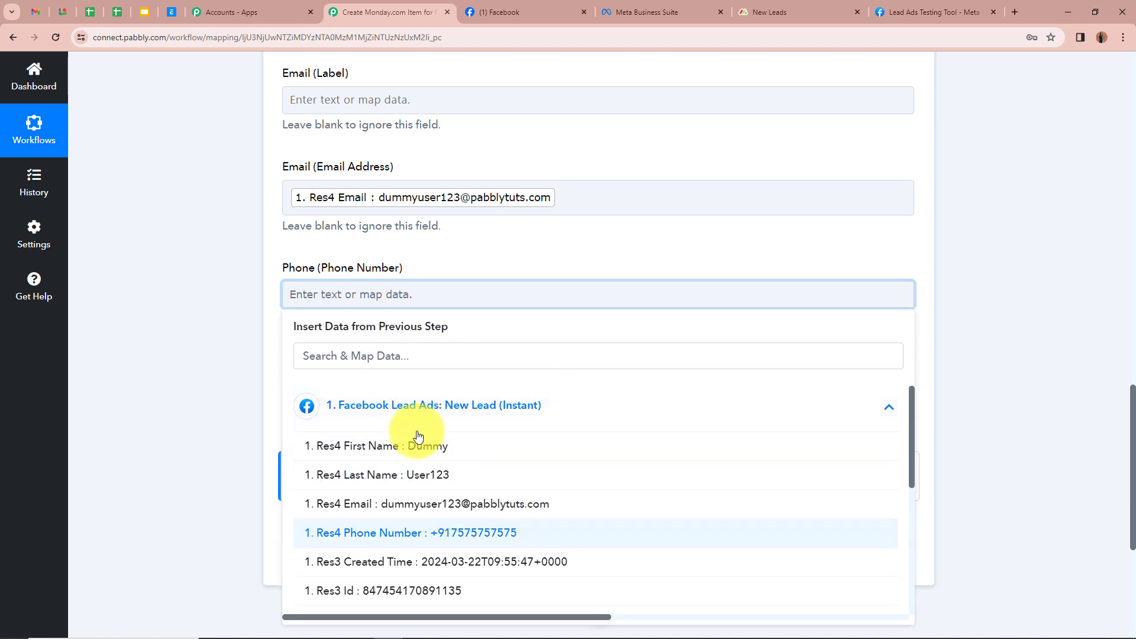
click(492, 533)
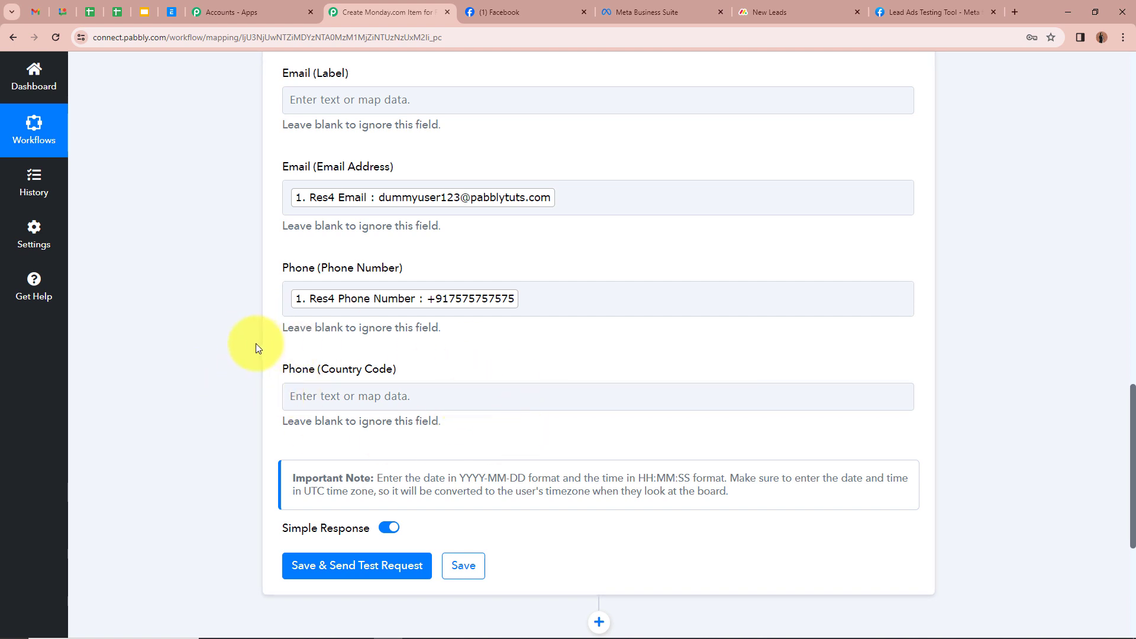
scroll(255, 343, up, 5)
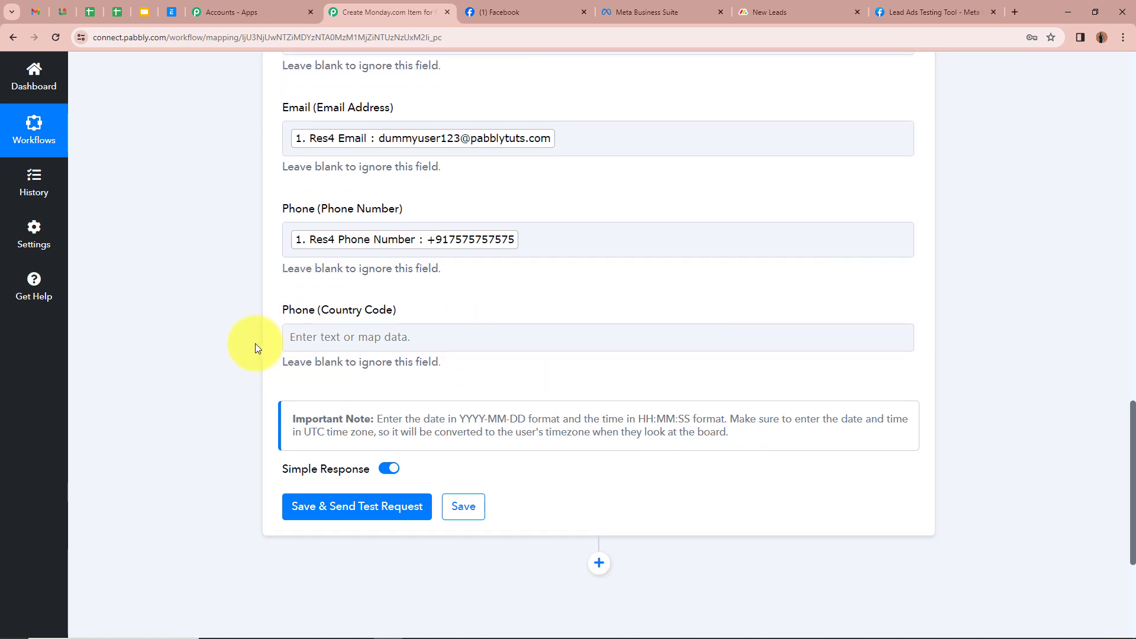
scroll(451, 232, down, 7)
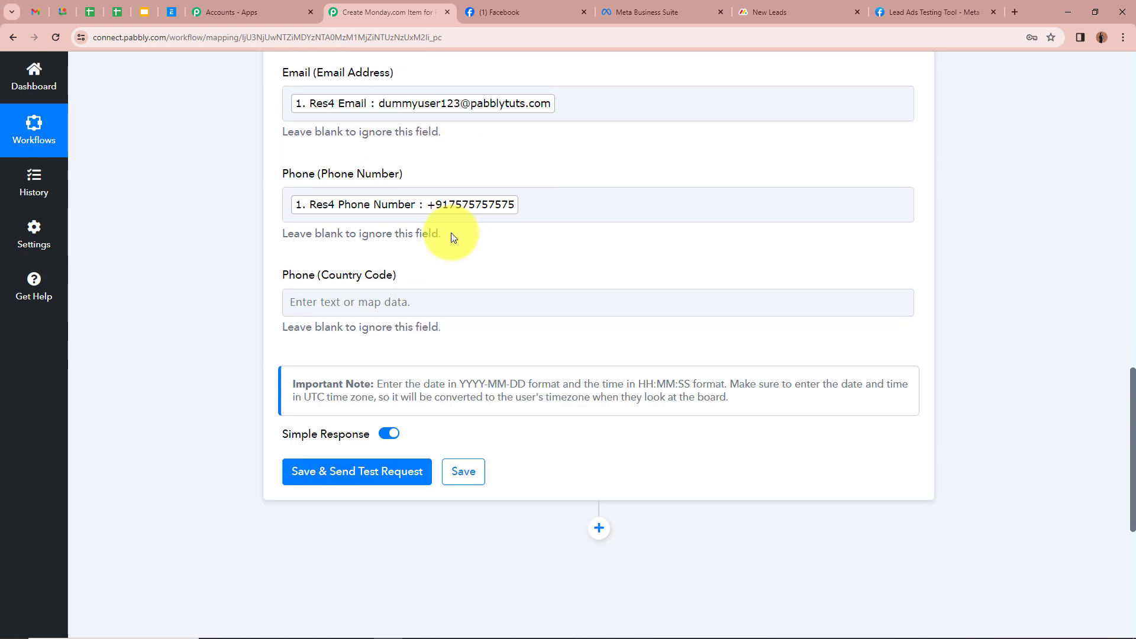
scroll(300, 252, up, 3)
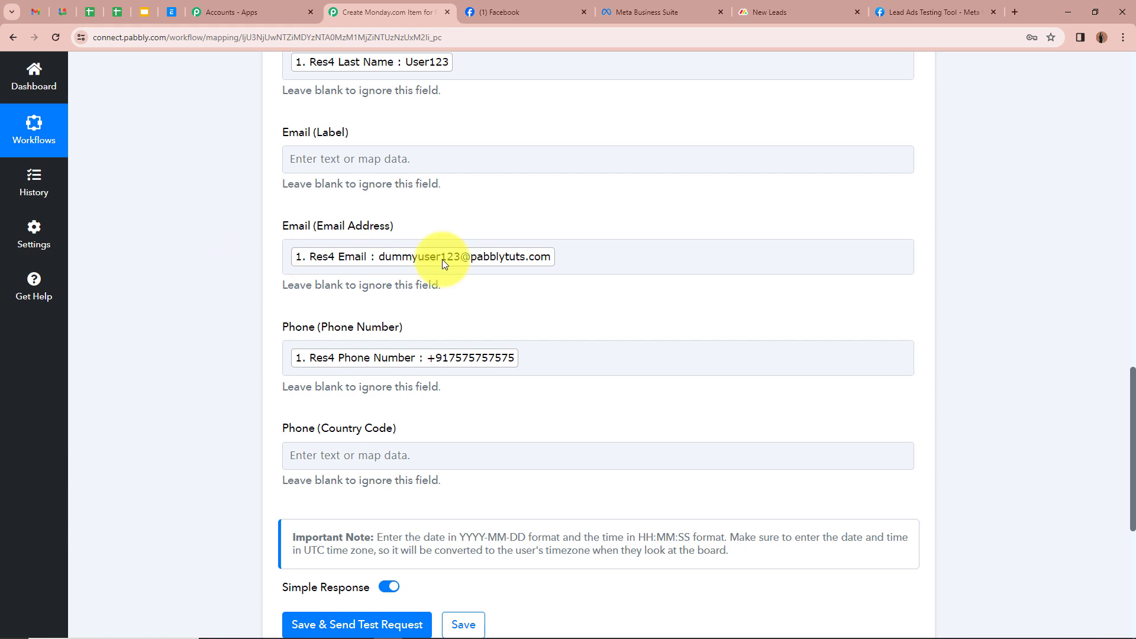
scroll(193, 289, down, 1)
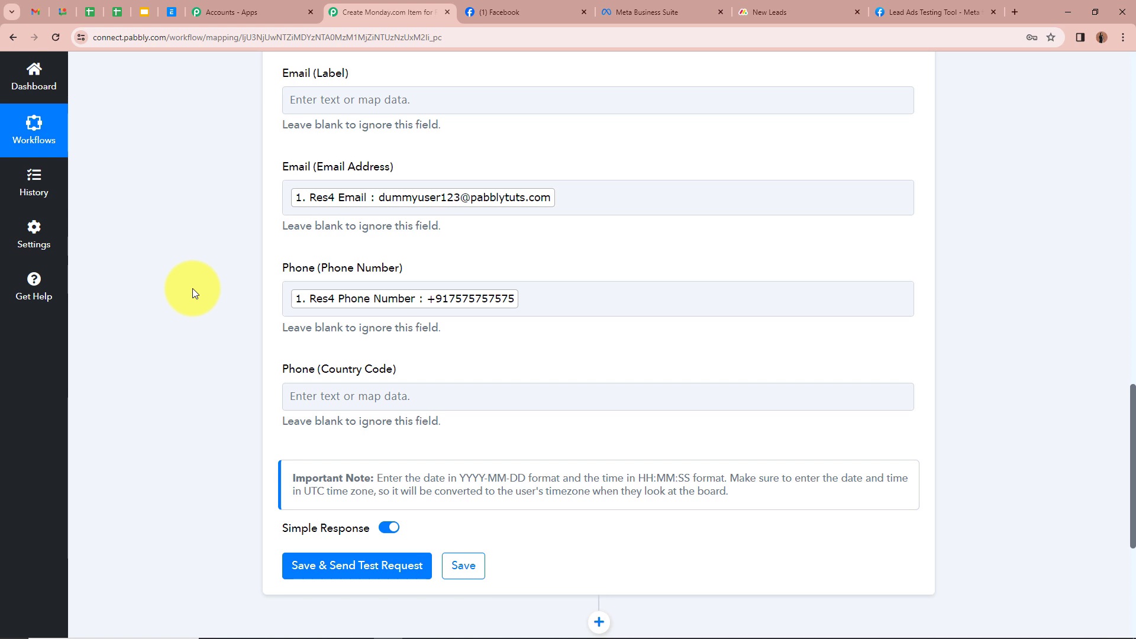
scroll(193, 289, down, 3)
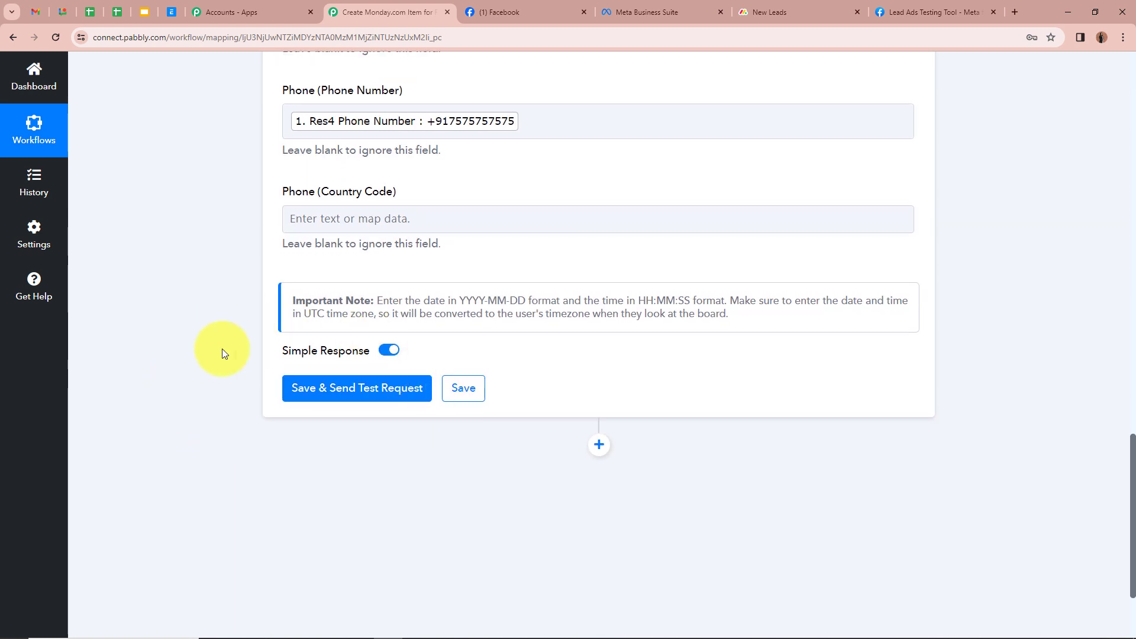
Step: Save and test the Monday.com action, noting the returned Create Item Id, then view New Leads
click(327, 394)
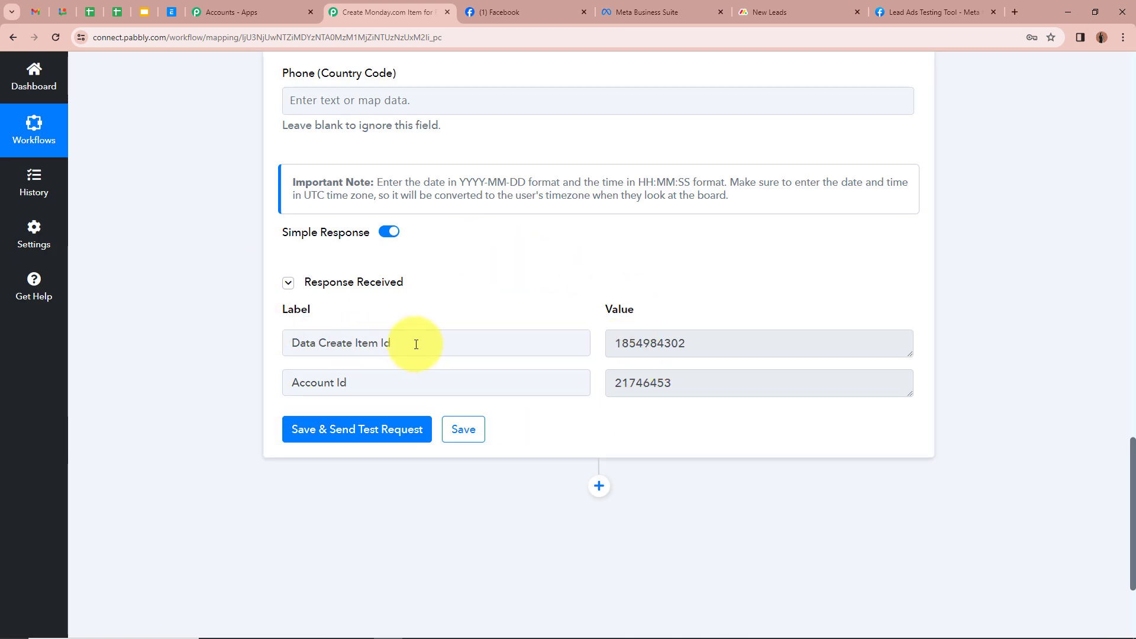
drag(416, 345, 258, 351)
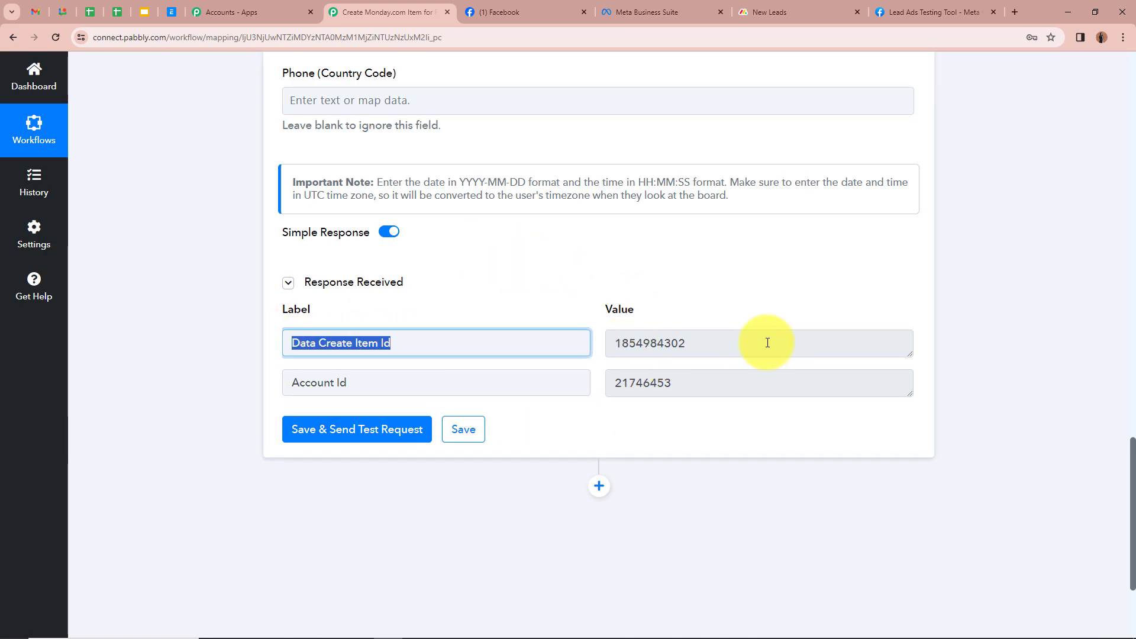
drag(764, 343, 279, 300)
click(199, 282)
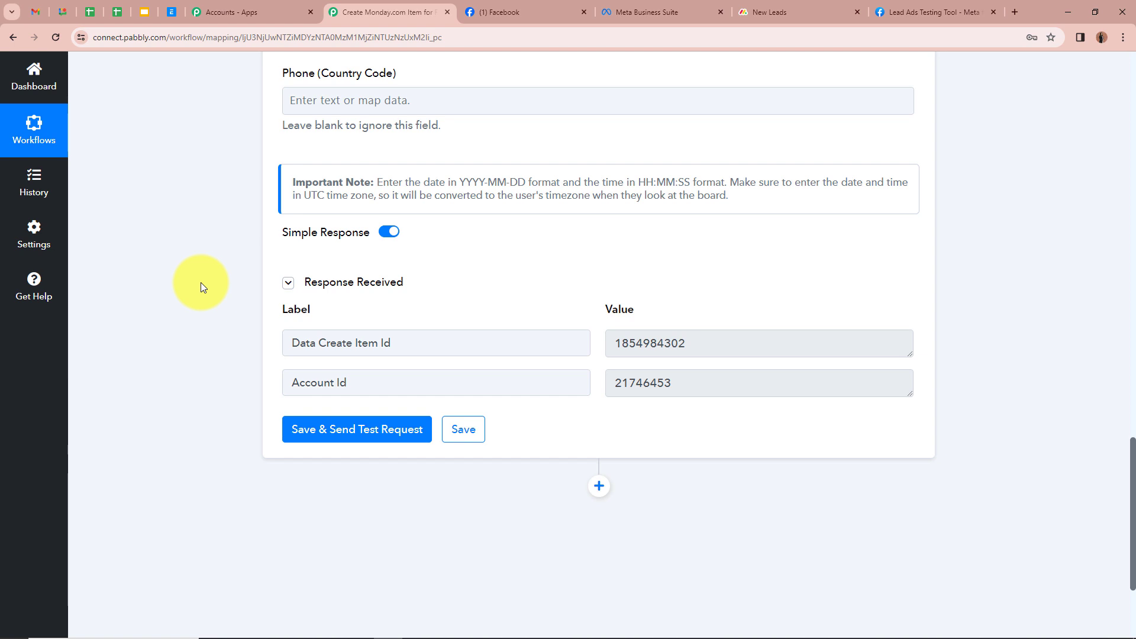
click(743, 11)
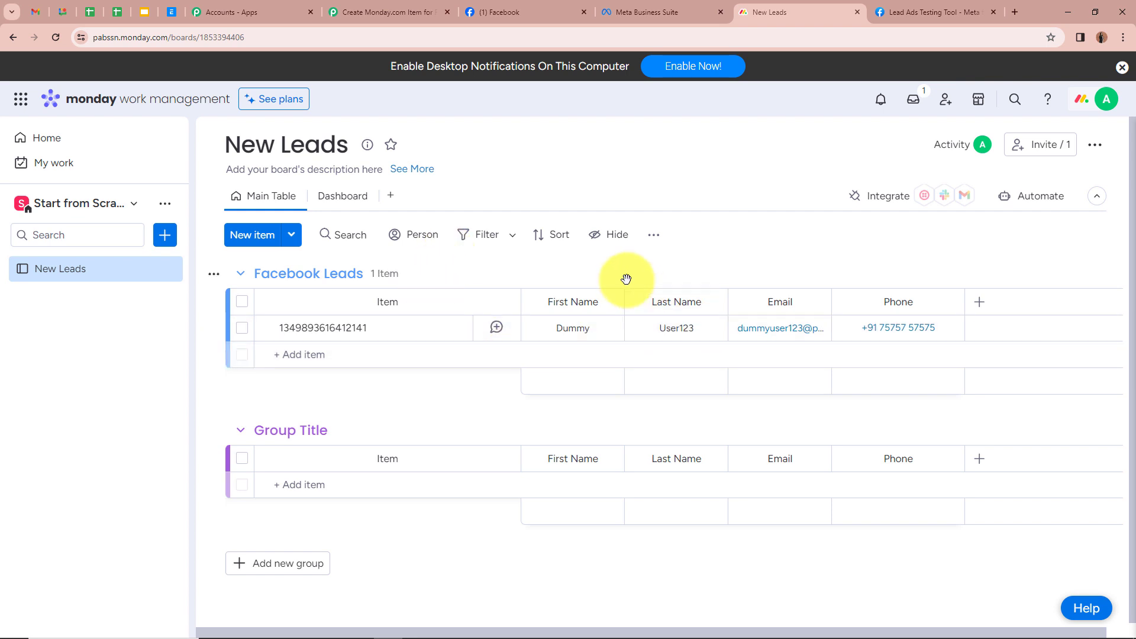
Step: Return to the Lead Ads Testing Tool after seeing the new Facebook Leads row
click(928, 11)
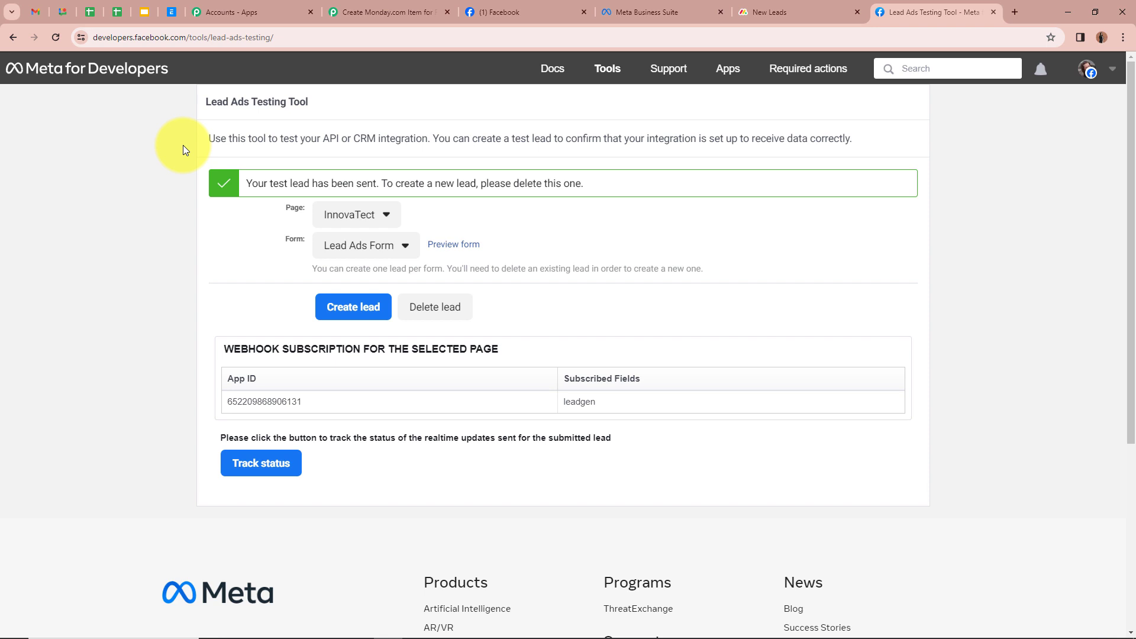
Step: Delete the previous test lead and reload the testing tool page
click(455, 319)
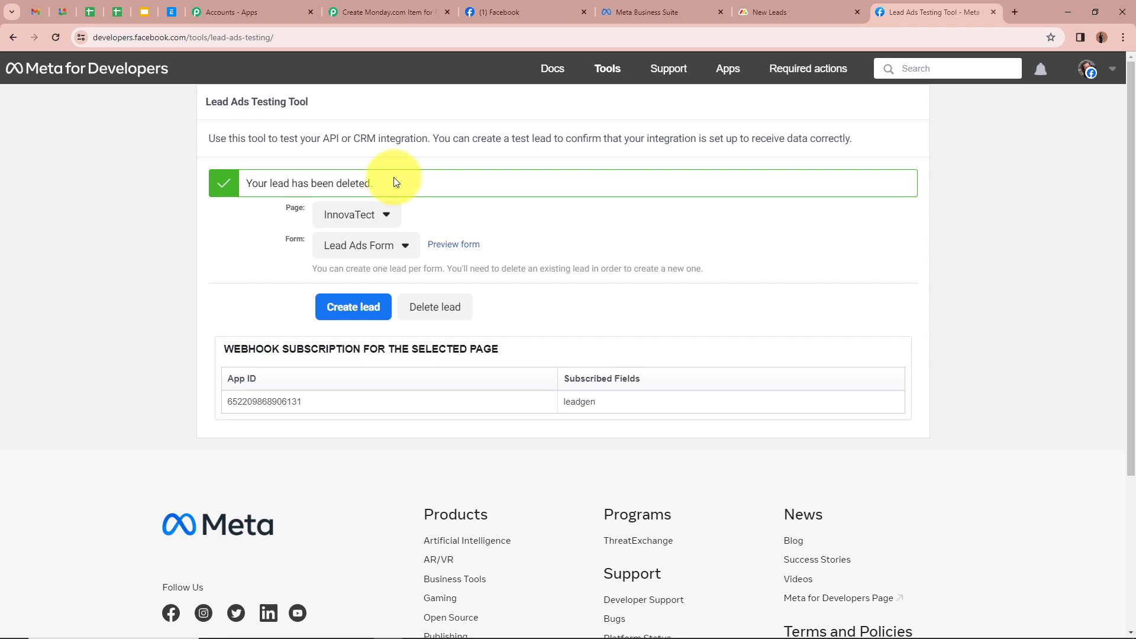
drag(371, 182, 172, 185)
click(128, 216)
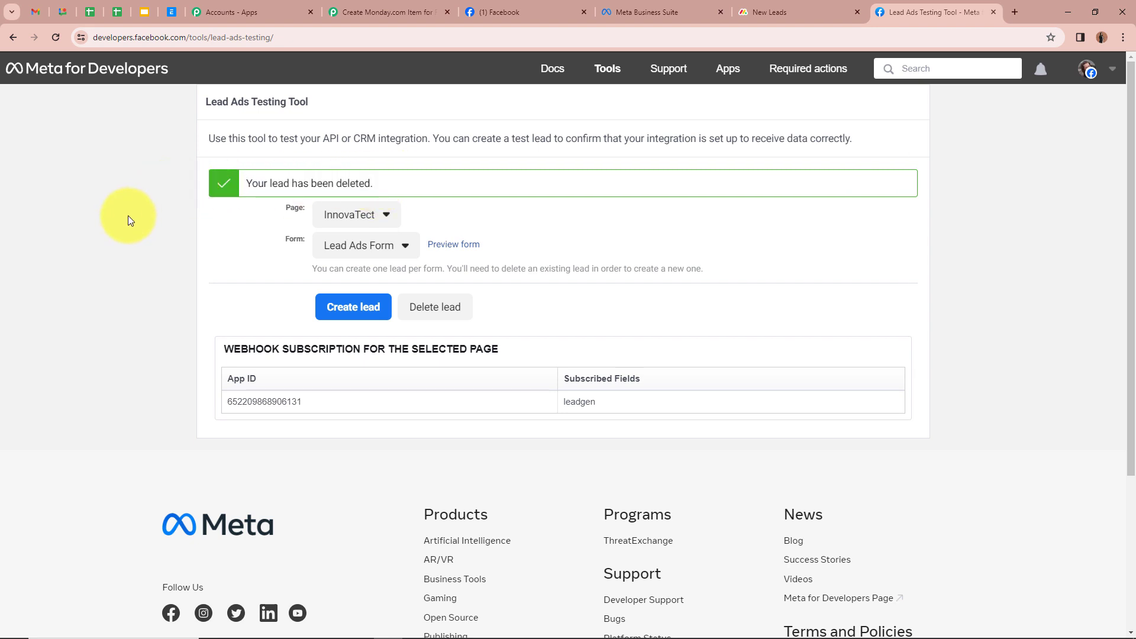
click(54, 38)
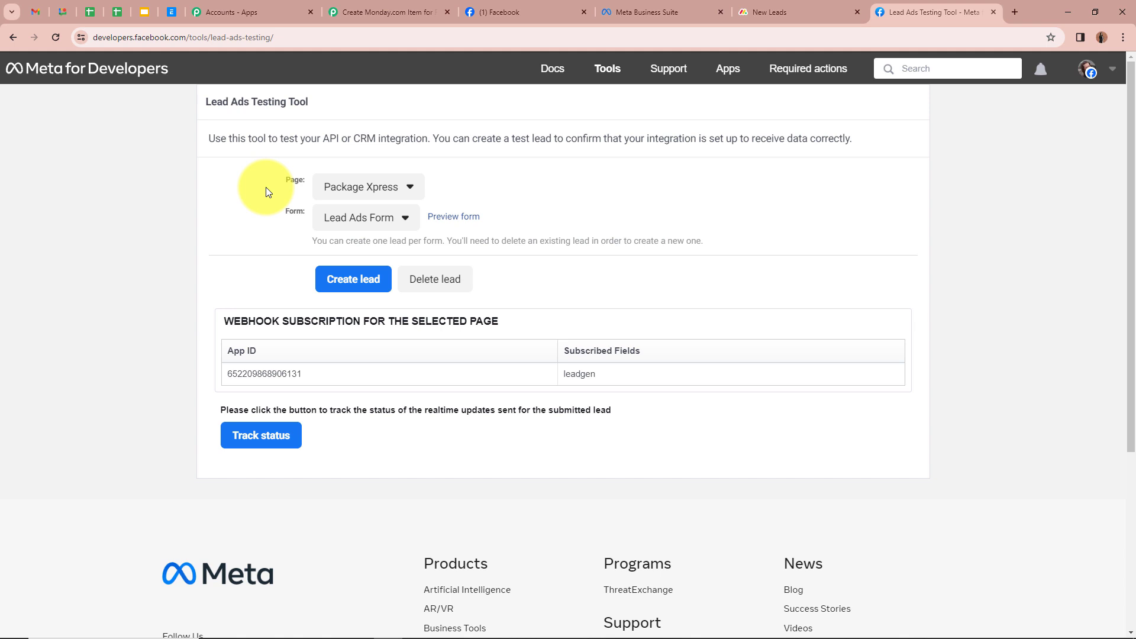
Step: Choose the InnovaTect page and its Lead Ads Form
click(368, 189)
click(393, 589)
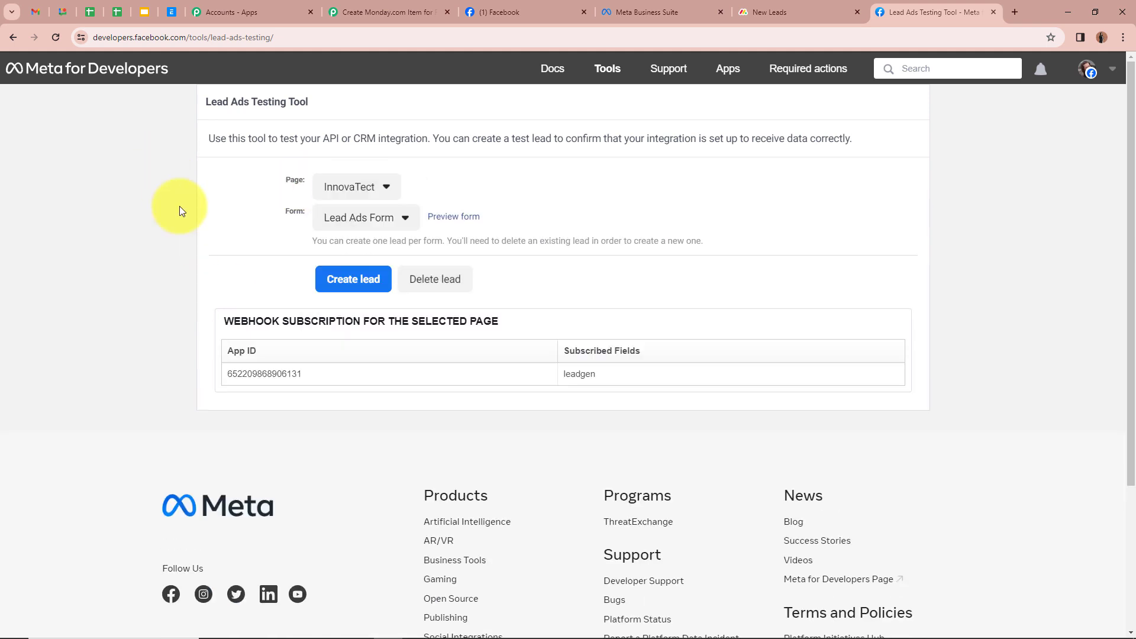
click(348, 214)
click(350, 243)
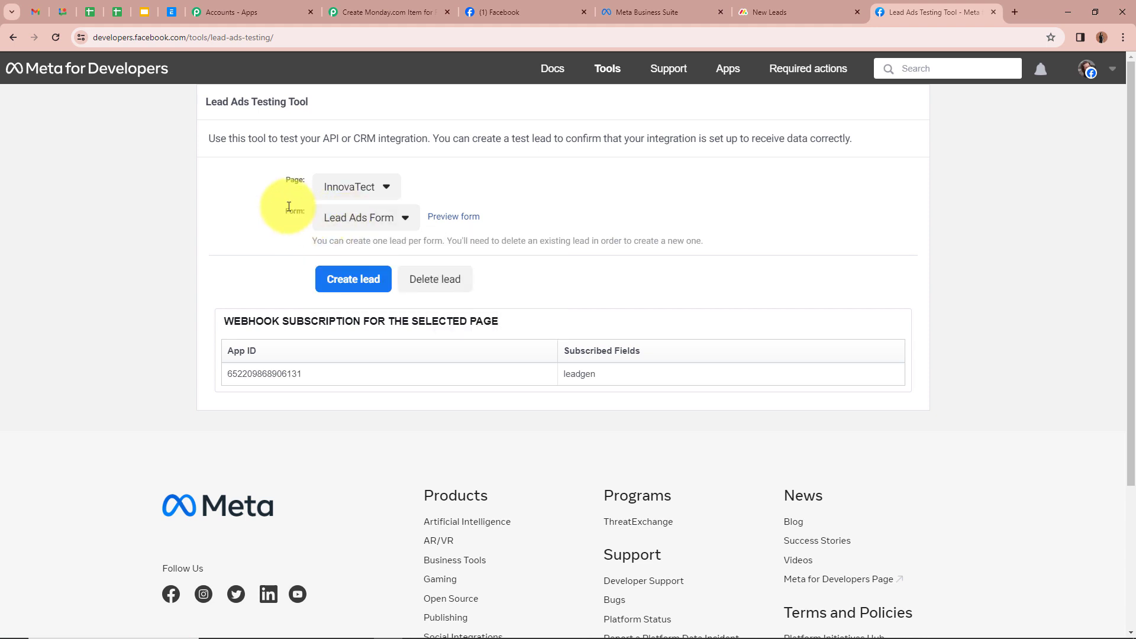
Step: Preview and submit a new InnovaTect test lead, then check the New Leads board
click(457, 217)
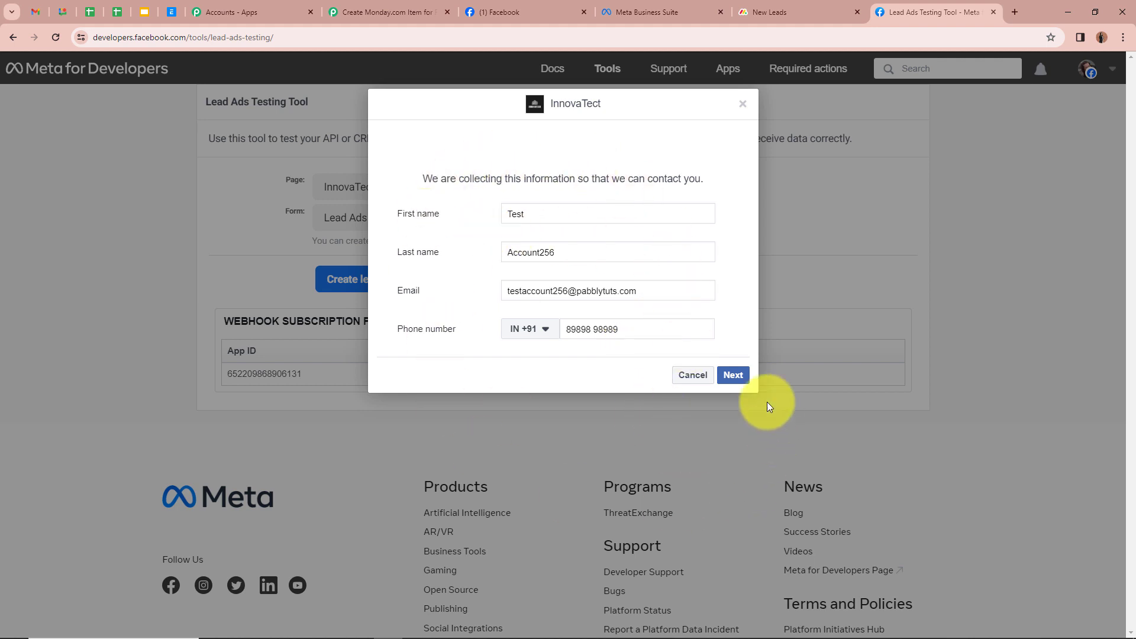
click(734, 375)
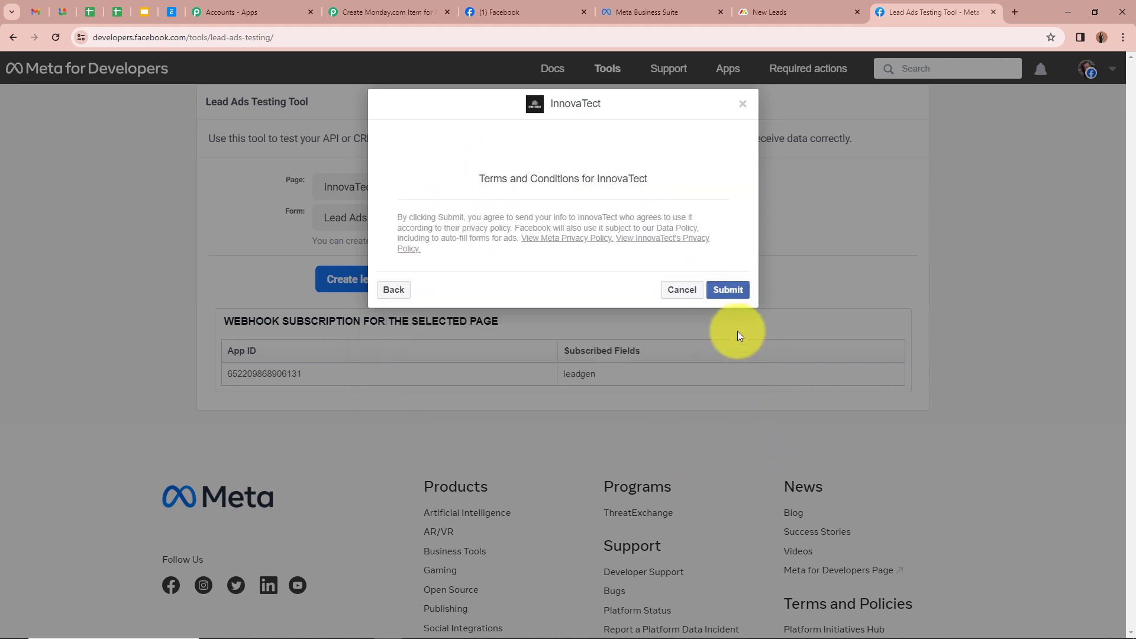
click(733, 291)
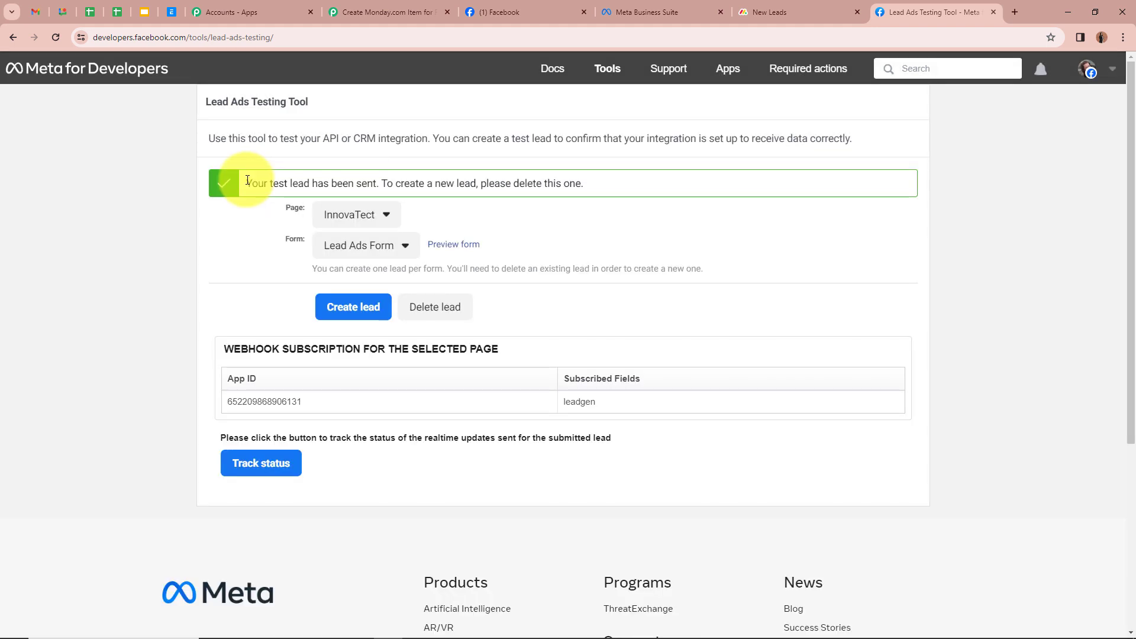
drag(247, 181, 354, 196)
click(222, 252)
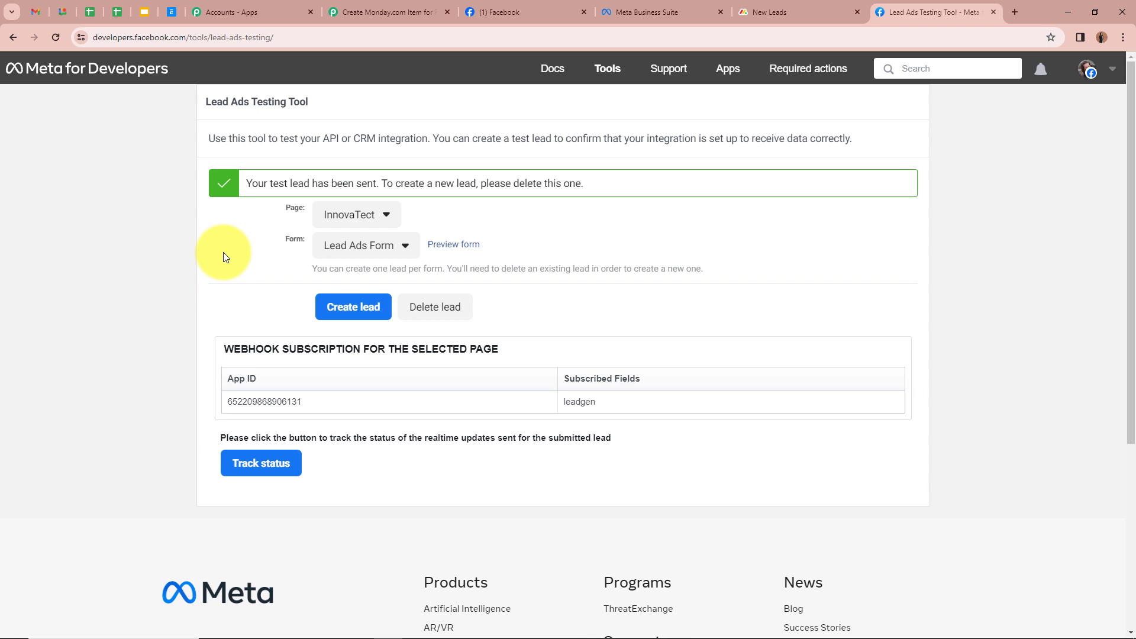
click(769, 12)
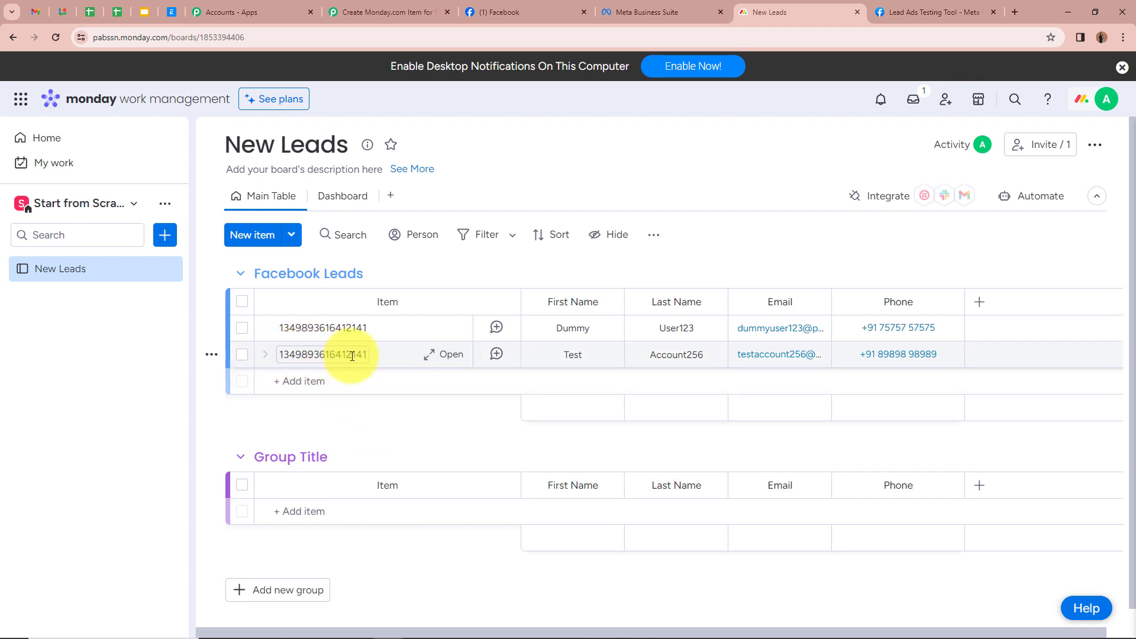
click(564, 353)
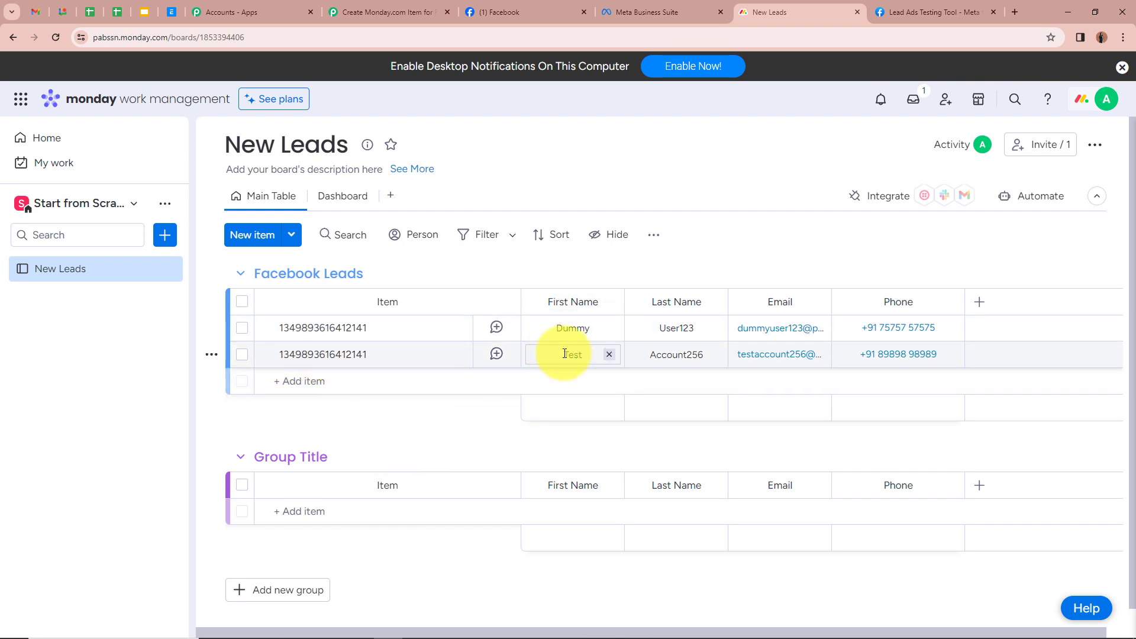
click(686, 349)
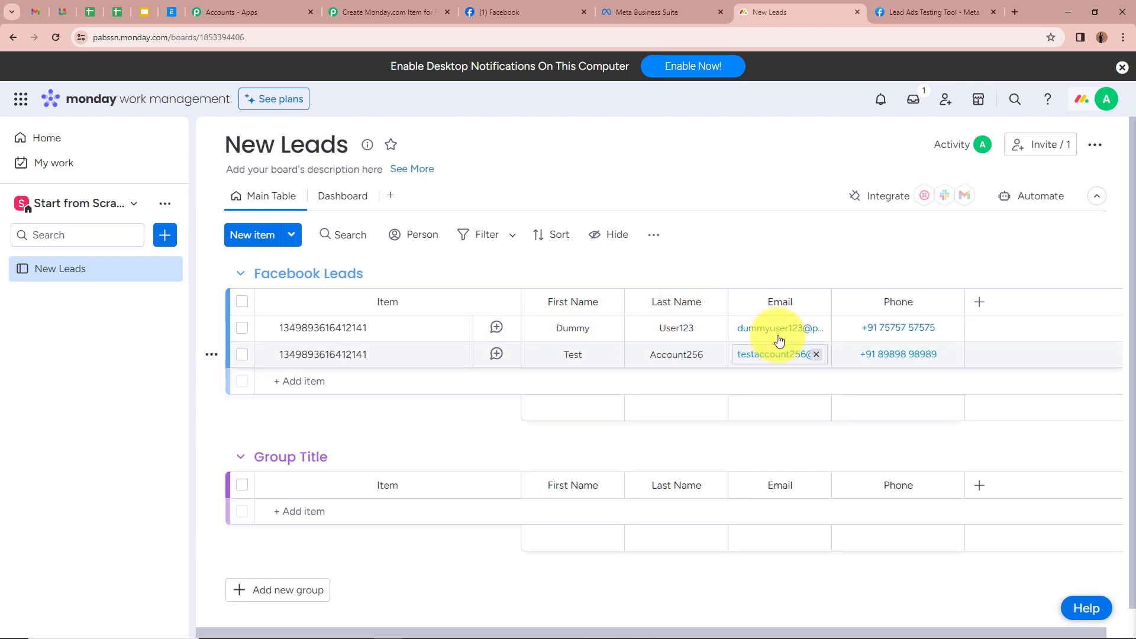
click(763, 358)
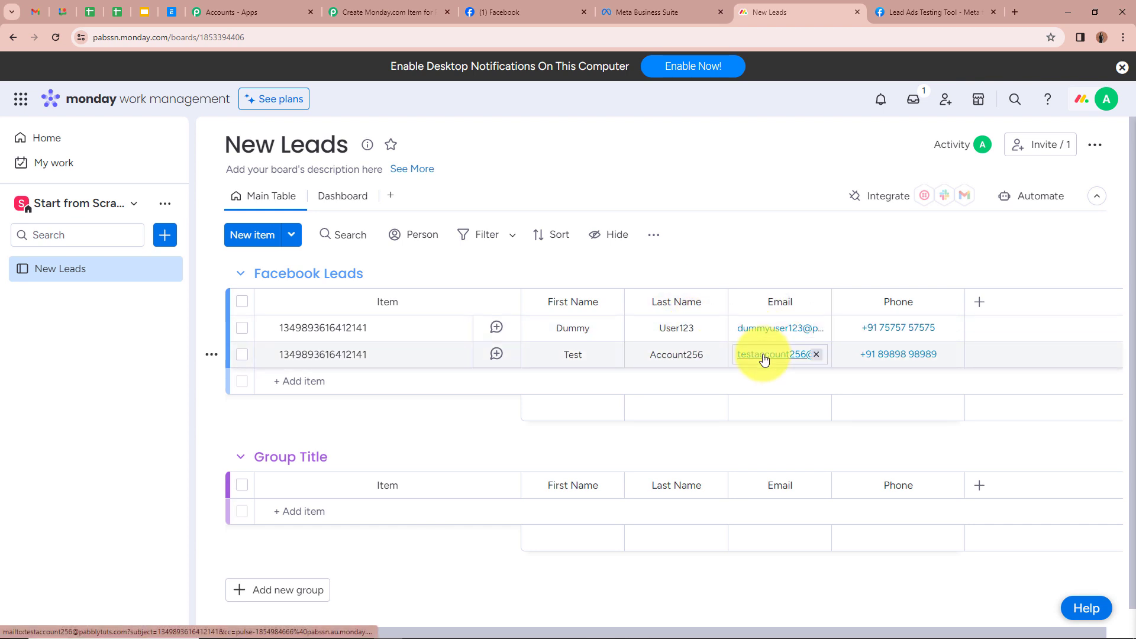